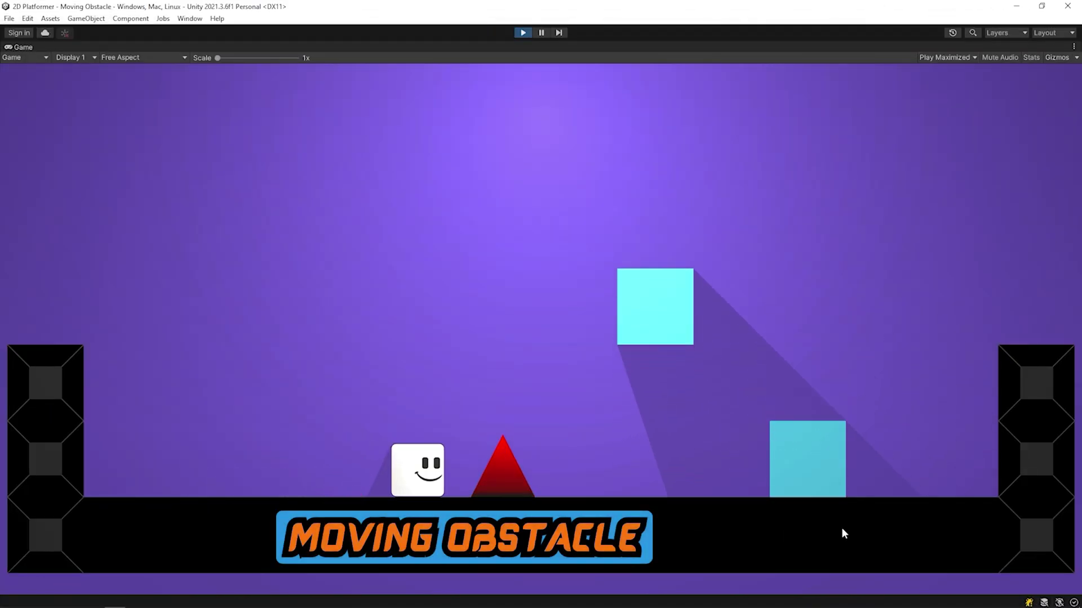
pyautogui.press('d')
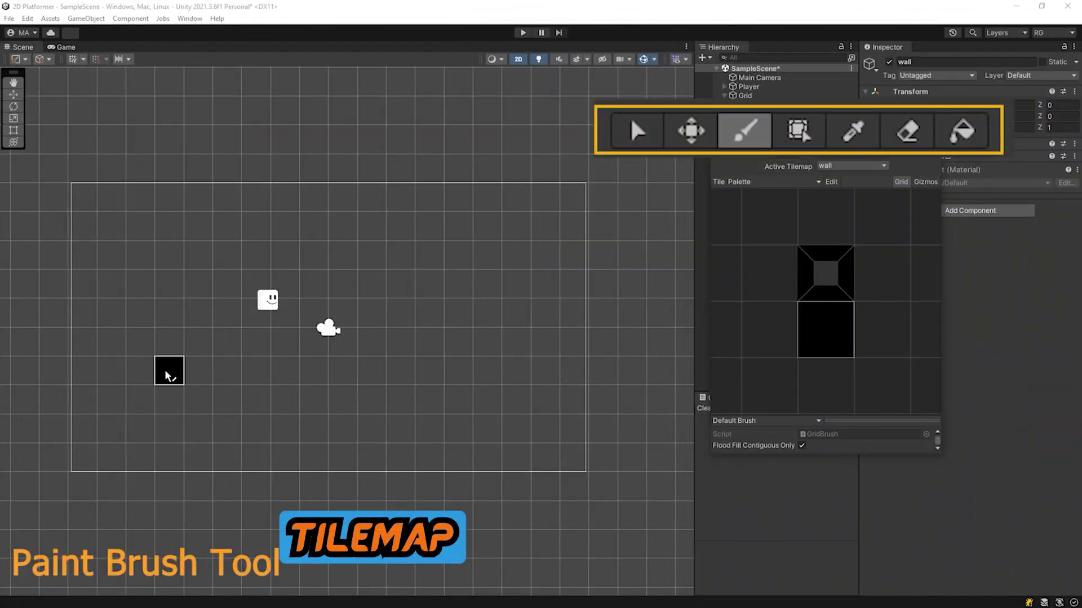
pyautogui.moveTo(169, 374)
pyautogui.mouseDown()
pyautogui.moveTo(459, 373)
pyautogui.moveTo(485, 251)
pyautogui.mouseUp()
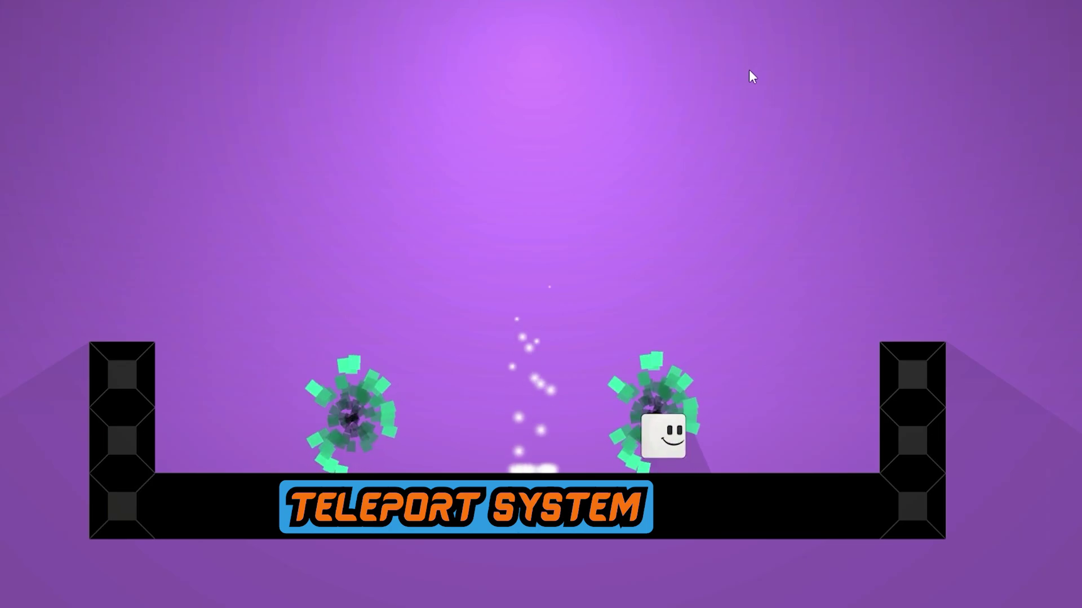
pyautogui.press('Right')
pyautogui.press('Left')
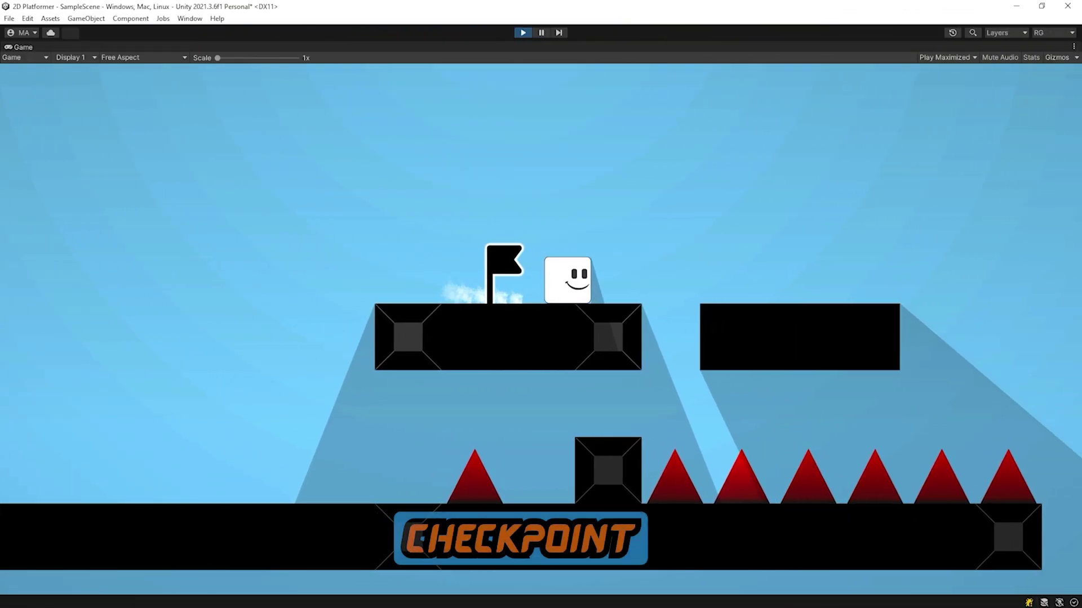
pyautogui.press('Right')
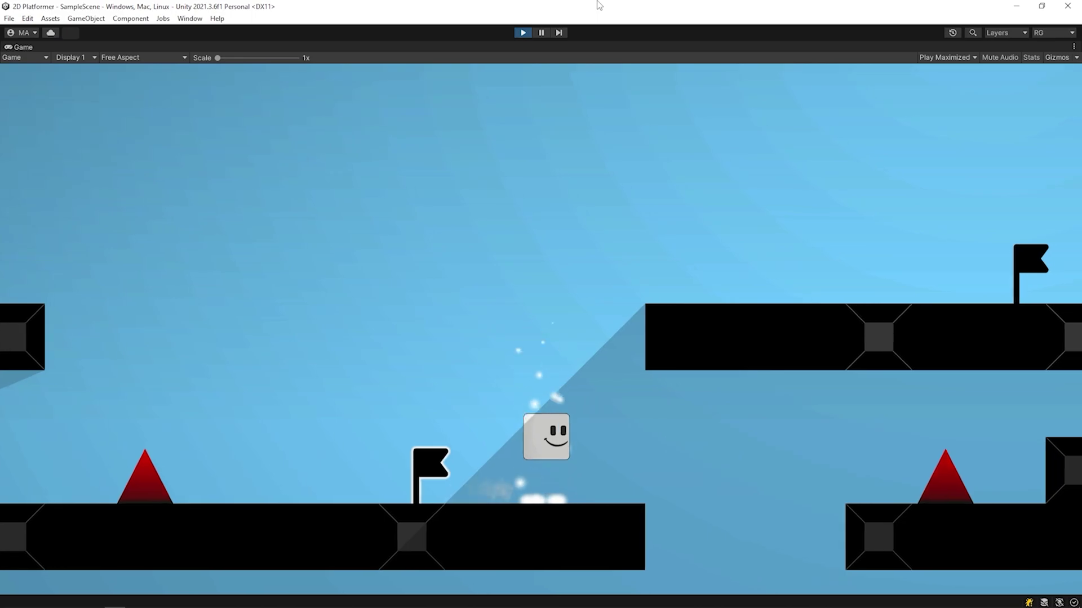
pyautogui.press('space')
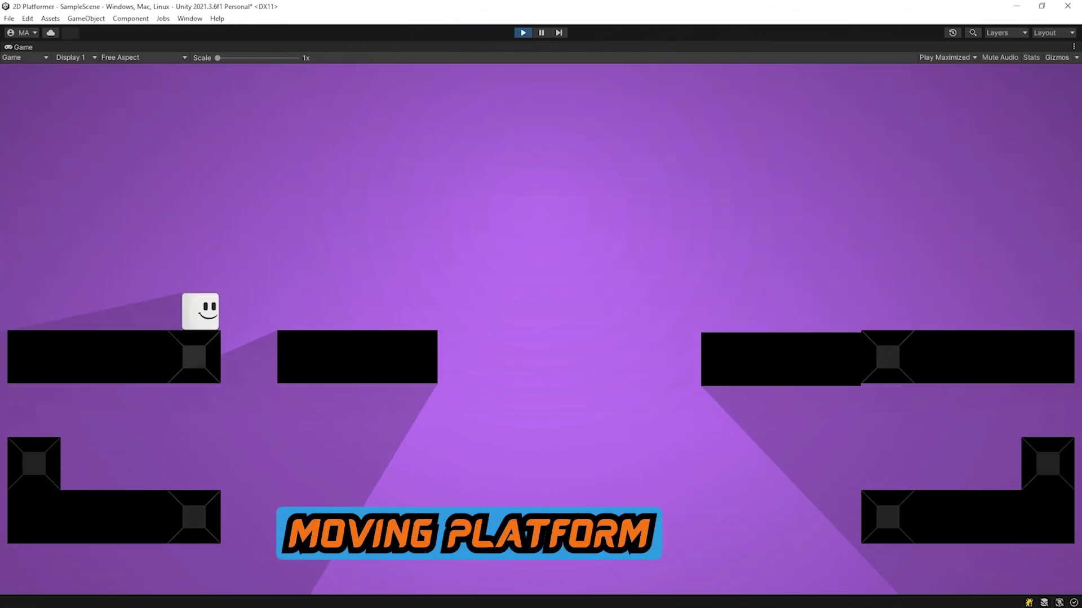
pyautogui.press('Right')
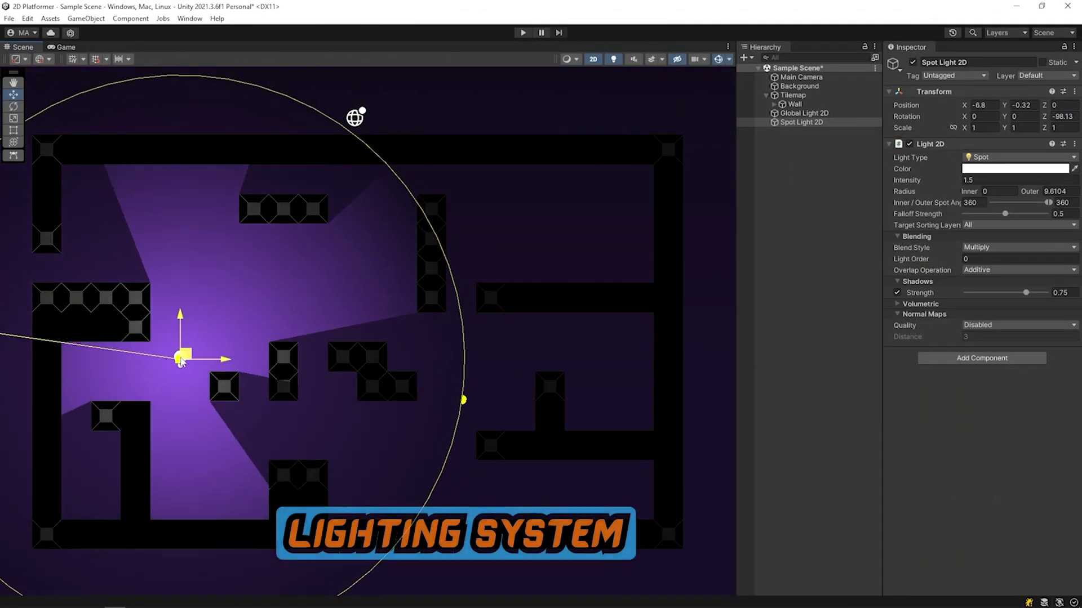
pyautogui.moveTo(186, 359); pyautogui.dragTo(614, 353)
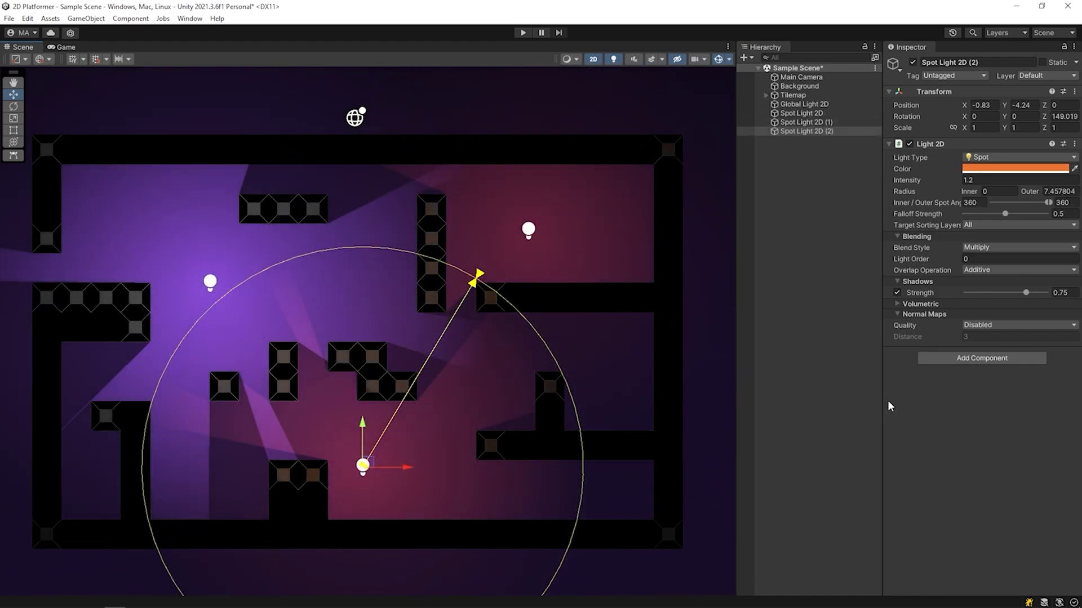
pyautogui.click(1028, 170)
pyautogui.click(959, 260)
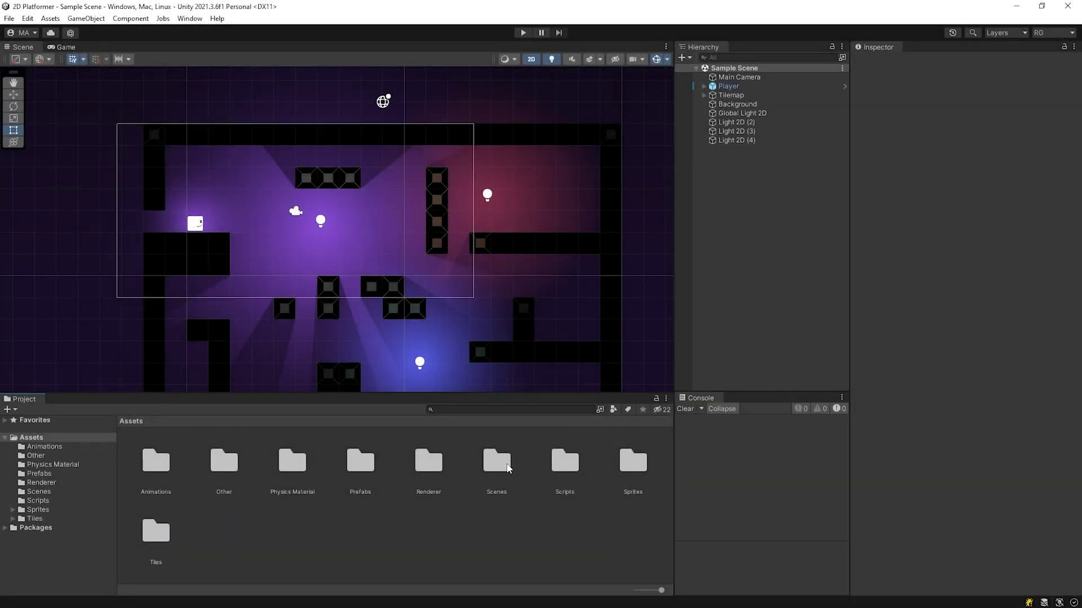
# Step: Create a scene named Level 1 in the Scenes folder and open it
pyautogui.doubleClick(507, 467)
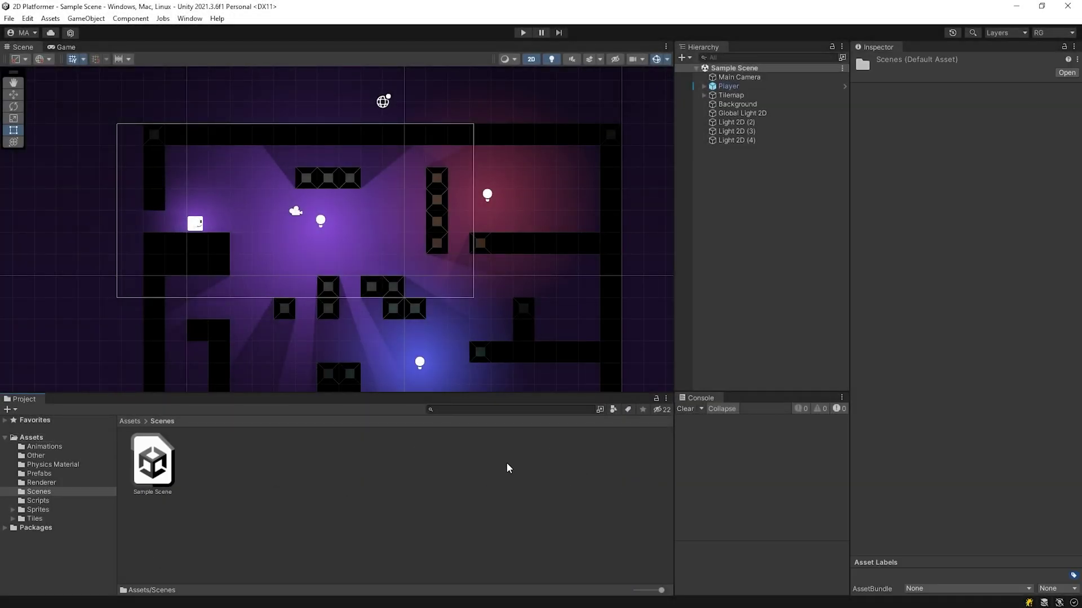
pyautogui.rightClick(307, 465)
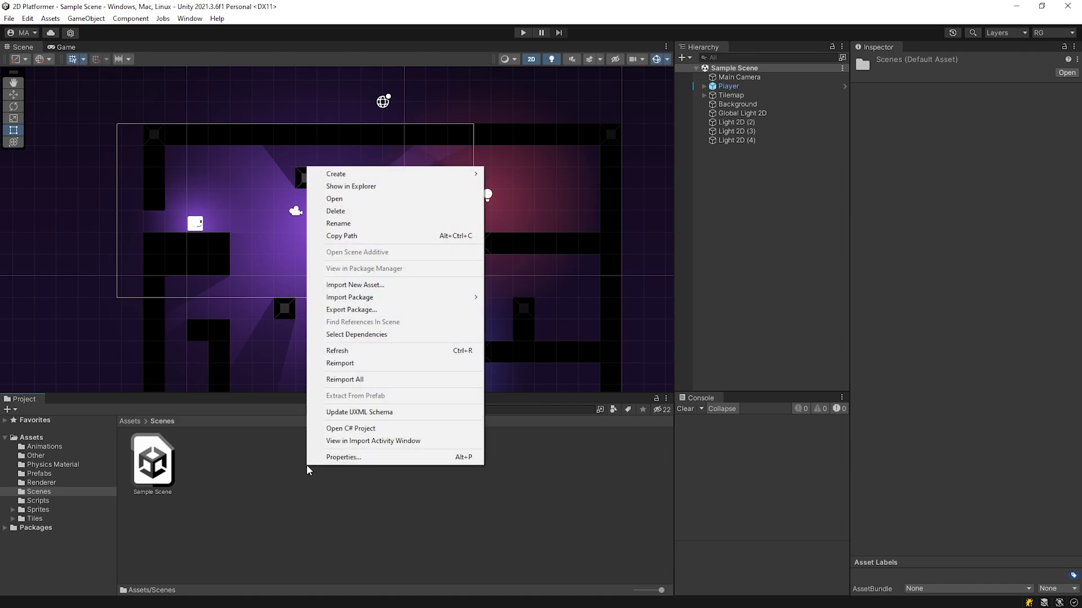
pyautogui.moveTo(370, 180)
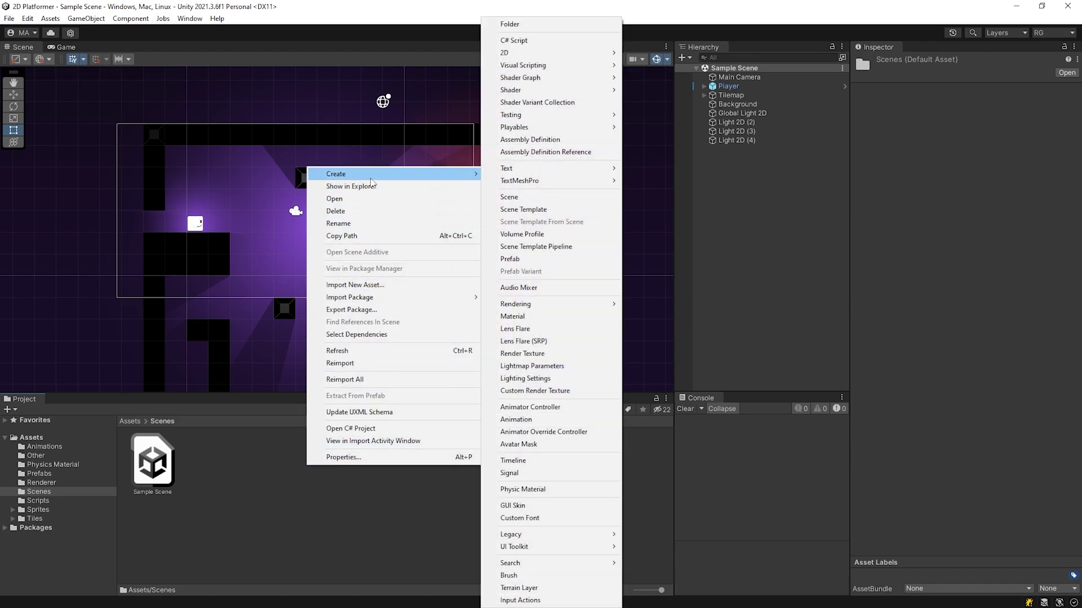
pyautogui.click(570, 198)
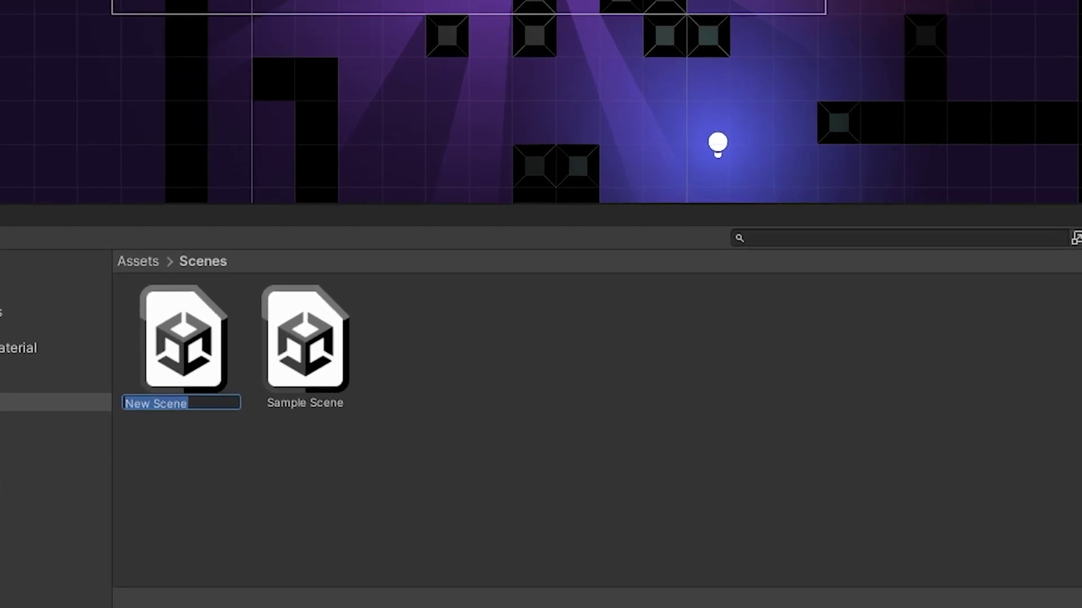
pyautogui.write('Level 1')
pyautogui.press('Return')
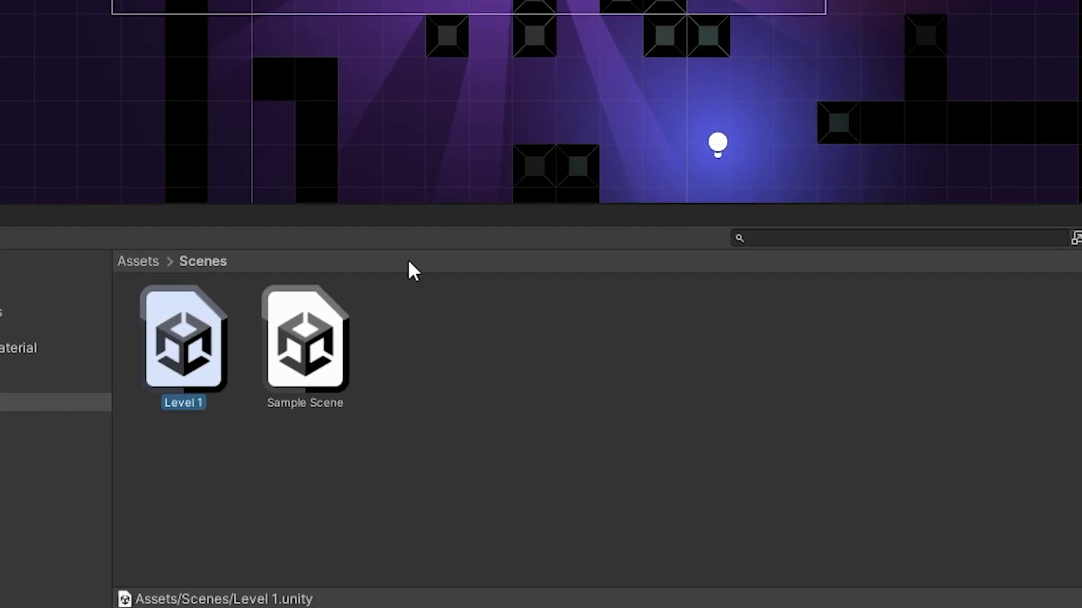
pyautogui.doubleClick(215, 335)
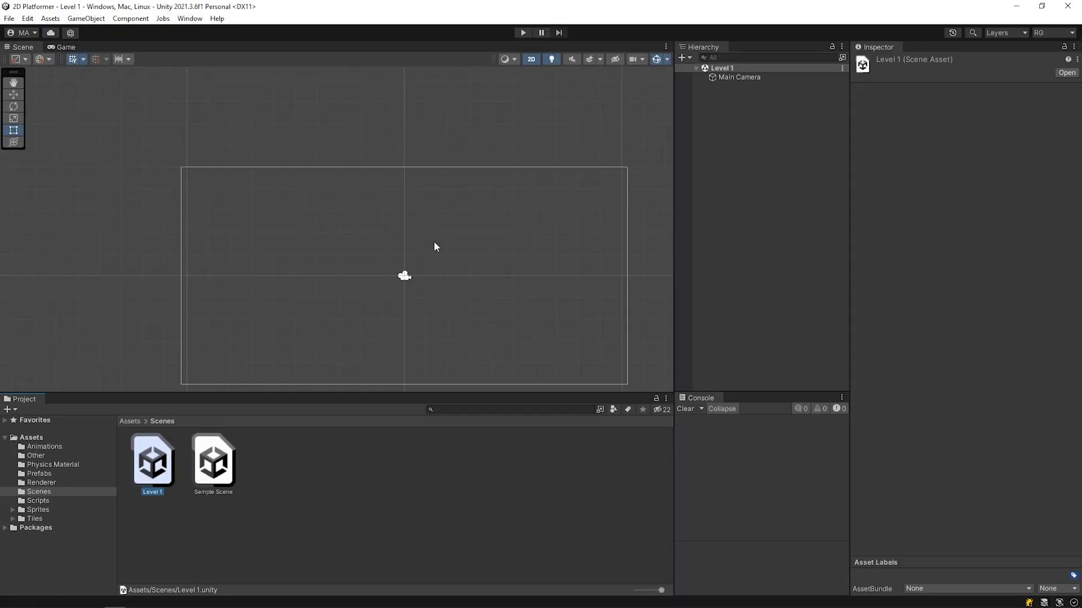
# Step: Replace the scene's default Main Camera with the Main Camera prefab and review its Camera and Camera Controller settings
pyautogui.click(734, 79)
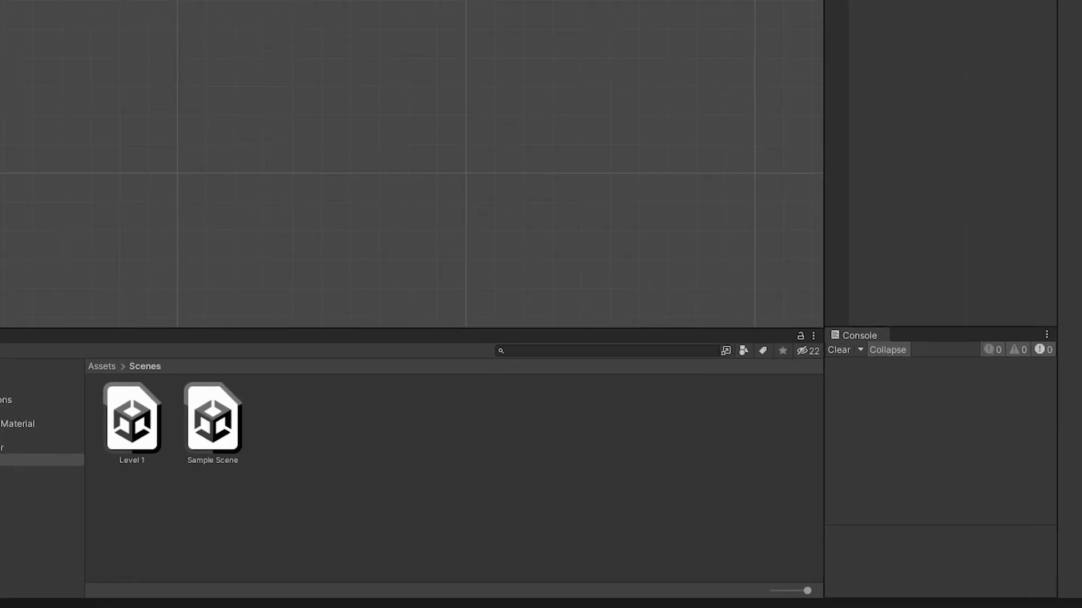
pyautogui.click(66, 288)
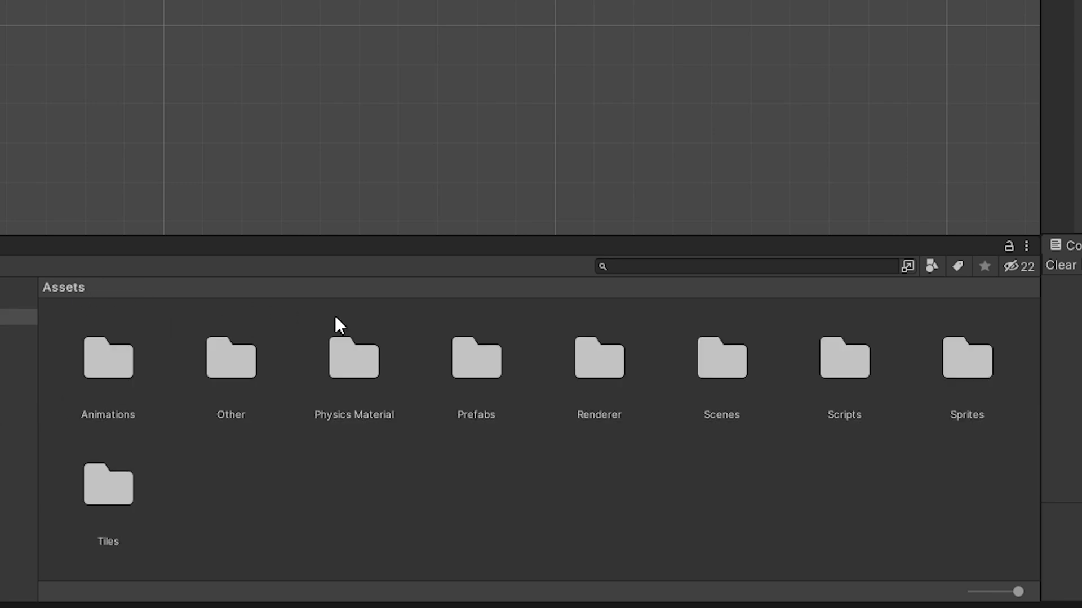
pyautogui.doubleClick(474, 375)
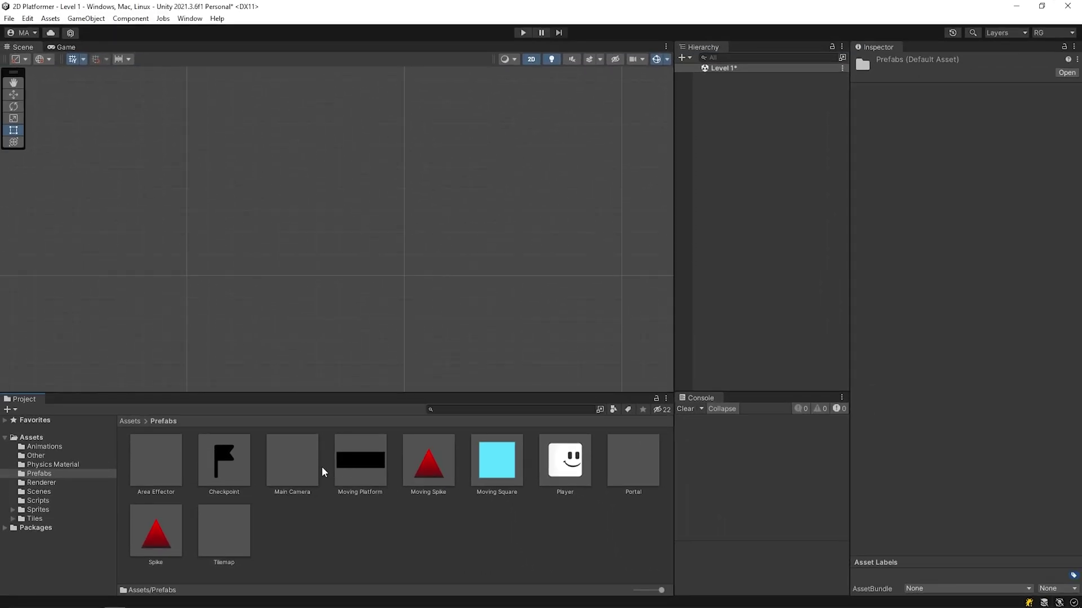
pyautogui.moveTo(307, 468); pyautogui.dragTo(732, 202)
pyautogui.click(855, 179)
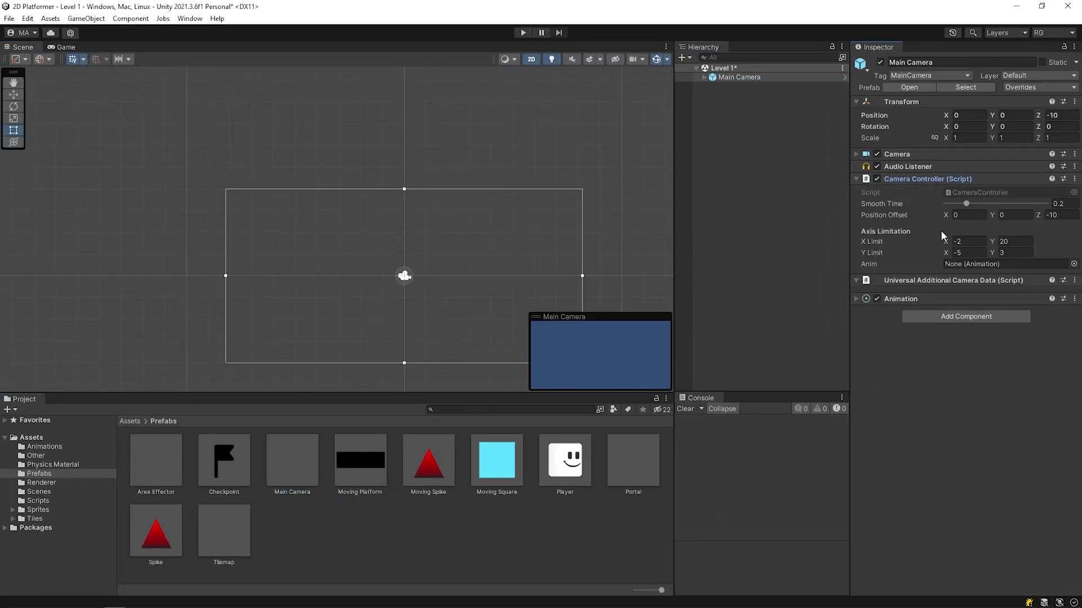
pyautogui.click(856, 154)
pyautogui.click(856, 154)
pyautogui.click(856, 178)
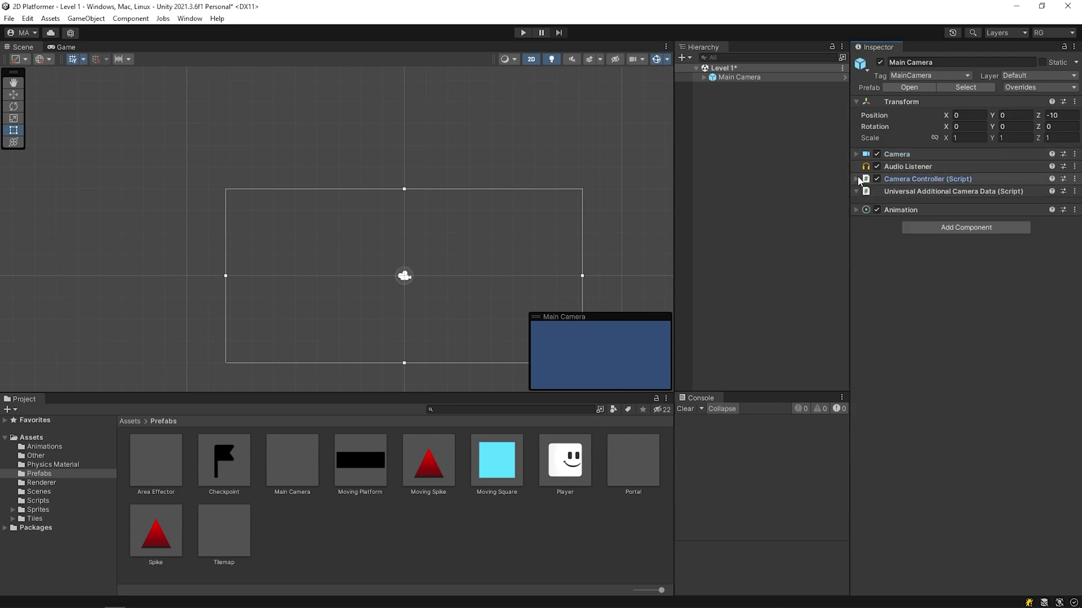
# Step: Add the Tilemap prefab to the Level 1 scene and check its Wall child and Grid settings
pyautogui.moveTo(209, 532); pyautogui.dragTo(745, 172)
pyautogui.click(704, 86)
pyautogui.click(725, 95)
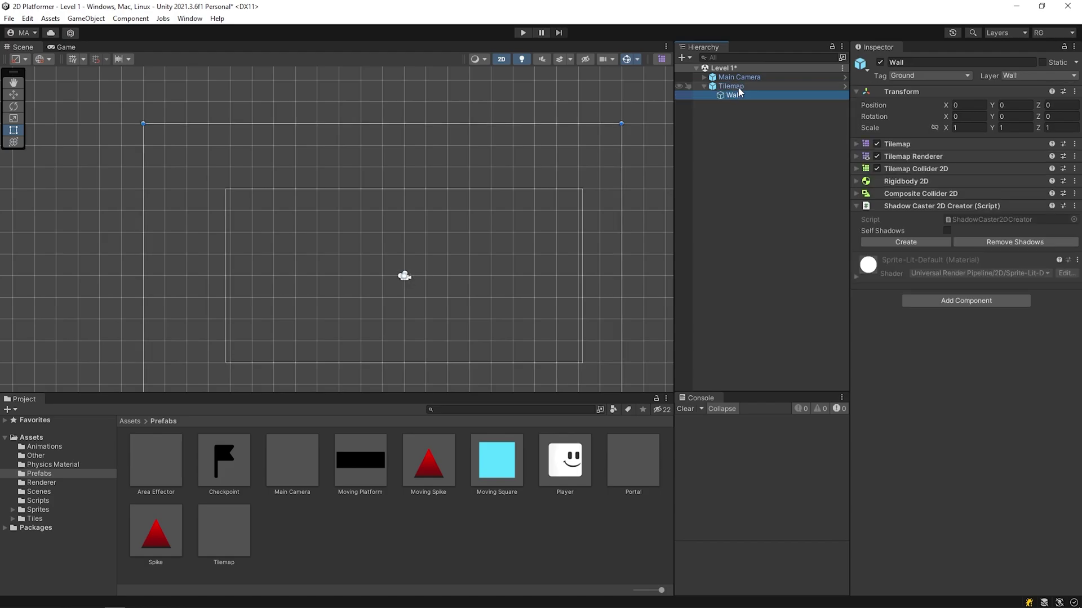
pyautogui.click(739, 90)
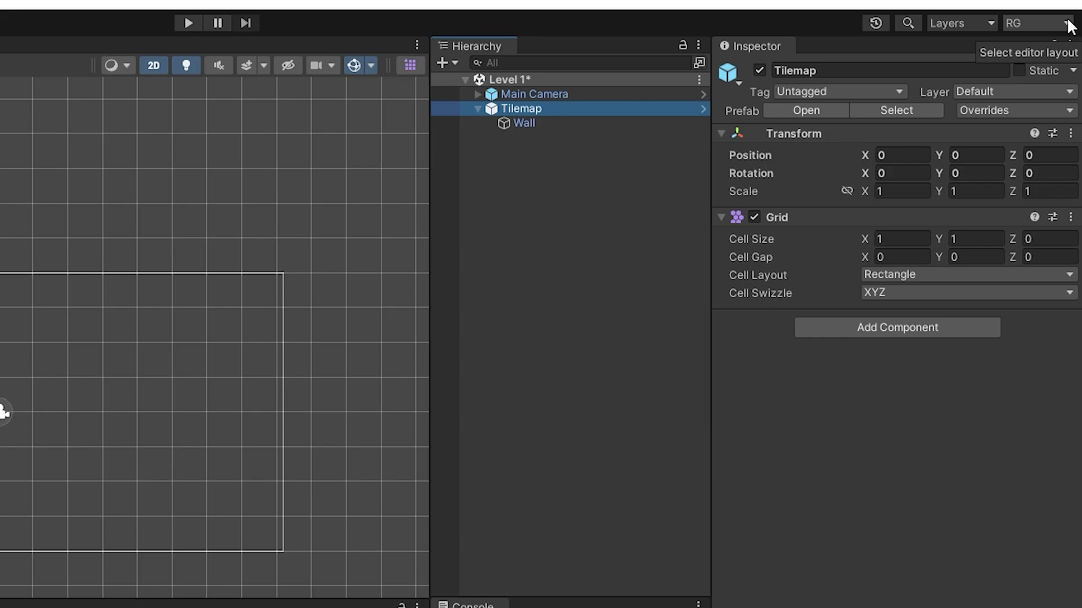
# Step: Switch to the Scene editor layout with the Tile Palette open and the Hierarchy closed to make room for painting
pyautogui.click(1053, 33)
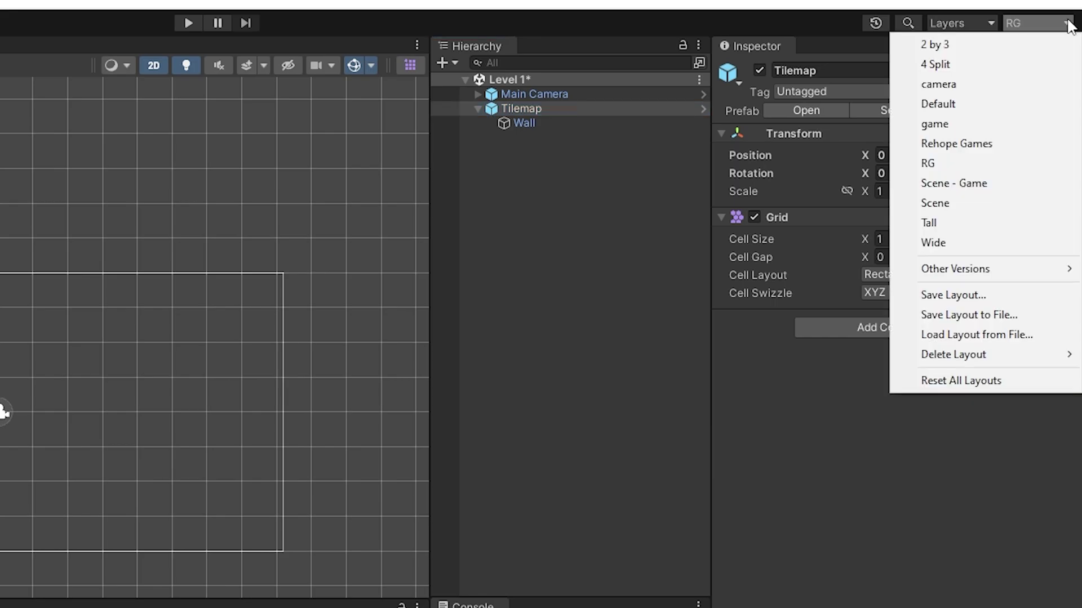
pyautogui.click(1009, 204)
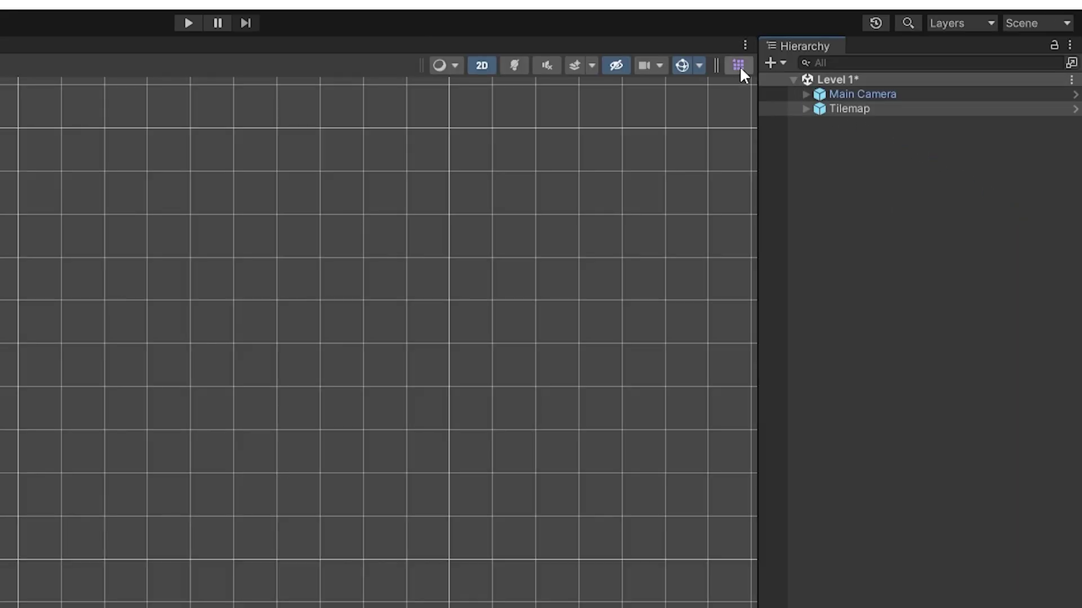
pyautogui.click(738, 65)
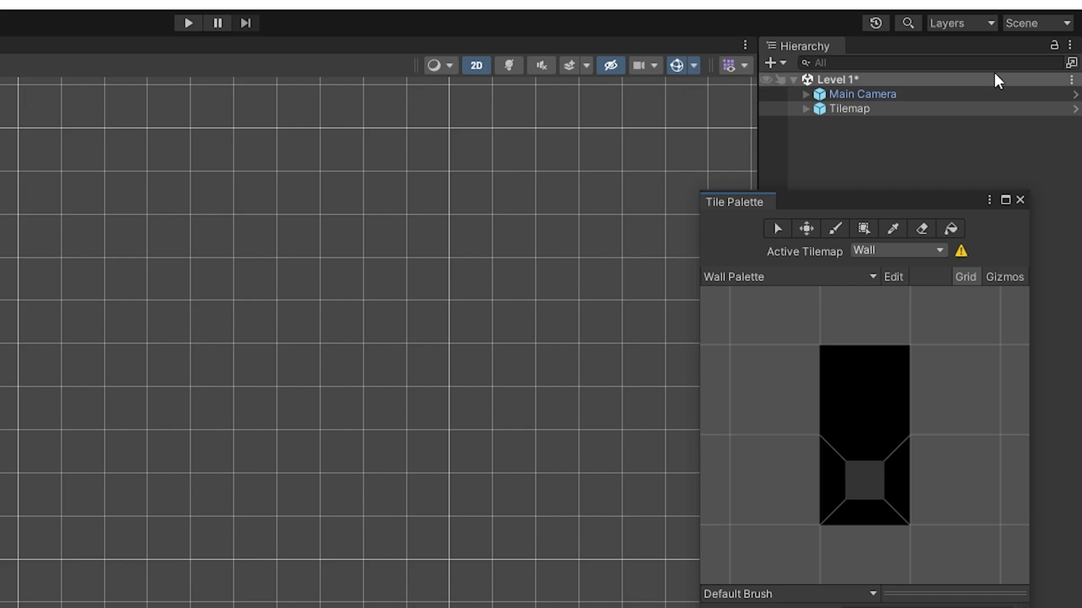
pyautogui.click(1070, 45)
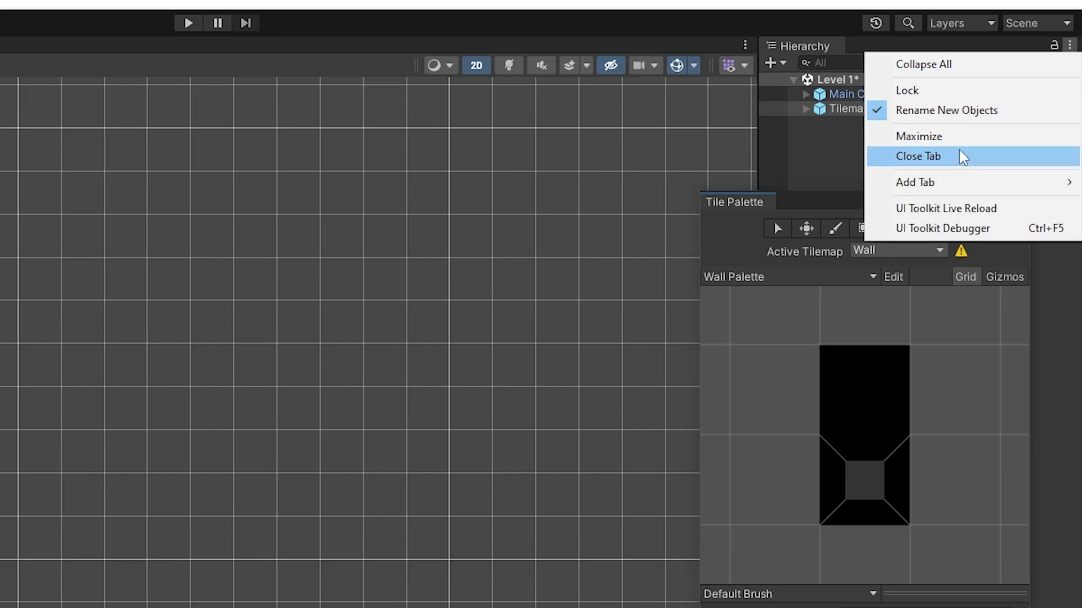
pyautogui.click(893, 157)
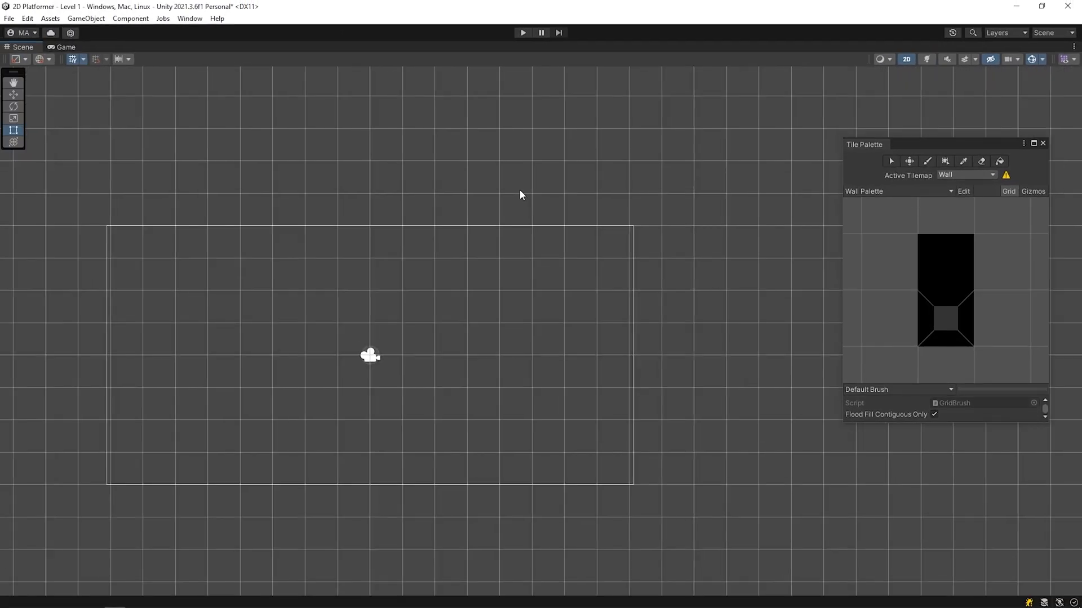
# Step: Paint the level's long floor, upright walls, platforms and raised end ledge with the plain black tile on the Wall tilemap
pyautogui.click(945, 262)
pyautogui.moveTo(126, 436)
pyautogui.mouseDown()
pyautogui.moveTo(198, 466)
pyautogui.moveTo(367, 473)
pyautogui.moveTo(446, 415)
pyautogui.moveTo(449, 471)
pyautogui.moveTo(570, 471)
pyautogui.moveTo(568, 301)
pyautogui.mouseUp()
pyautogui.moveTo(574, 283); pyautogui.dragTo(408, 291, button='middle')
pyautogui.moveTo(412, 289); pyautogui.dragTo(662, 278)
pyautogui.moveTo(656, 278); pyautogui.dragTo(353, 267, button='middle')
pyautogui.moveTo(136, 456); pyautogui.dragTo(634, 465)
pyautogui.moveTo(717, 469); pyautogui.dragTo(722, 312)
pyautogui.moveTo(722, 313); pyautogui.dragTo(649, 310, button='middle')
pyautogui.moveTo(654, 304)
pyautogui.mouseDown()
pyautogui.moveTo(789, 284)
pyautogui.moveTo(788, 266)
pyautogui.mouseUp()
pyautogui.scroll(-6, 365, 401)
pyautogui.moveTo(263, 401); pyautogui.dragTo(479, 403, button='middle')
pyautogui.moveTo(82, 386); pyautogui.dragTo(79, 352)
pyautogui.scroll(-5, 244, 444)
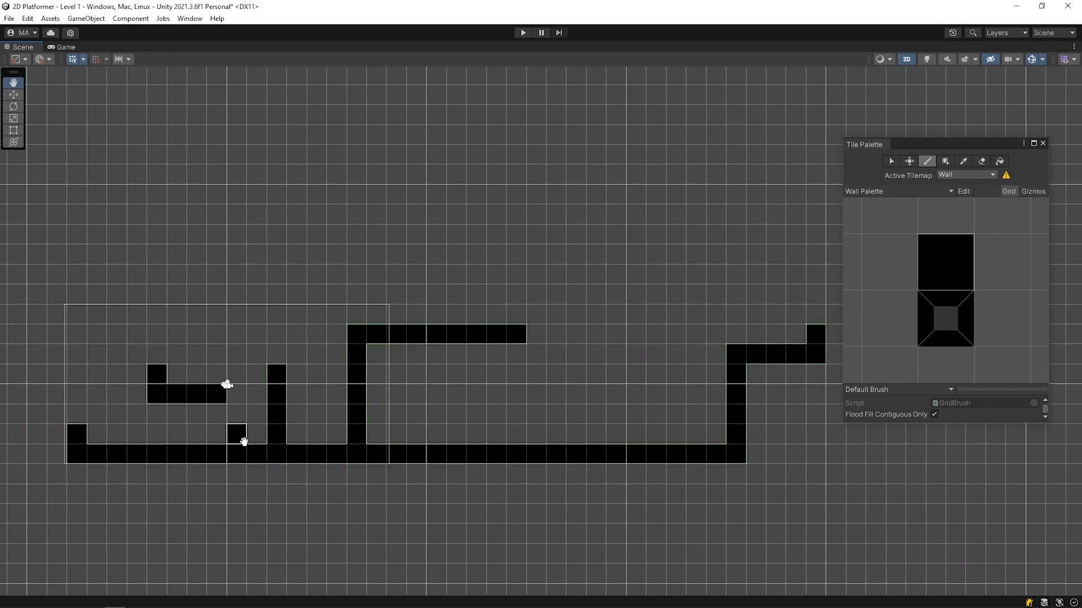
# Step: Paint the beveled square tile over the level's platforms, wall tops and corners, then close the Tile Palette
pyautogui.moveTo(244, 444); pyautogui.dragTo(196, 430, button='middle')
pyautogui.click(942, 334)
pyautogui.moveTo(109, 361); pyautogui.dragTo(166, 386)
pyautogui.moveTo(31, 419); pyautogui.dragTo(26, 433)
pyautogui.moveTo(369, 328); pyautogui.dragTo(470, 327)
pyautogui.click(688, 438)
pyautogui.click(689, 338)
pyautogui.click(763, 332)
pyautogui.click(1042, 143)
pyautogui.scroll(5, 405, 366)
pyautogui.moveTo(405, 366); pyautogui.dragTo(529, 344, button='middle')
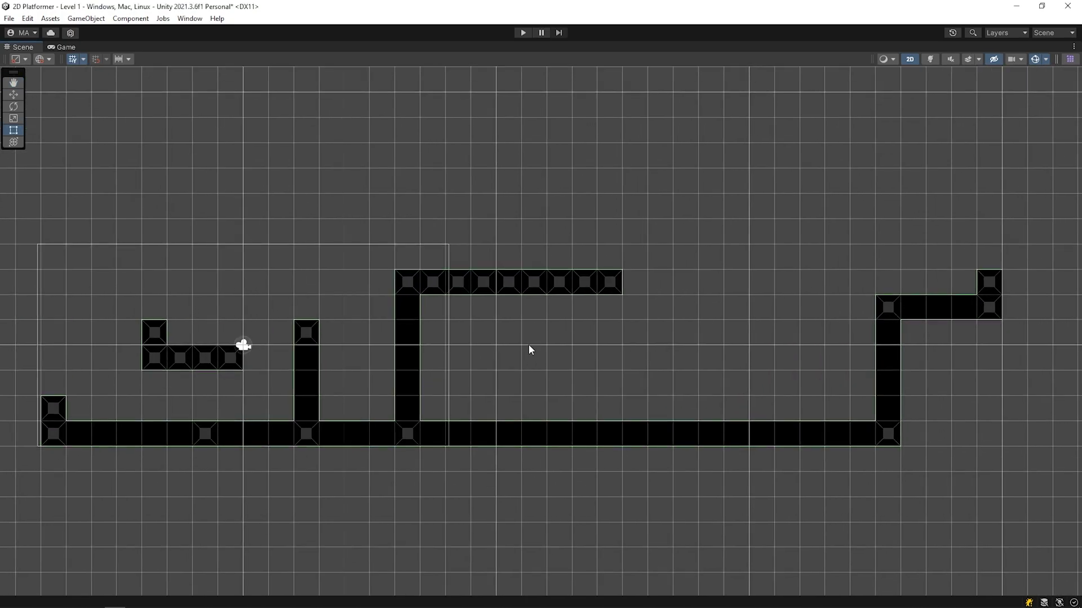
# Step: Restore the RG editor layout and expand the Level 1 scene's object list
pyautogui.click(1059, 32)
pyautogui.click(1034, 124)
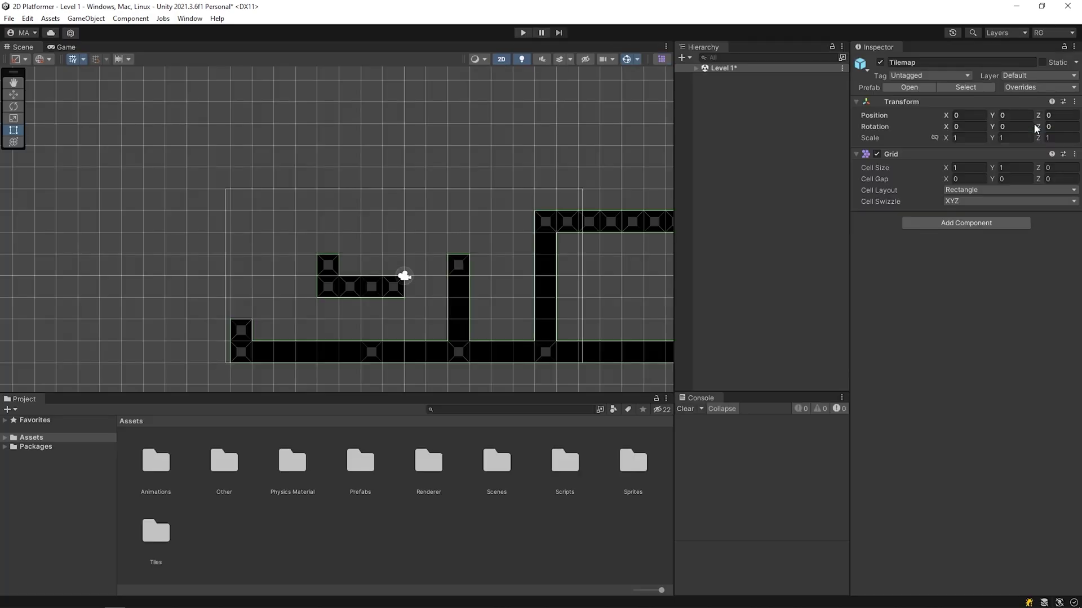
pyautogui.scroll(-6, 550, 165)
pyautogui.moveTo(542, 165); pyautogui.dragTo(307, 166, button='middle')
pyautogui.click(697, 69)
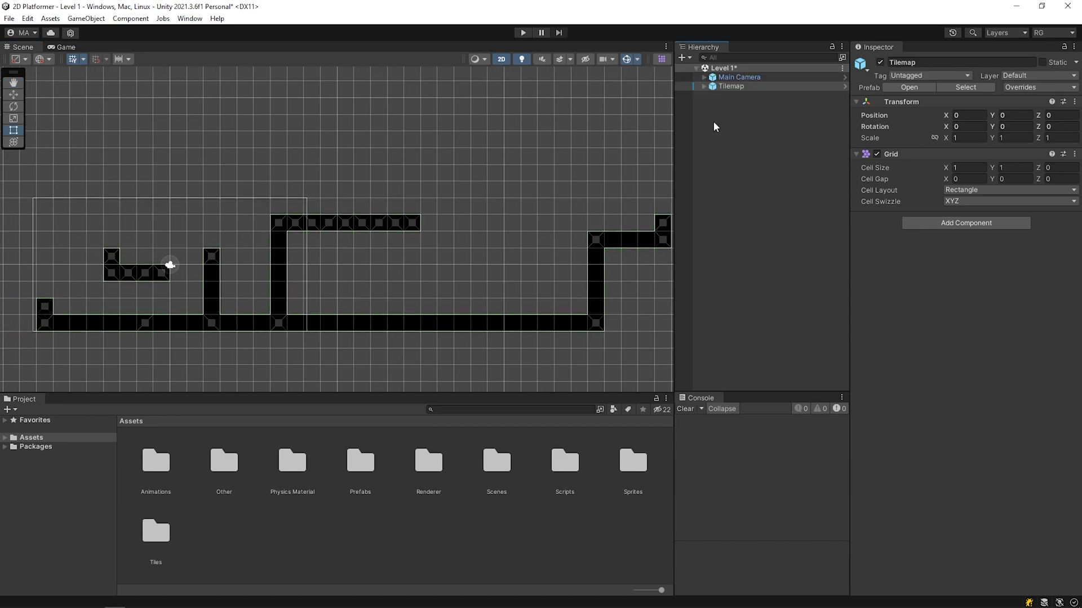
# Step: Place the Background sprite from the Sprites folder behind the start of the level
pyautogui.doubleClick(632, 462)
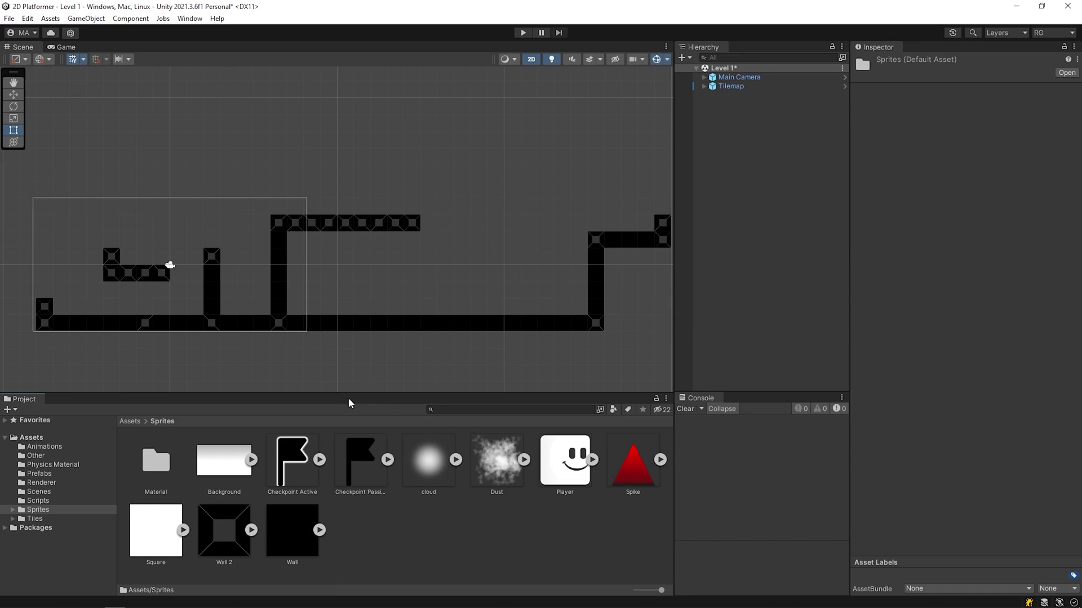
pyautogui.moveTo(232, 467); pyautogui.dragTo(174, 261)
pyautogui.scroll(-1, 173, 260)
pyautogui.scroll(-1, 173, 260)
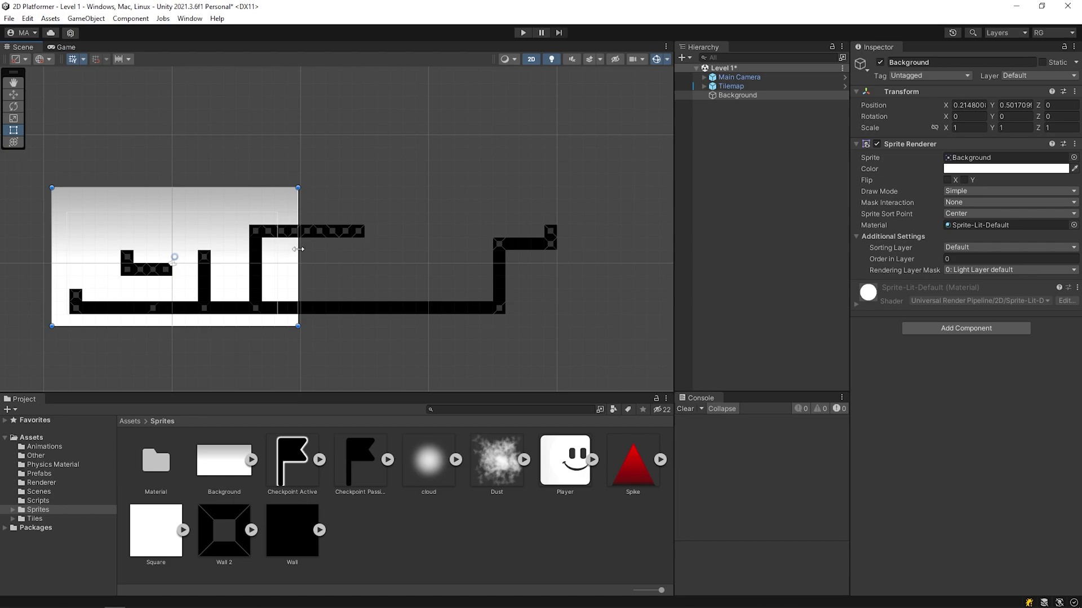
# Step: Stretch the Background sprite to cover the whole level, at a scale of about 2.24 by 1.30
pyautogui.moveTo(298, 256); pyautogui.dragTo(595, 256)
pyautogui.moveTo(304, 319); pyautogui.dragTo(304, 343)
pyautogui.moveTo(48, 258); pyautogui.dragTo(40, 258)
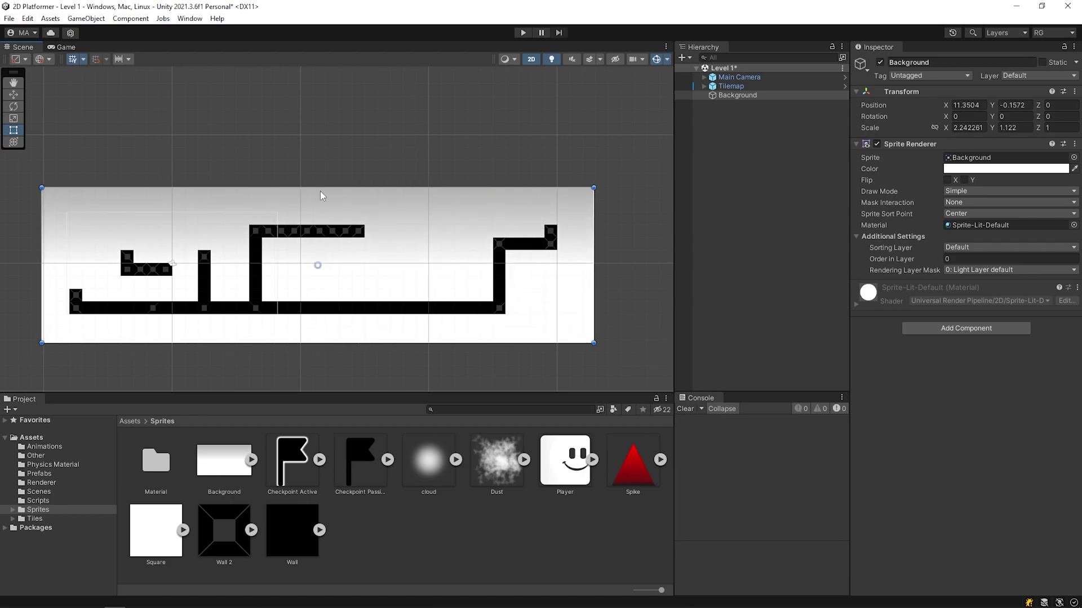
pyautogui.moveTo(323, 188); pyautogui.dragTo(323, 164)
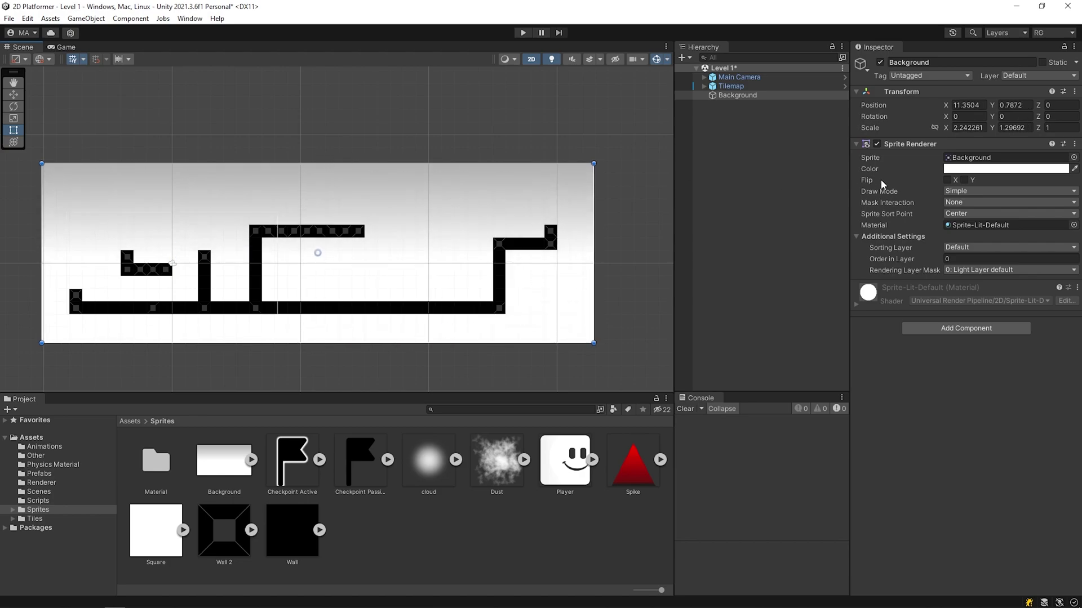
# Step: Tint the Background sprite purple with hexadecimal color 654991
pyautogui.click(995, 169)
pyautogui.click(1005, 310)
pyautogui.moveTo(1014, 268)
pyautogui.mouseDown()
pyautogui.moveTo(1011, 248)
pyautogui.moveTo(1013, 258)
pyautogui.mouseUp()
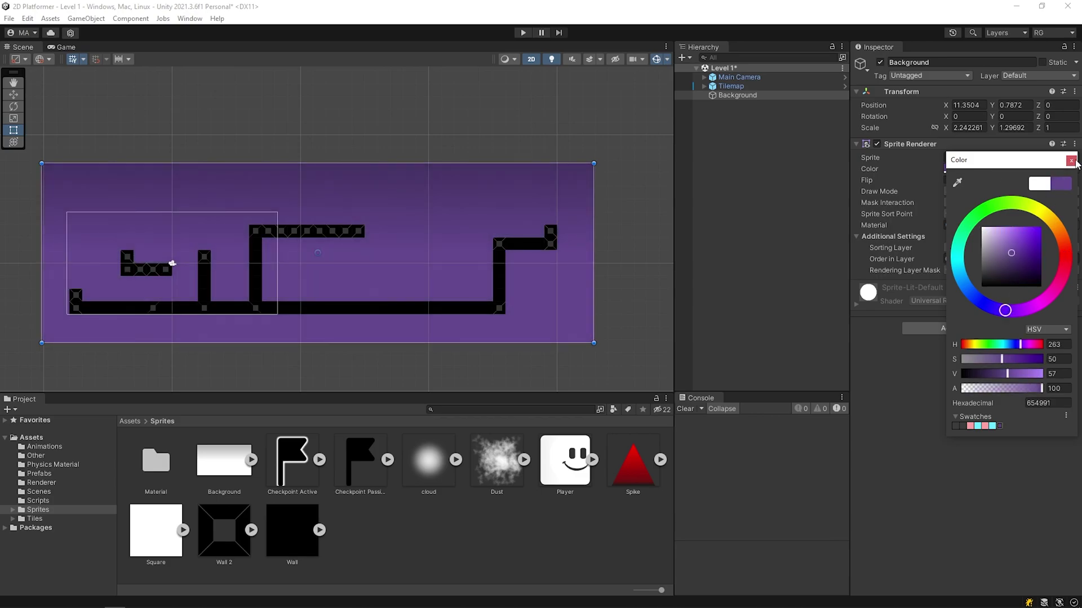
# Step: Assign the Background sprite to the Background sorting layer
pyautogui.click(1071, 161)
pyautogui.click(1012, 248)
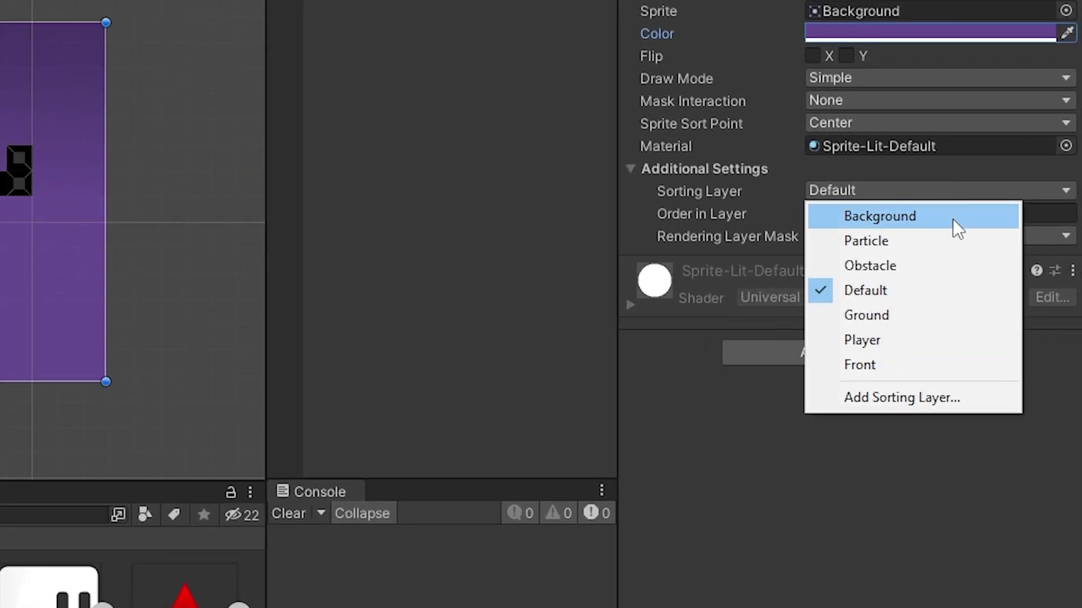
pyautogui.click(953, 219)
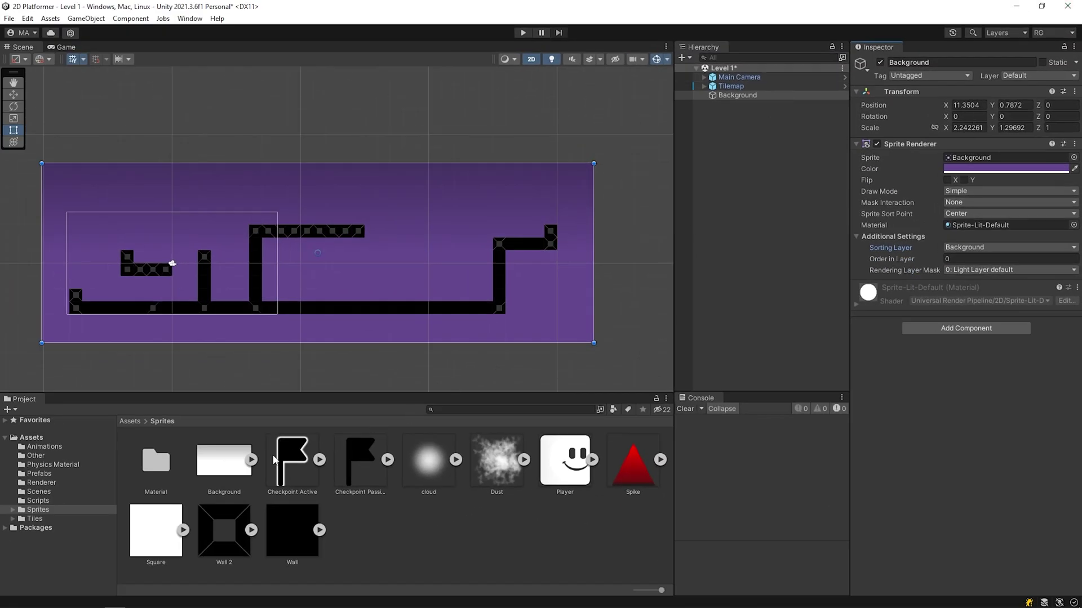
# Step: Place the Player prefab above the floor at the start of the level
pyautogui.click(129, 421)
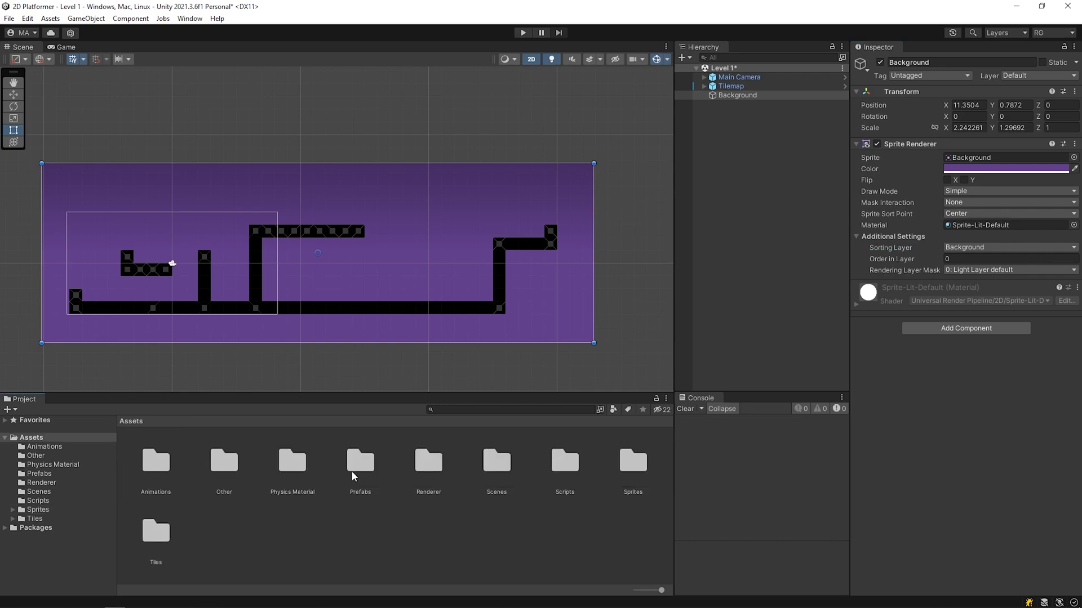
pyautogui.doubleClick(360, 459)
pyautogui.scroll(3, 138, 309)
pyautogui.moveTo(133, 312); pyautogui.dragTo(172, 308, button='middle')
pyautogui.moveTo(565, 459); pyautogui.dragTo(122, 278)
pyautogui.scroll(4, 123, 276)
pyautogui.press('w')
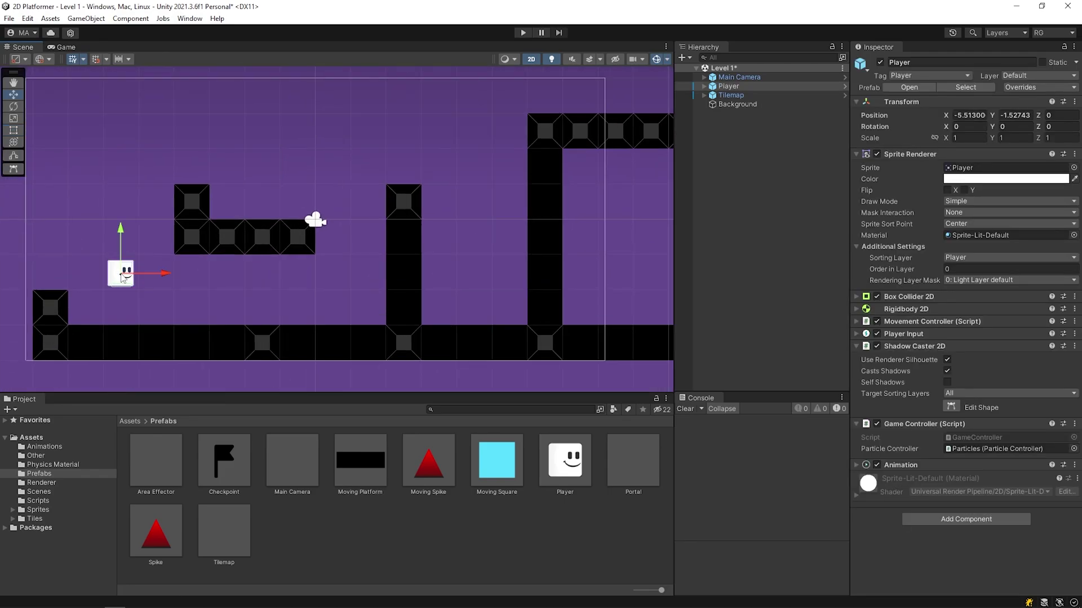
# Step: Playtest the level by moving the player along the floor toward the first pillar
pyautogui.click(524, 32)
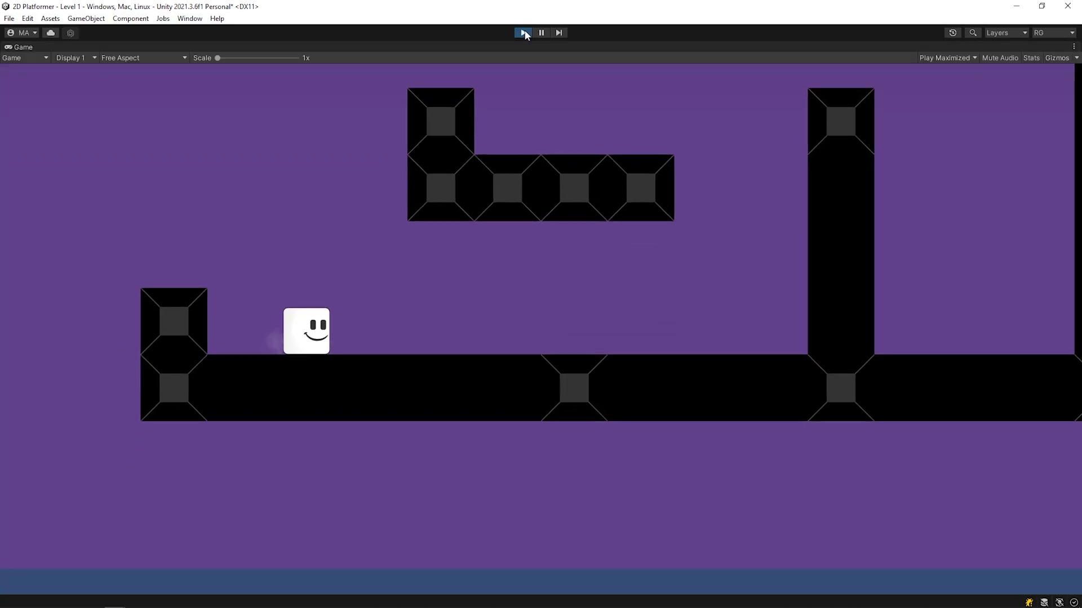
pyautogui.press('d')
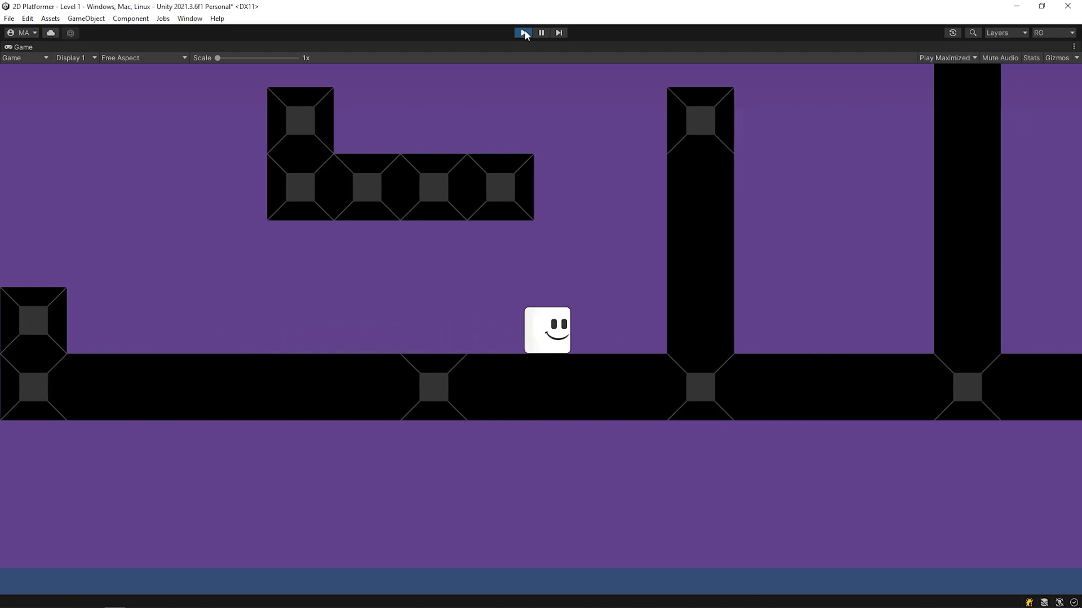
pyautogui.press('d')
pyautogui.click(524, 32)
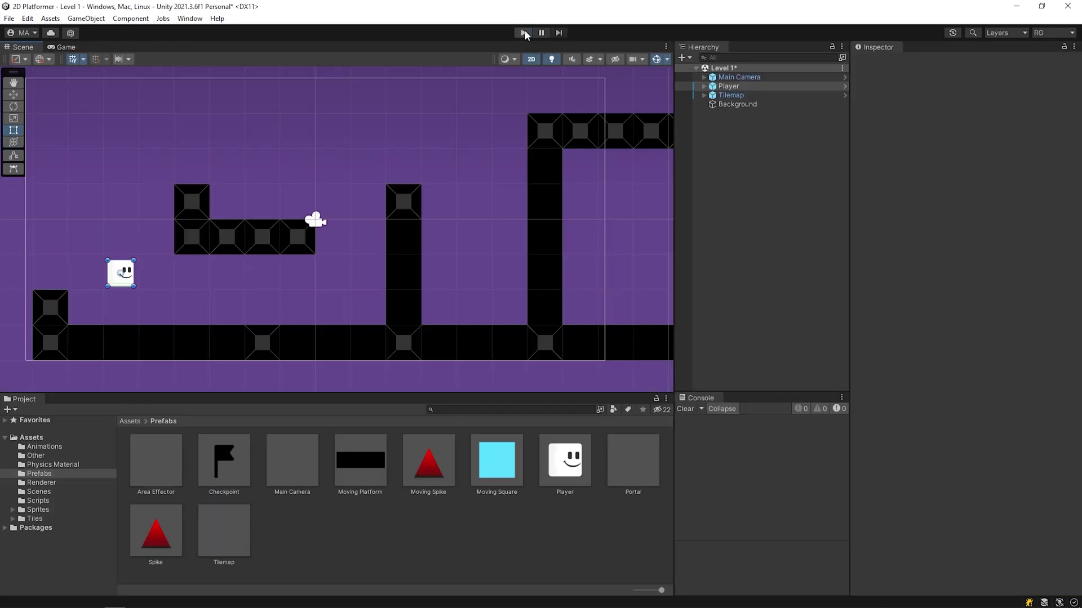
# Step: Align the Main Camera with the level's starting edge and set its Camera Controller X Limit minimum to -0.5
pyautogui.scroll(-3, 453, 135)
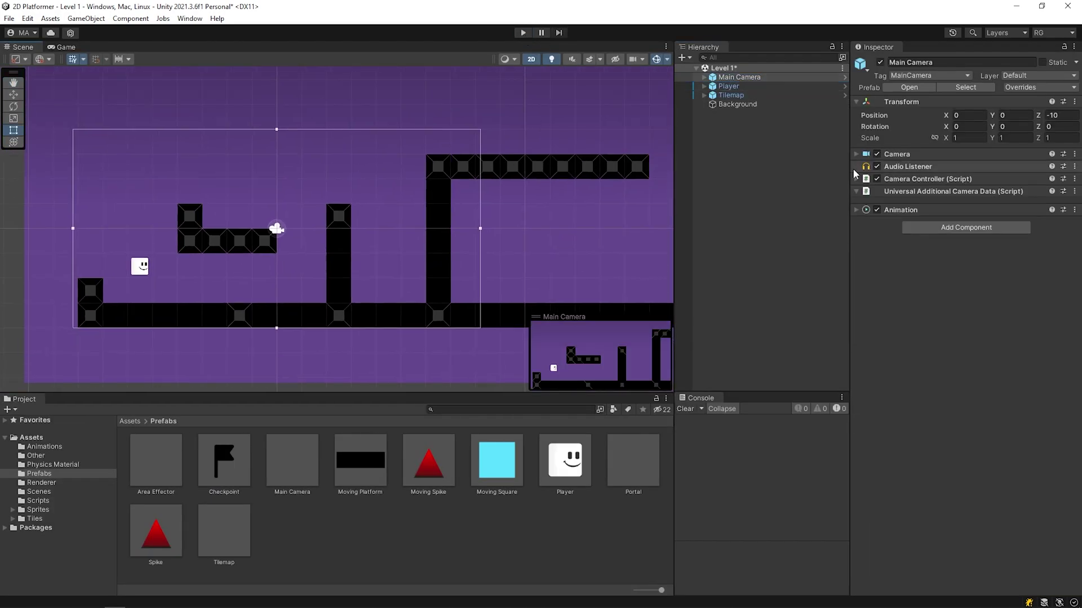
pyautogui.click(856, 179)
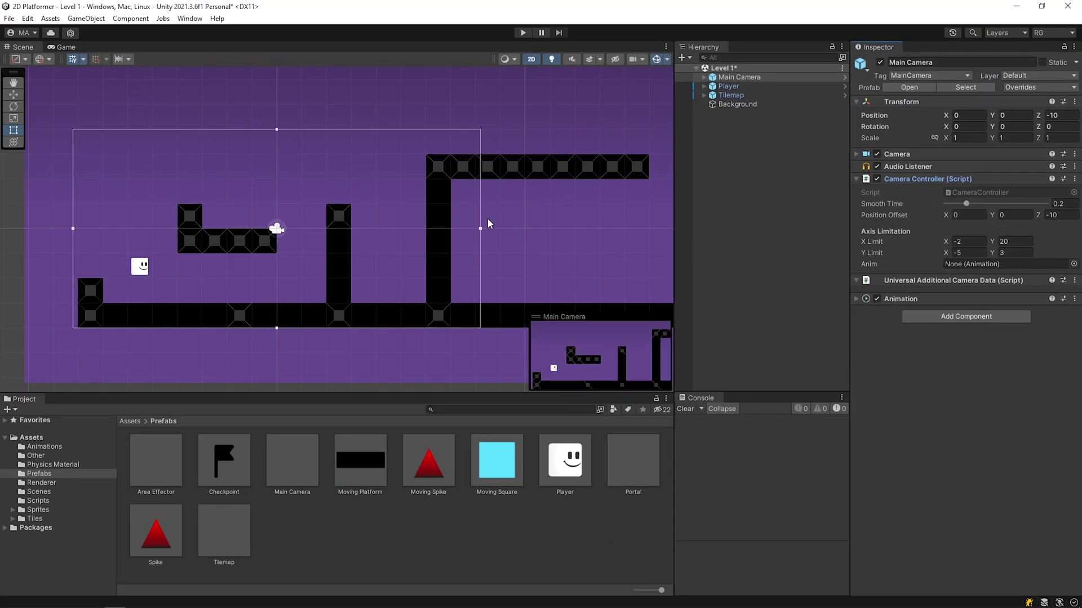
pyautogui.scroll(-1, 445, 231)
pyautogui.moveTo(343, 230); pyautogui.dragTo(329, 233)
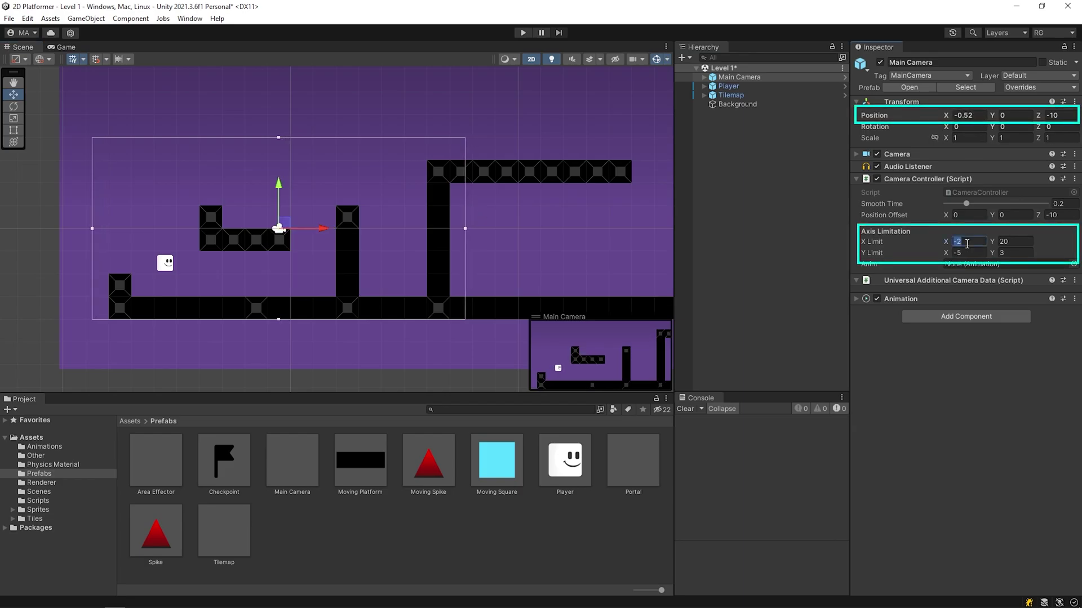
# Step: Move the Main Camera to the far end of the level and set its X Limit maximum to 23
pyautogui.scroll(-8, 243, 230)
pyautogui.moveTo(323, 225); pyautogui.dragTo(172, 236, button='middle')
pyautogui.moveTo(172, 236); pyautogui.dragTo(365, 237)
pyautogui.moveTo(365, 237); pyautogui.dragTo(286, 249, button='middle')
pyautogui.moveTo(274, 249); pyautogui.dragTo(432, 247)
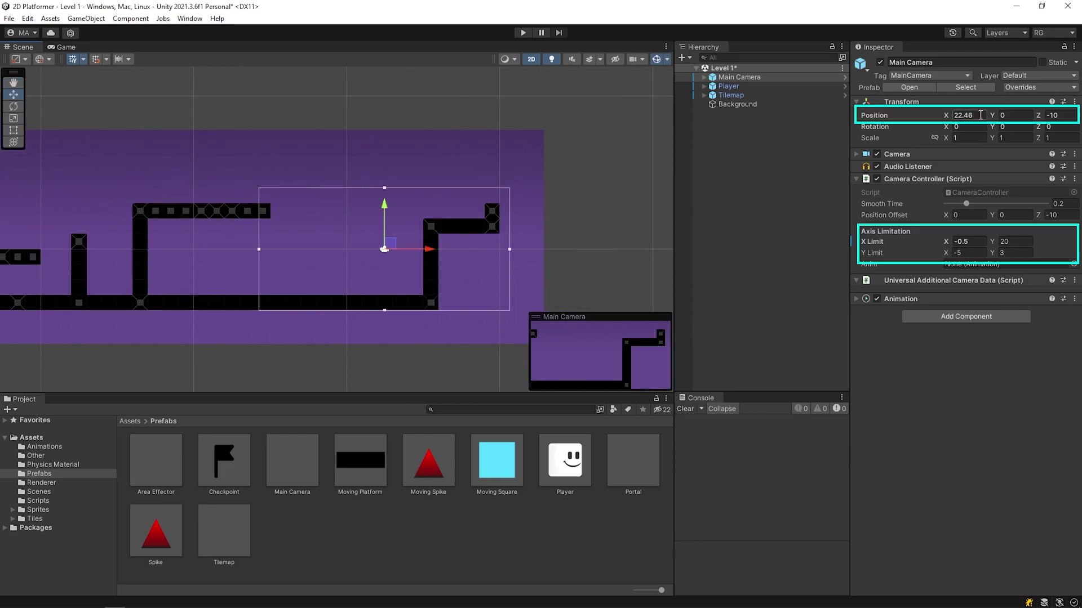
# Step: Return the Main Camera to the level start, set its Y Limit to -0.5 and 2.5, and playtest the limits
pyautogui.moveTo(230, 198); pyautogui.dragTo(353, 198, button='middle')
pyautogui.moveTo(552, 247); pyautogui.dragTo(374, 248)
pyautogui.moveTo(329, 202); pyautogui.dragTo(171, 246)
pyautogui.click(1007, 253)
pyautogui.write('2.5')
pyautogui.click(522, 33)
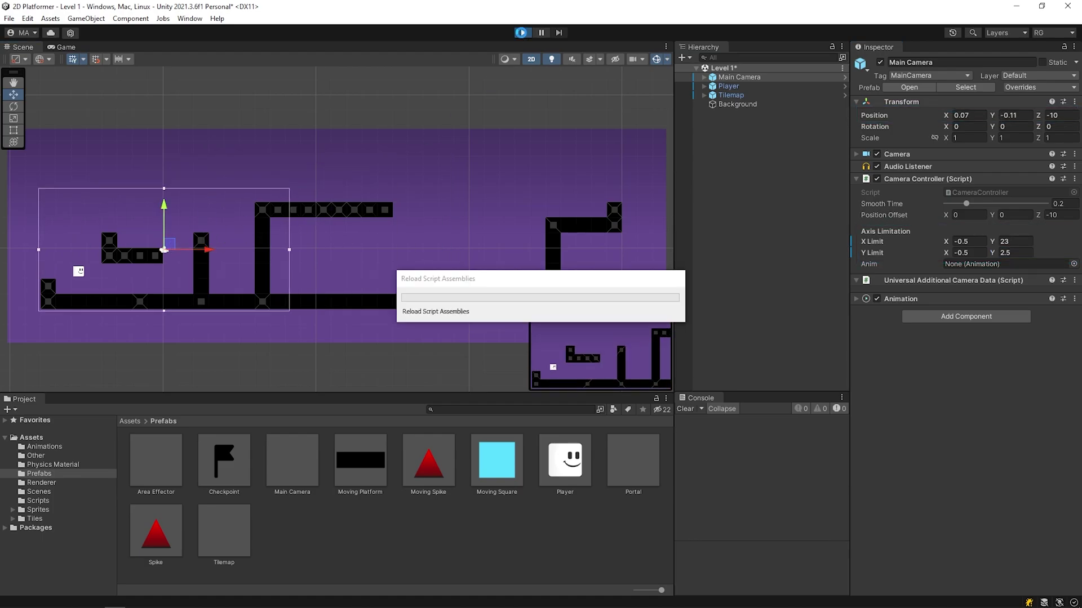
pyautogui.press('Right')
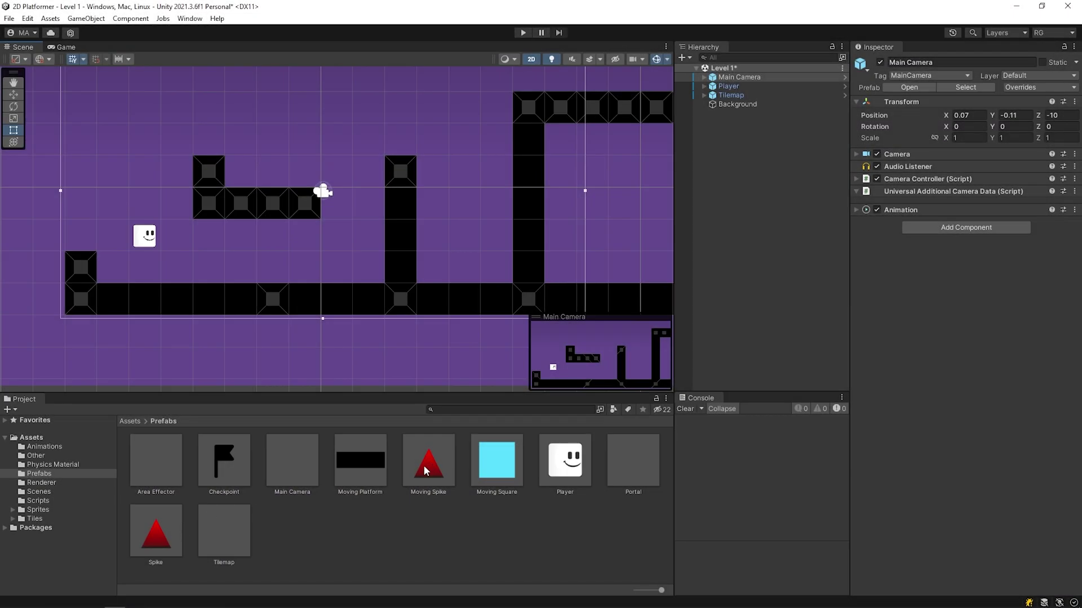
# Step: Place a Moving Spike prefab on the floor below the first platform, grid-snapped at X -3, Y -3
pyautogui.moveTo(425, 470); pyautogui.dragTo(237, 265)
pyautogui.press('w')
pyautogui.click(153, 47)
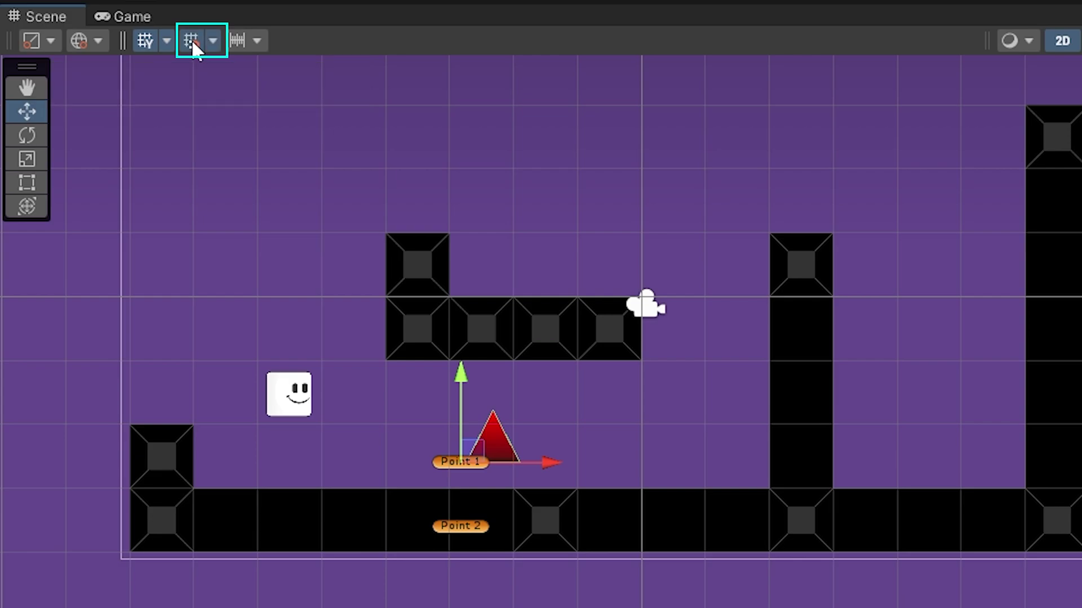
pyautogui.moveTo(515, 463); pyautogui.dragTo(601, 461)
pyautogui.moveTo(513, 372); pyautogui.dragTo(508, 332)
pyautogui.moveTo(568, 423); pyautogui.dragTo(451, 394)
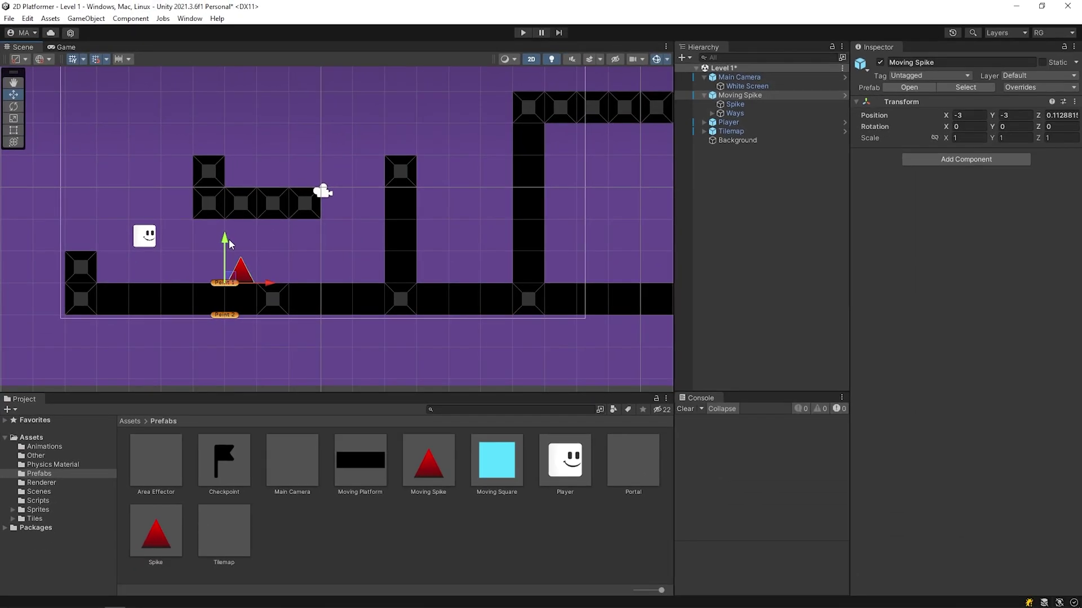
# Step: Duplicate the Moving Spike to X -1, Y -3 and playtest both spikes
pyautogui.hotkey('ctrl', 'd')
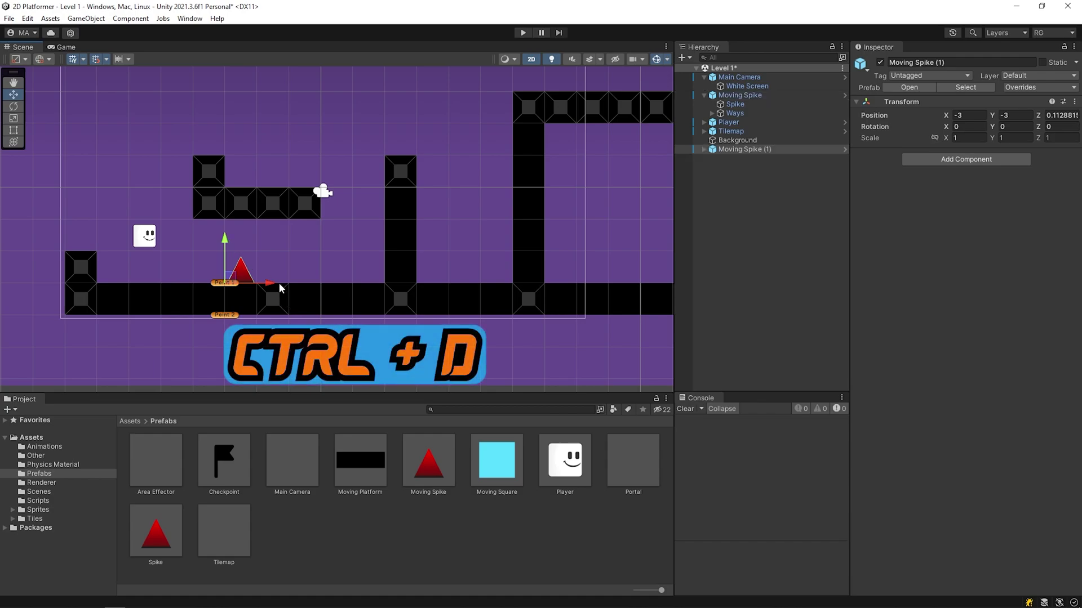
pyautogui.moveTo(275, 285); pyautogui.dragTo(336, 286)
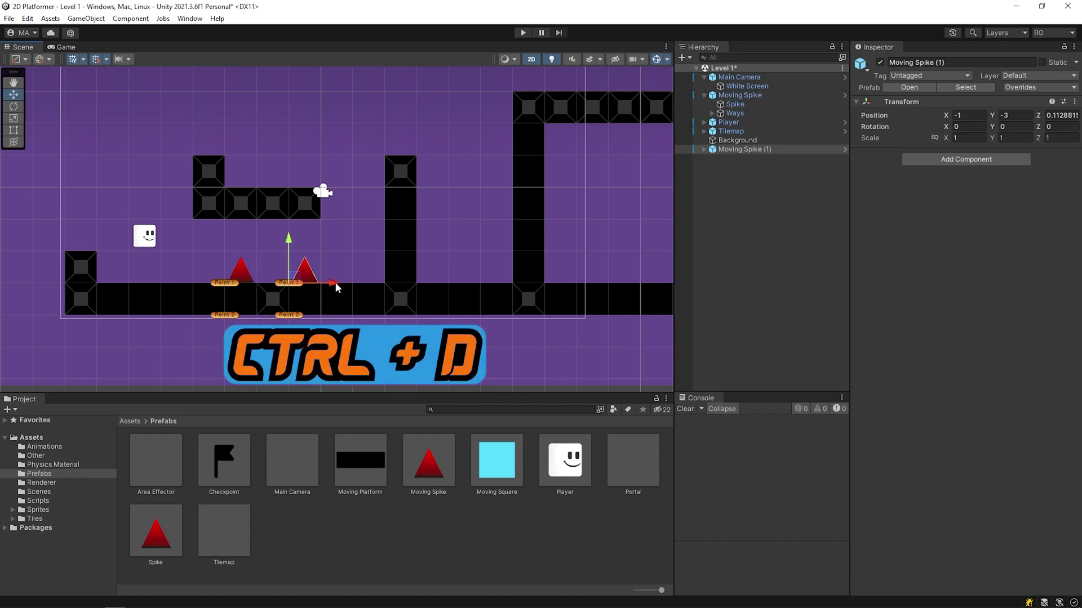
pyautogui.click(523, 32)
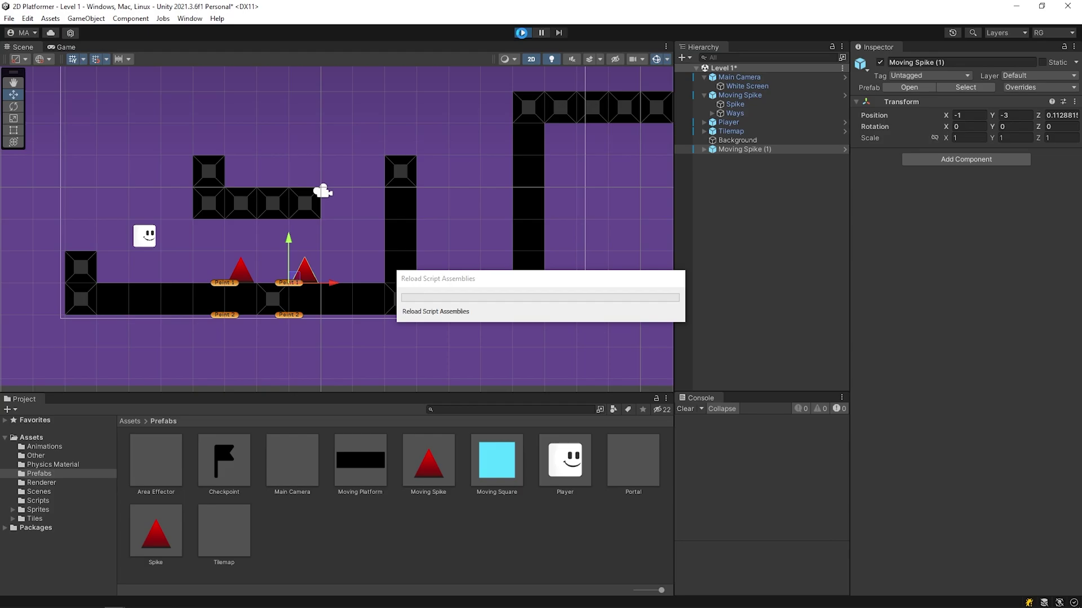
pyautogui.press('d')
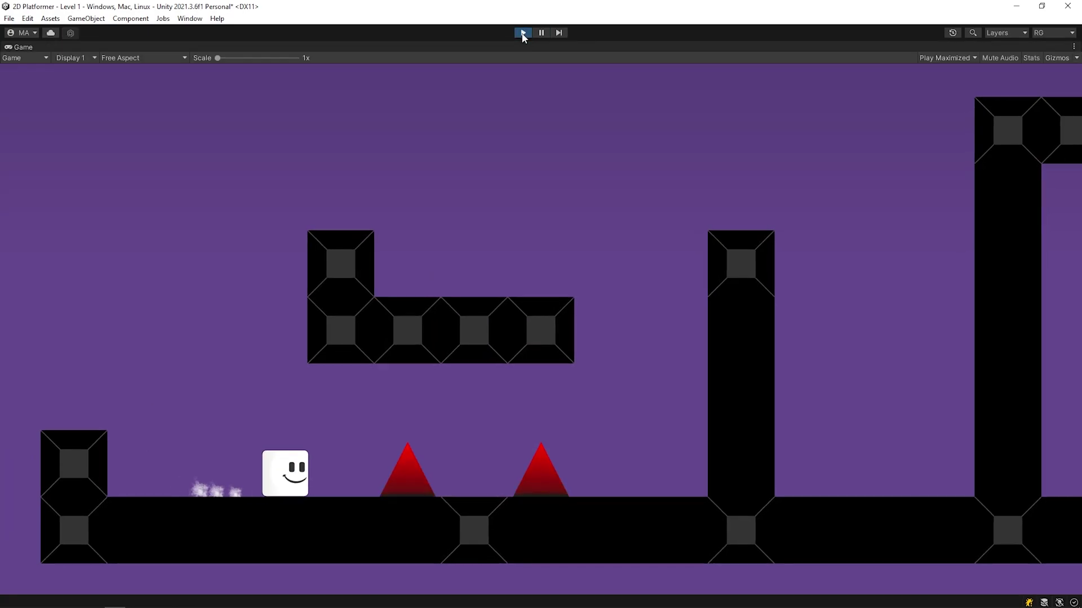
pyautogui.press('d')
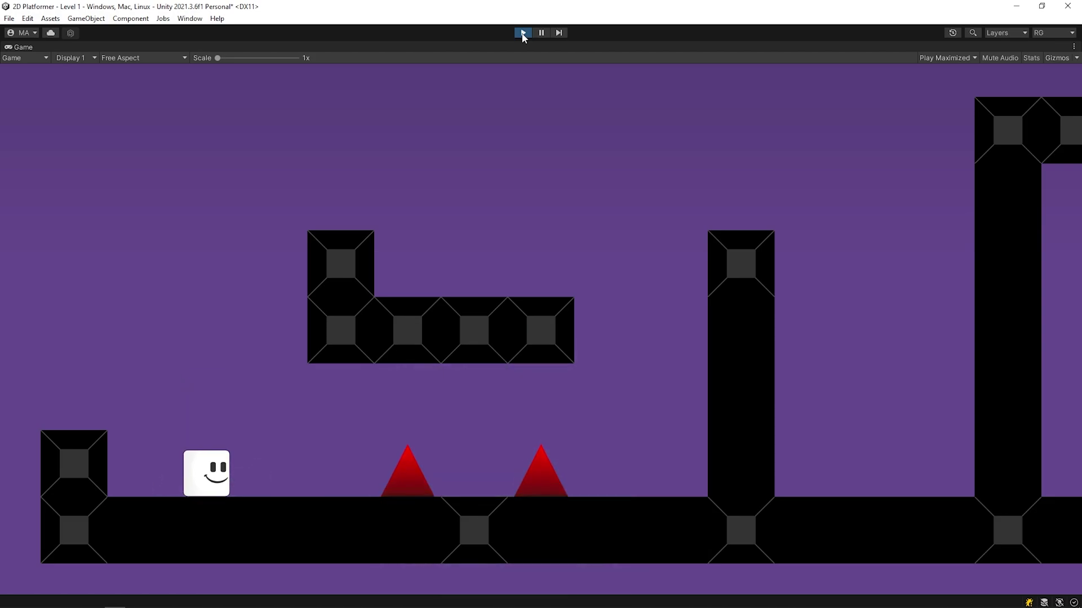
pyautogui.click(522, 32)
# Step: Show the Moving Obstacle settings of the Spike object inside Moving Spike (1)
pyautogui.scroll(2, 339, 232)
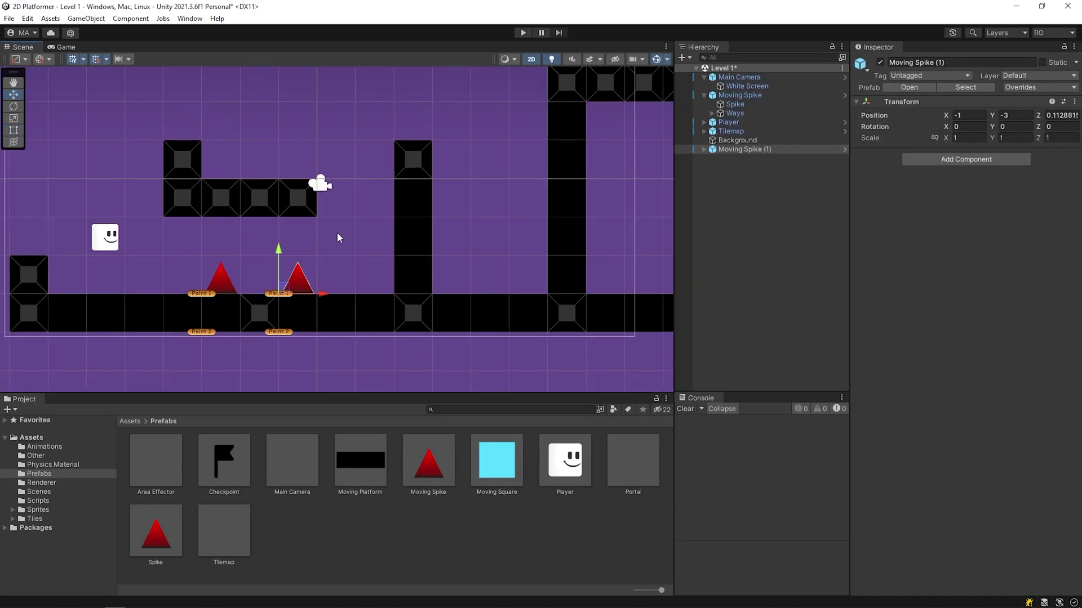
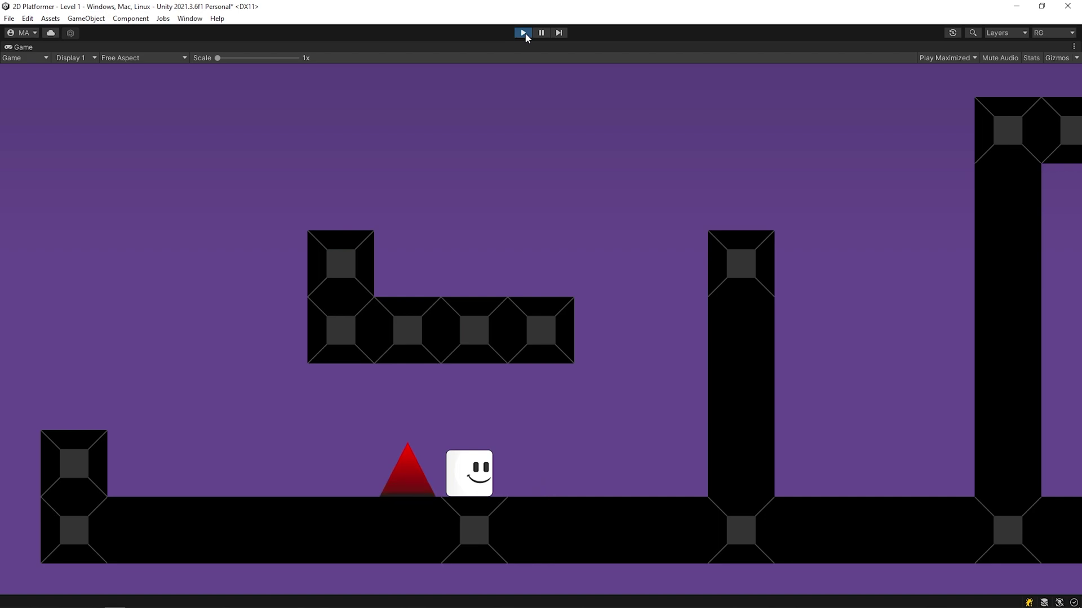
pyautogui.click(744, 160)
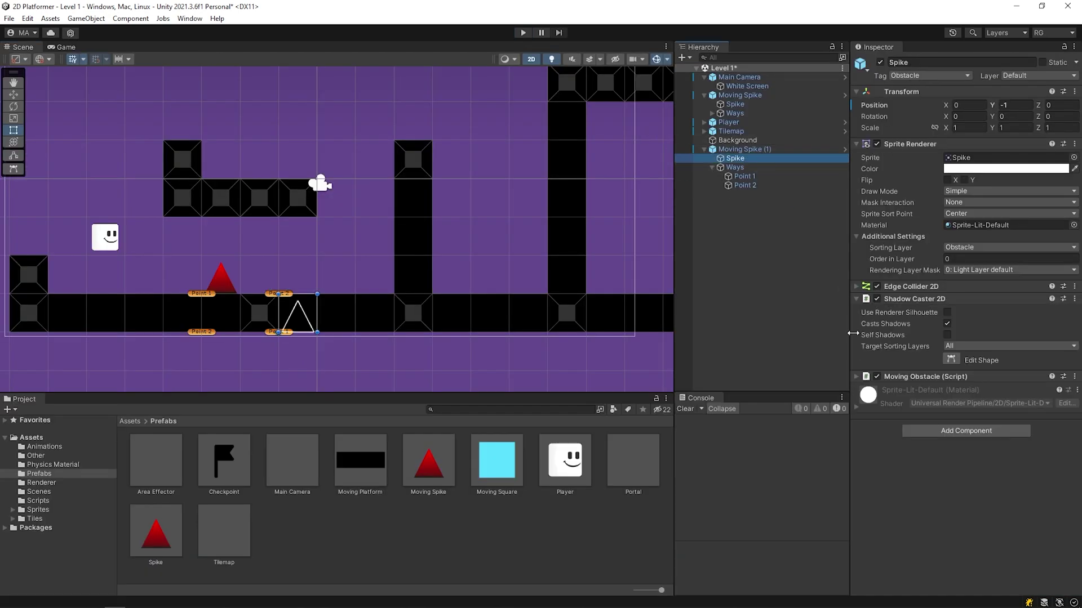
pyautogui.click(857, 377)
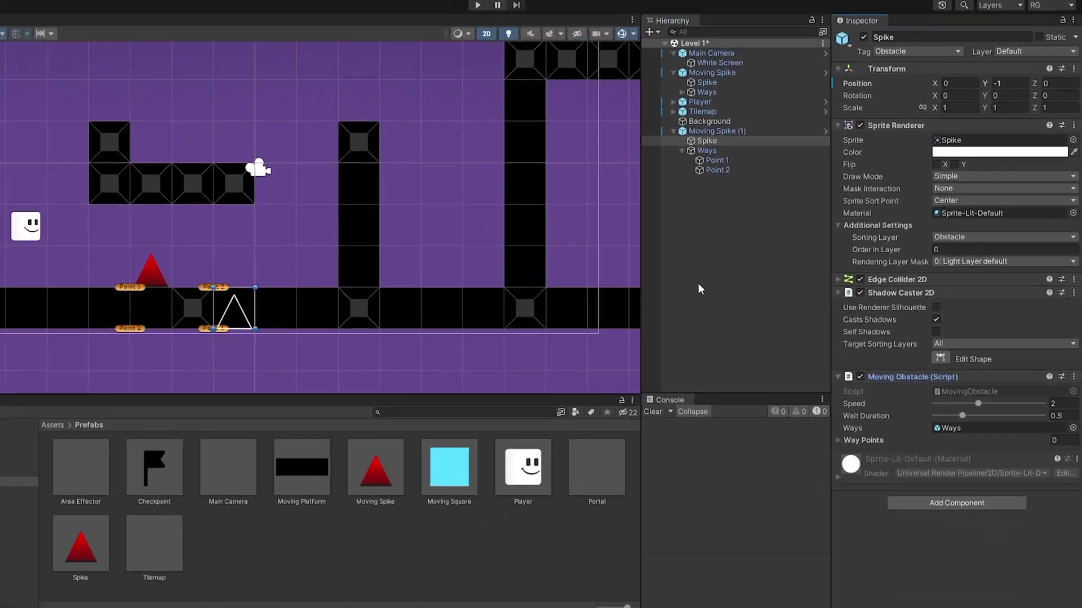
# Step: Place a Spike prefab on the floor just past the tall wall, grid-snapped at X 7, Y -3
pyautogui.moveTo(551, 288); pyautogui.dragTo(417, 283, button='middle')
pyautogui.scroll(-7, 420, 282)
pyautogui.moveTo(516, 262); pyautogui.dragTo(212, 293, button='middle')
pyautogui.scroll(-2, 212, 292)
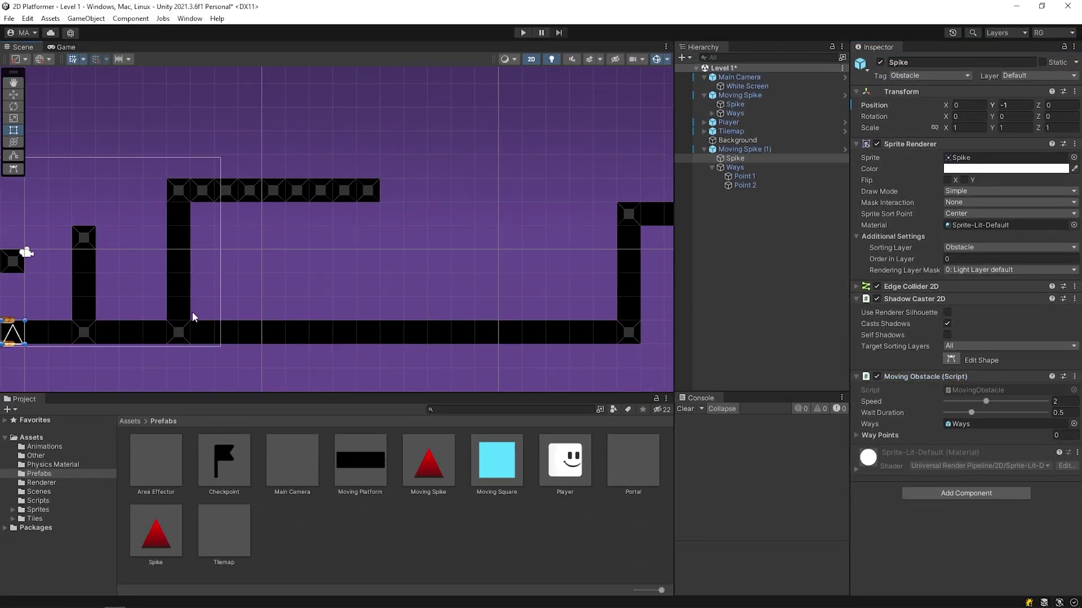
pyautogui.moveTo(230, 338); pyautogui.dragTo(257, 331, button='middle')
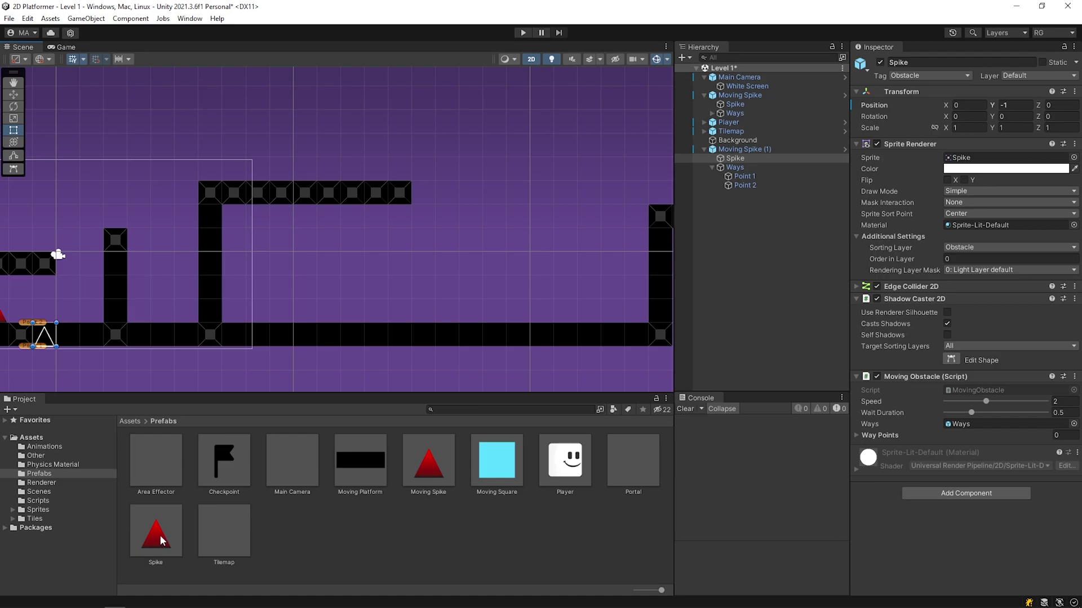
pyautogui.moveTo(231, 343); pyautogui.dragTo(246, 347)
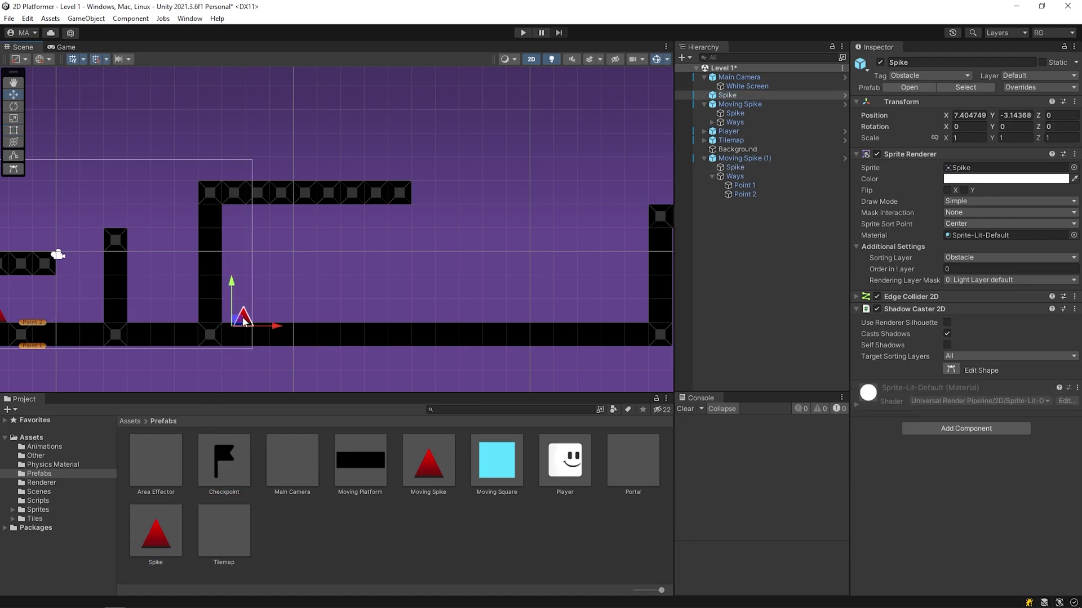
pyautogui.moveTo(238, 315); pyautogui.dragTo(303, 297, button='middle')
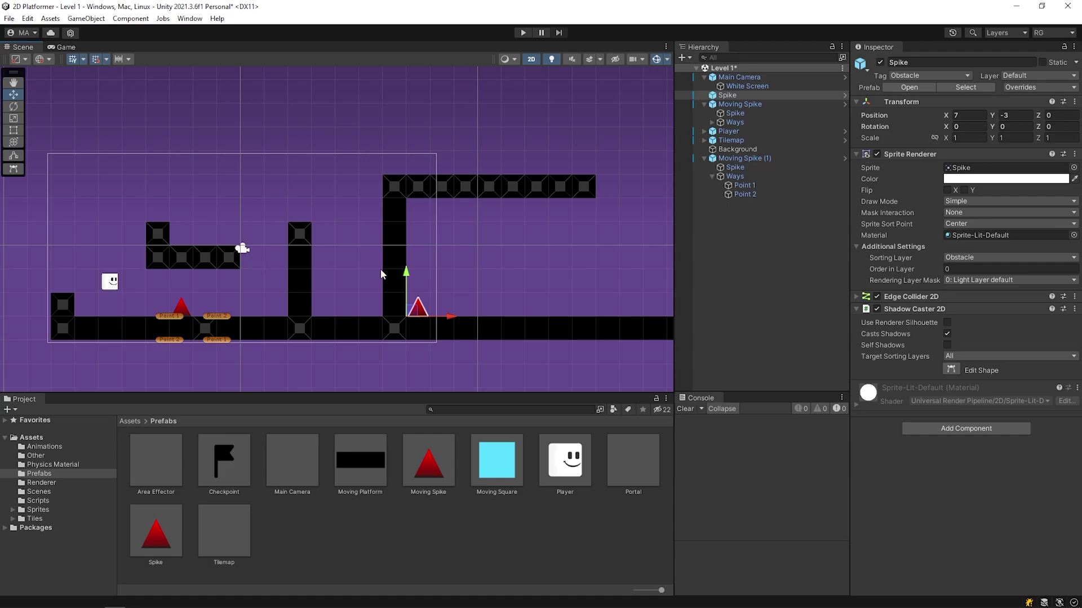
# Step: Hide the Camera component's icon and gizmo in the Scene view
pyautogui.click(667, 59)
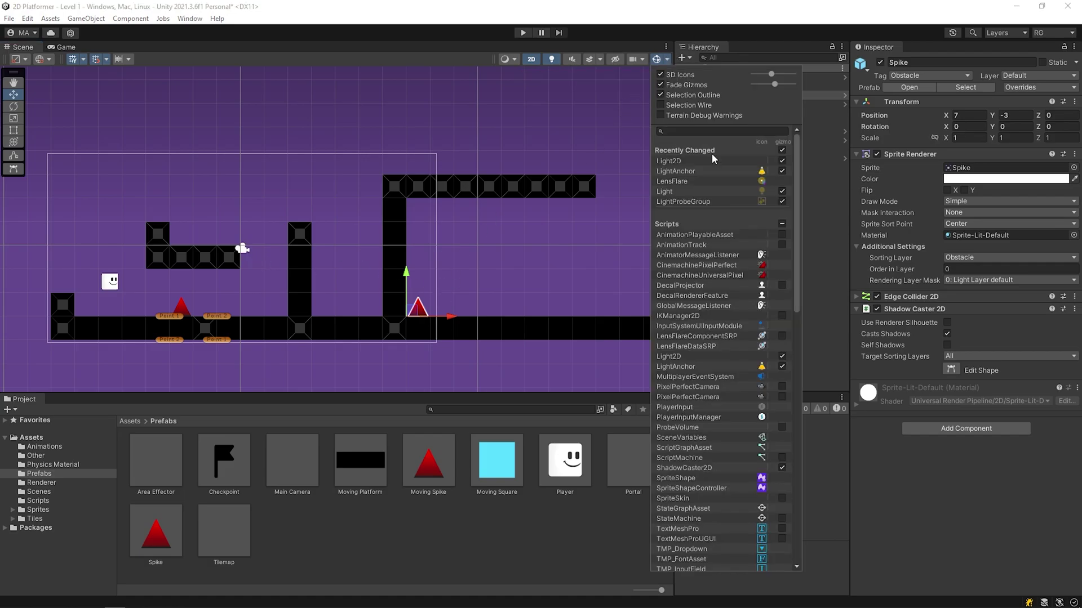
pyautogui.scroll(-3, 712, 156)
pyautogui.scroll(-7, 712, 157)
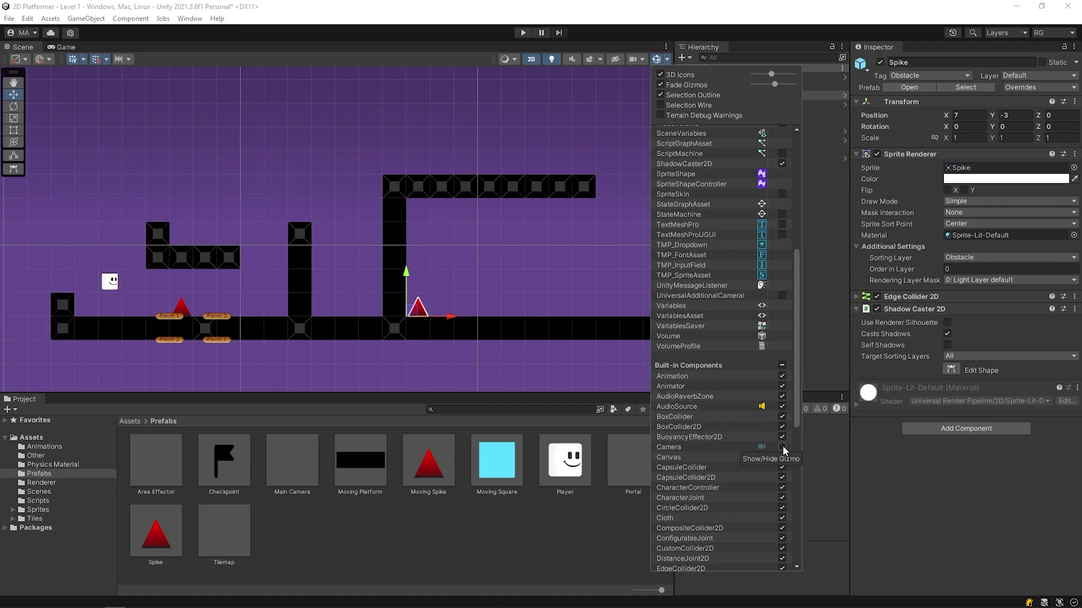
pyautogui.scroll(10, 709, 177)
# Step: Duplicate the static floor spike to form a row of four beside the tall wall
pyautogui.moveTo(642, 86); pyautogui.dragTo(385, 237, button='middle')
pyautogui.scroll(-2, 333, 207)
pyautogui.scroll(1, 408, 183)
pyautogui.hotkey('ctrl', 'd')
pyautogui.moveTo(390, 322); pyautogui.dragTo(437, 324)
pyautogui.click(451, 287)
pyautogui.click(704, 158)
pyautogui.click(727, 95)
pyautogui.click(703, 104)
pyautogui.keyDown('ctrl'); pyautogui.click(732, 150); pyautogui.keyUp('ctrl')
pyautogui.hotkey('ctrl', 'd')
pyautogui.click(738, 181)
# Step: List the original Spike next to its copies, and duplicate all four to extend the row to eight
pyautogui.click(704, 77)
pyautogui.moveTo(727, 86); pyautogui.dragTo(732, 135)
pyautogui.keyDown('shift'); pyautogui.click(736, 159); pyautogui.keyUp('shift')
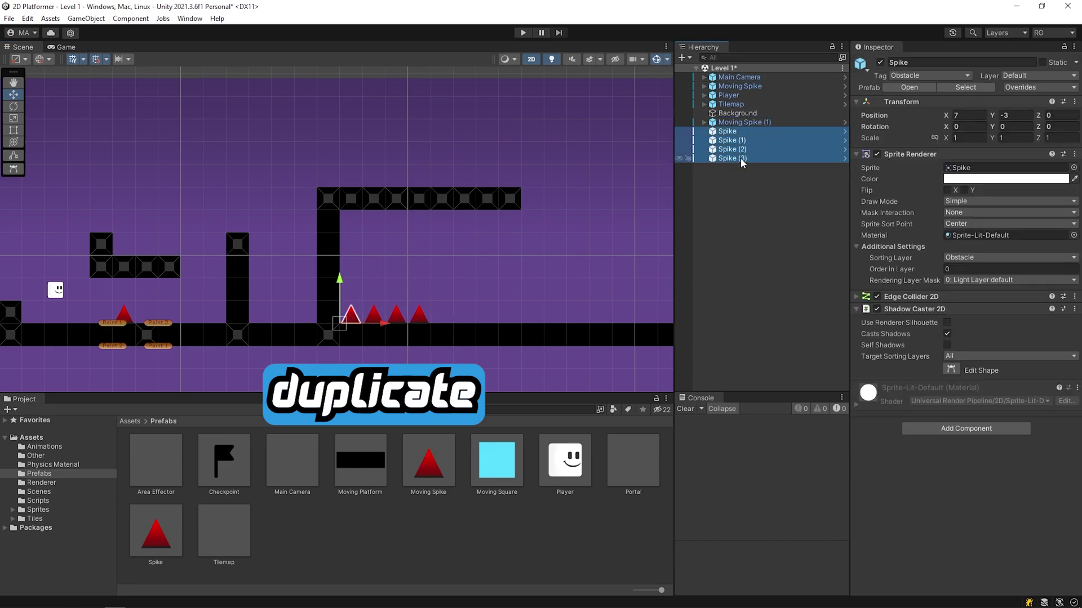
pyautogui.hotkey('ctrl', 'd')
pyautogui.moveTo(389, 323); pyautogui.dragTo(479, 323)
# Step: Duplicate the eight floor spikes and place the copies after them to make a row of sixteen
pyautogui.scroll(-1, 480, 323)
pyautogui.scroll(-1, 487, 334)
pyautogui.moveTo(488, 333); pyautogui.dragTo(392, 332, button='middle')
pyautogui.keyDown('shift'); pyautogui.click(732, 131); pyautogui.keyUp('shift')
pyautogui.hotkey('ctrl', 'd')
pyautogui.moveTo(366, 327); pyautogui.dragTo(537, 322)
# Step: Duplicate the last two spikes of the row and place the copies in the remaining gap before the far wall
pyautogui.click(733, 267)
pyautogui.click(734, 257)
pyautogui.scroll(2, 560, 317)
pyautogui.moveTo(559, 316); pyautogui.dragTo(462, 324, button='middle')
pyautogui.click(462, 324)
pyautogui.keyDown('shift'); pyautogui.click(485, 325); pyautogui.keyUp('shift')
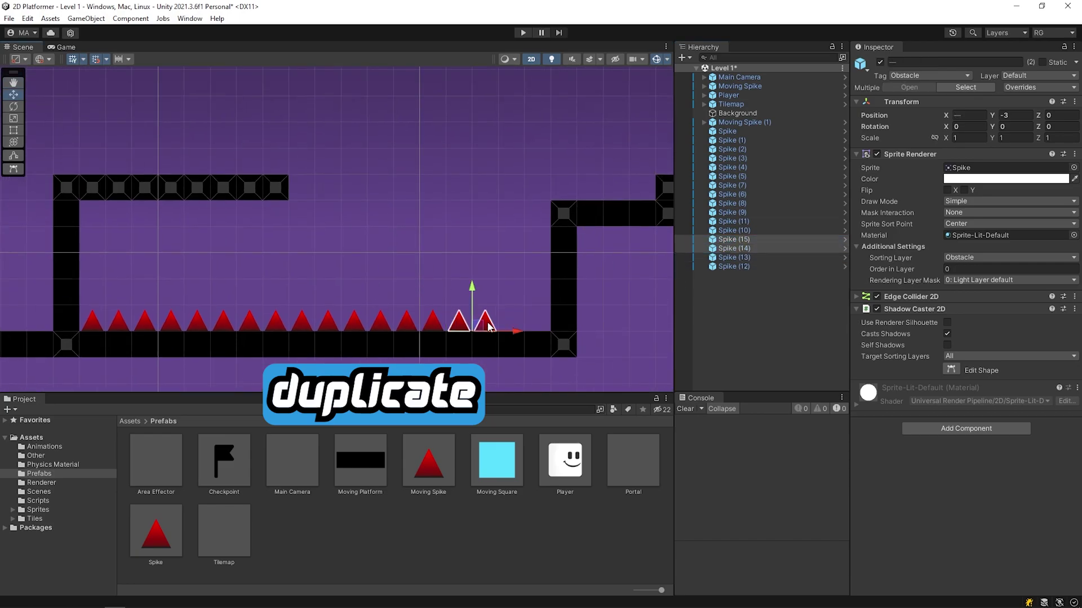
pyautogui.hotkey('ctrl', 'd')
pyautogui.moveTo(497, 331); pyautogui.dragTo(549, 330)
# Step: Duplicate the row's first spike, move the copy to X 3, Y -3, and set its Z rotation to -90
pyautogui.scroll(-1, 549, 330)
pyautogui.moveTo(138, 322); pyautogui.dragTo(238, 358, button='middle')
pyautogui.scroll(3, 238, 358)
pyautogui.click(335, 323)
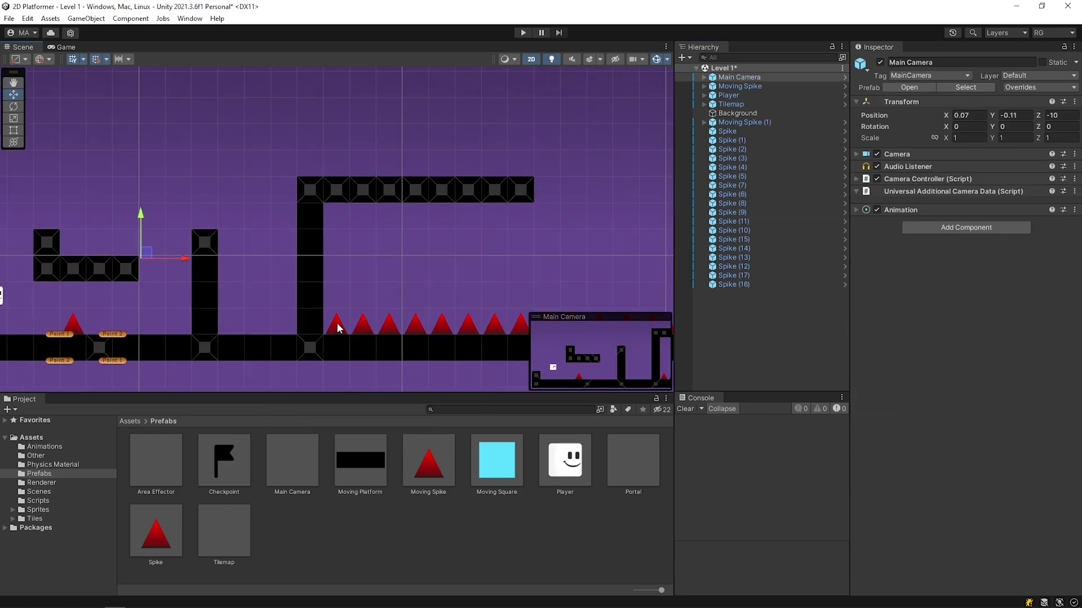
pyautogui.click(336, 323)
pyautogui.click(336, 324)
pyautogui.hotkey('ctrl', 'd')
pyautogui.moveTo(370, 334); pyautogui.dragTo(265, 336)
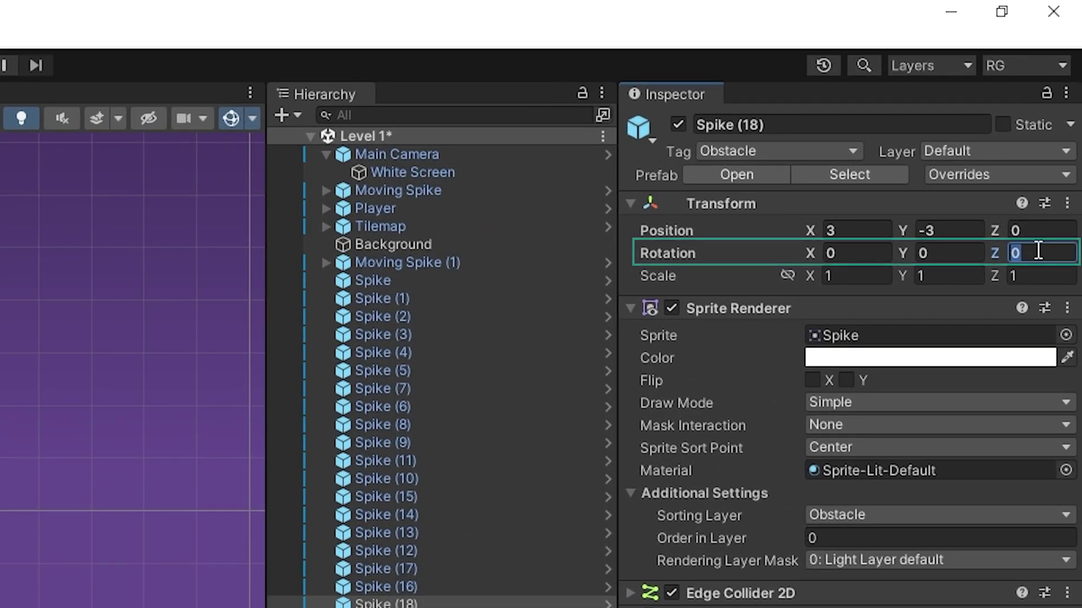
pyautogui.write('-9')
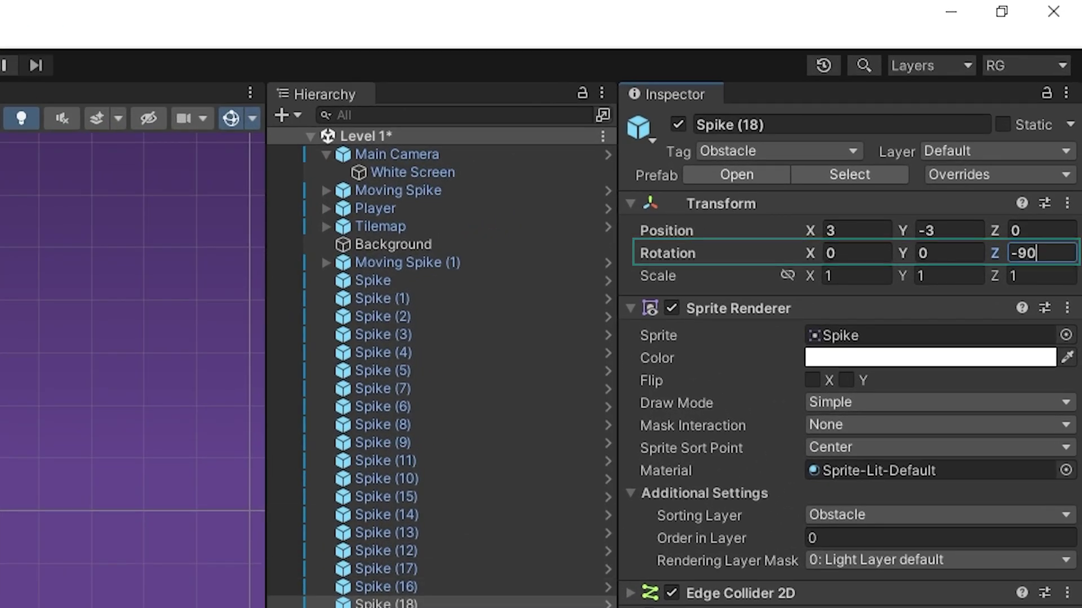
# Step: Move the -90° spike against the pillar's side near the floor and duplicate it to place another near the pillar's top
pyautogui.moveTo(59, 355); pyautogui.dragTo(59, 324)
pyautogui.scroll(3, 229, 267)
pyautogui.moveTo(209, 306); pyautogui.dragTo(206, 283, button='middle')
pyautogui.hotkey('ctrl', 'd')
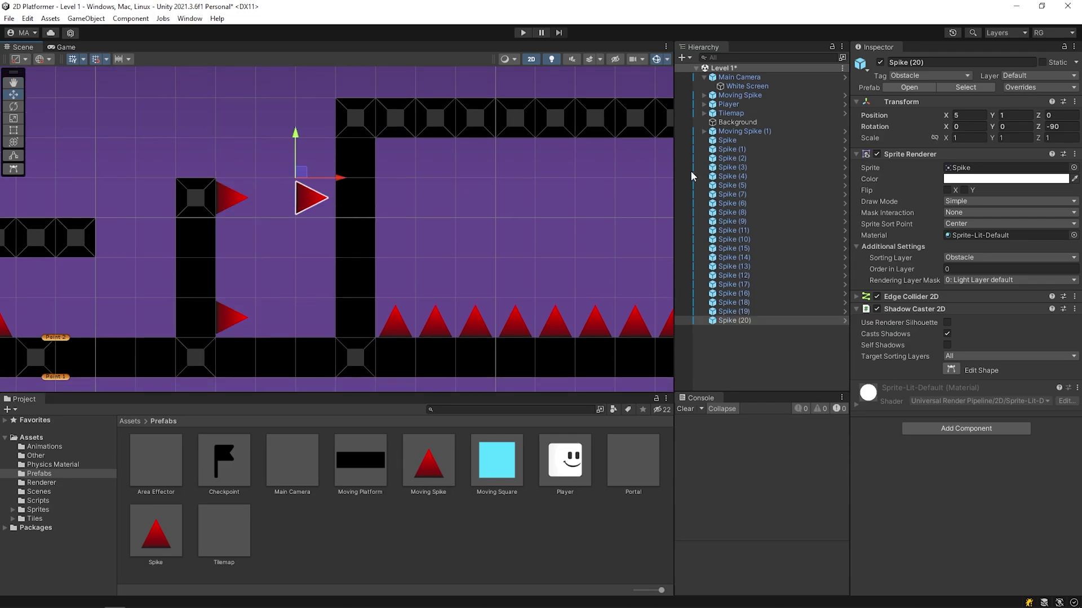
# Step: Set the newest spike copy's Z rotation to 90 and move it to X 6, Y -1.5 against the opposite wall
pyautogui.click(1054, 128)
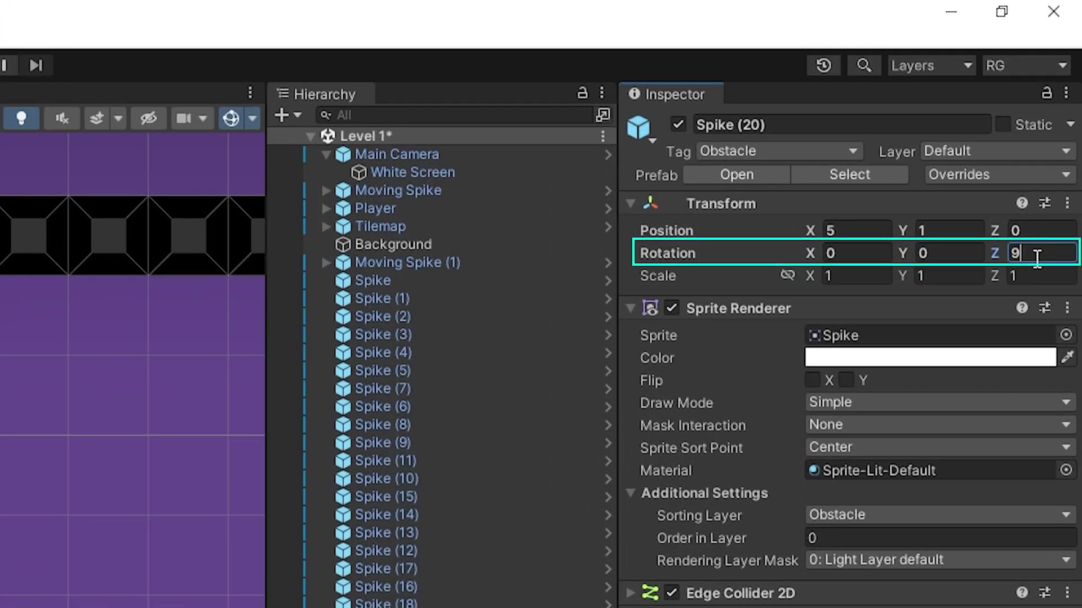
pyautogui.press('Return')
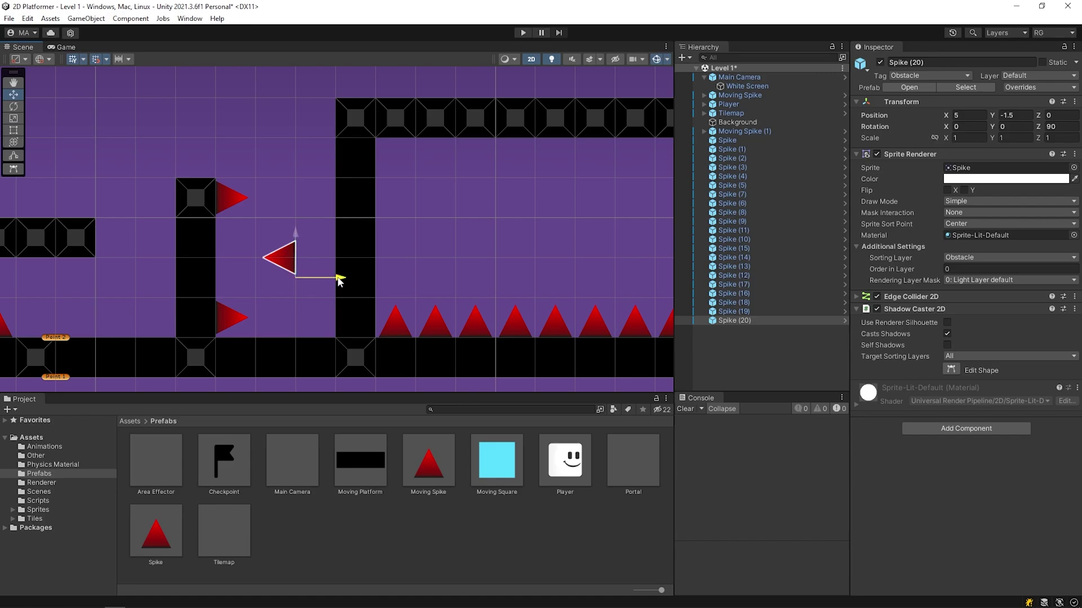
pyautogui.scroll(-3, 361, 278)
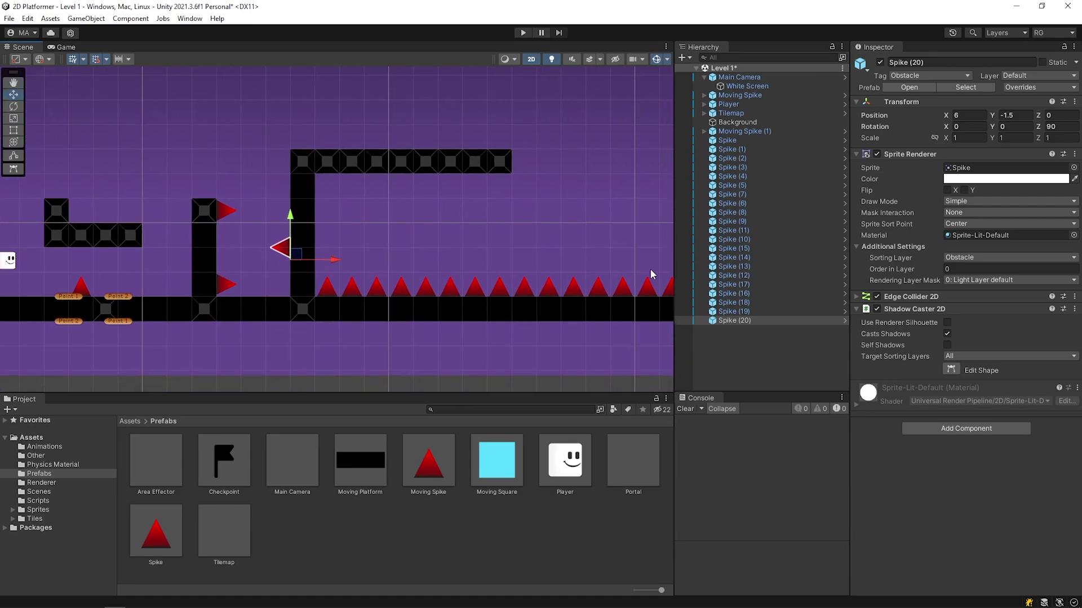
# Step: Create an empty object at the scene's root and name it Spikes
pyautogui.click(743, 341)
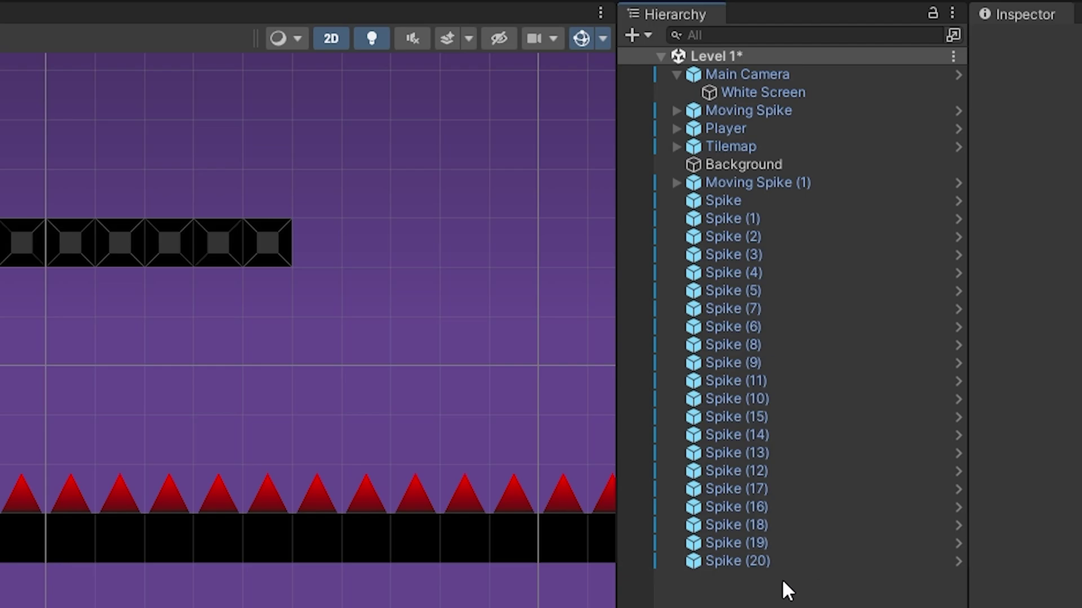
pyautogui.rightClick(754, 602)
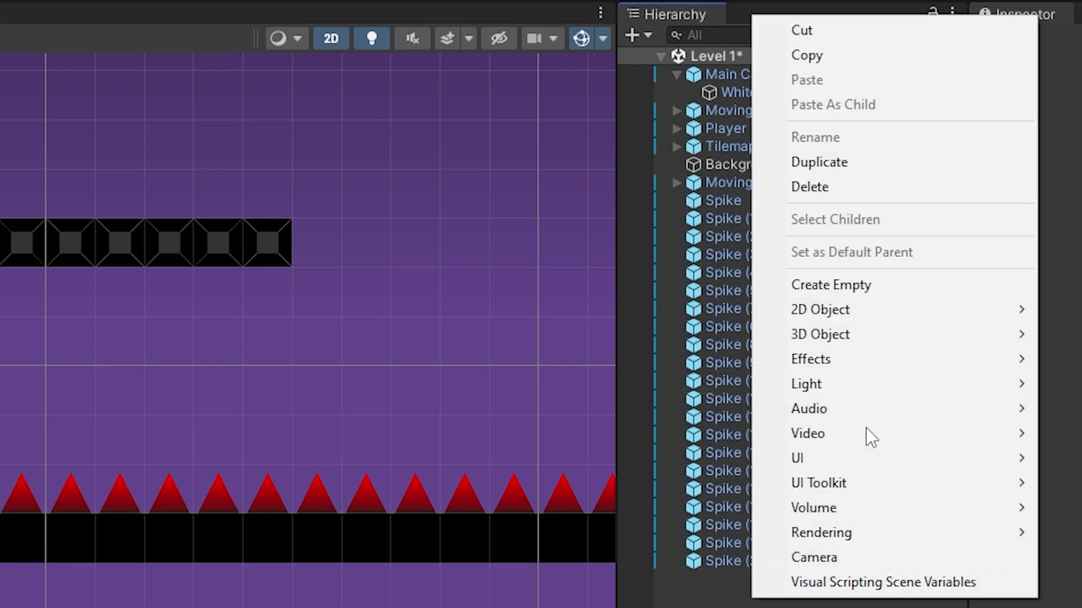
pyautogui.click(937, 287)
pyautogui.write('Spikes')
pyautogui.press('Return')
# Step: Make all static spikes and both Moving Spikes children of the Spikes object, and collapse the group
pyautogui.click(755, 202)
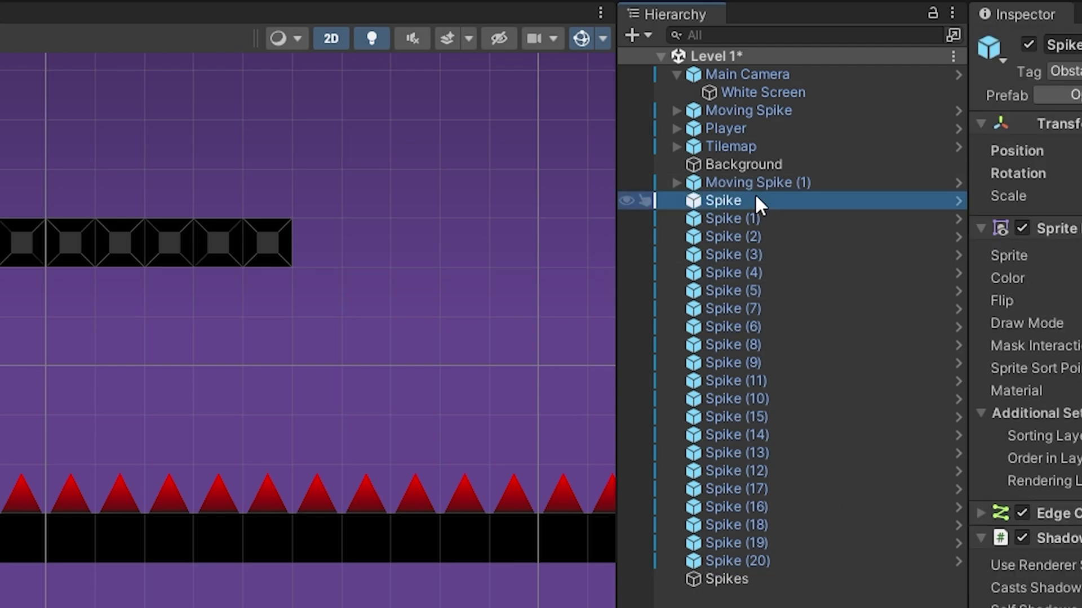
pyautogui.click(677, 74)
pyautogui.keyDown('shift'); pyautogui.click(755, 544); pyautogui.keyUp('shift')
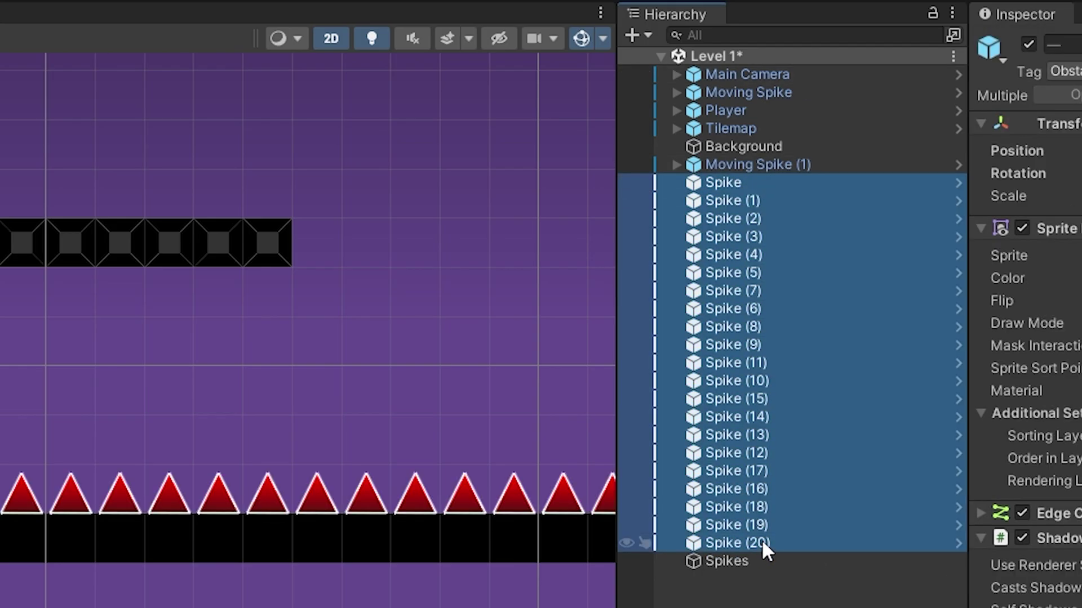
pyautogui.keyDown('ctrl'); pyautogui.click(789, 164); pyautogui.keyUp('ctrl')
pyautogui.keyDown('ctrl'); pyautogui.click(788, 93); pyautogui.keyUp('ctrl')
pyautogui.moveTo(789, 95); pyautogui.dragTo(755, 562)
pyautogui.click(676, 146)
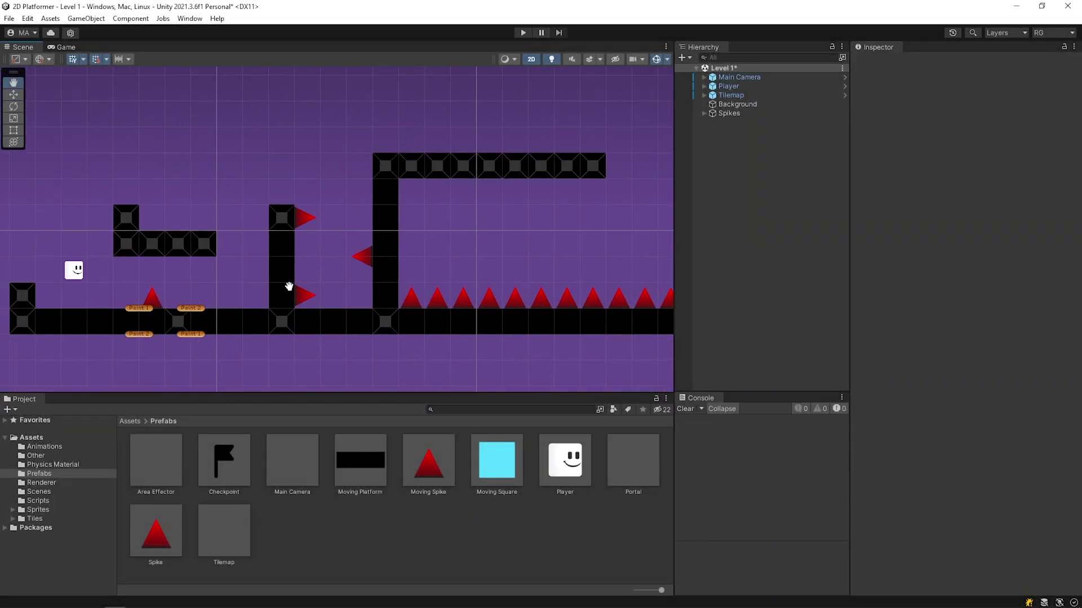
# Step: Add an Area Effector from the prefabs and place it on the floor beside the pillar, on the side without spikes
pyautogui.moveTo(288, 287); pyautogui.dragTo(307, 285, button='middle')
pyautogui.scroll(3, 278, 308)
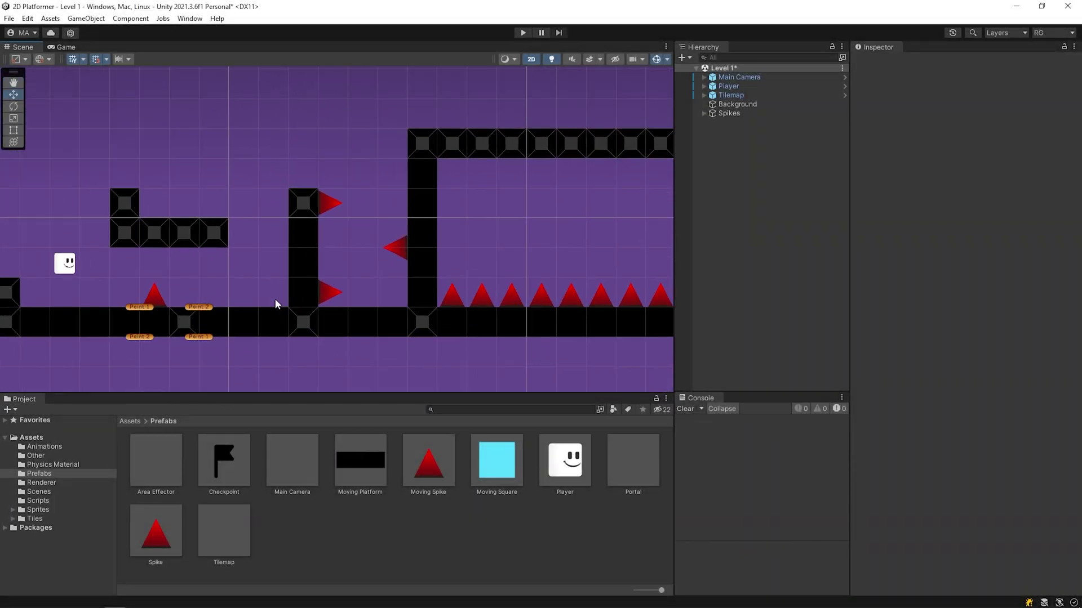
pyautogui.moveTo(159, 469); pyautogui.dragTo(310, 293)
pyautogui.click(703, 86)
pyautogui.click(738, 96)
pyautogui.click(738, 87)
pyautogui.scroll(2, 276, 257)
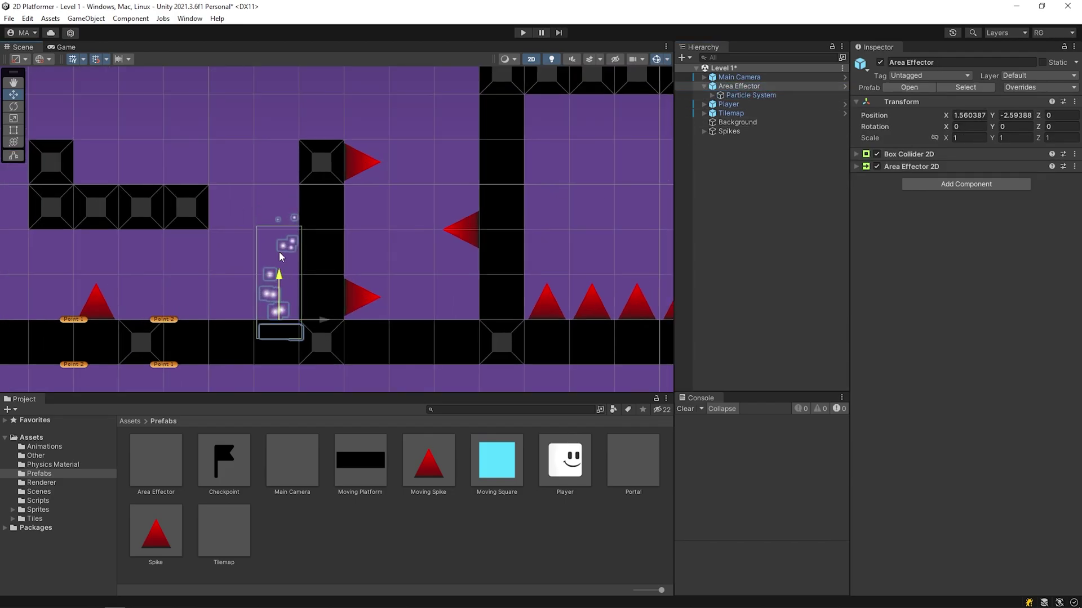
pyautogui.keyDown('ctrl'); pyautogui.moveTo(278, 259); pyautogui.dragTo(256, 192); pyautogui.keyUp('ctrl')
# Step: Duplicate the Area Effector and move the copy to X -0.5, Y 0.25 over the end of the L-shaped platform
pyautogui.hotkey('ctrl', 'd')
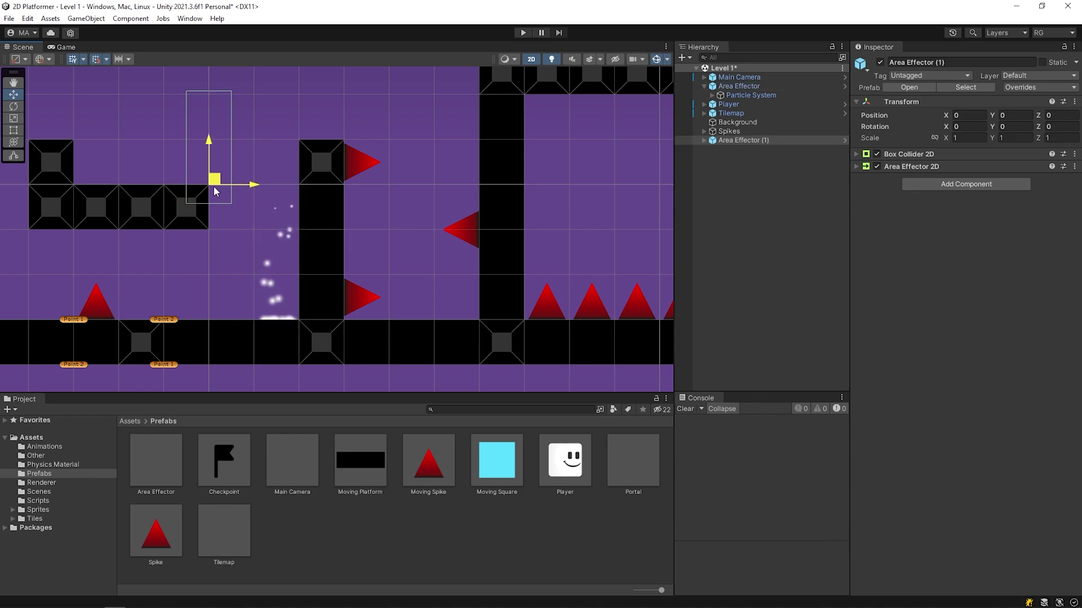
pyautogui.click(703, 139)
pyautogui.click(749, 149)
pyautogui.click(737, 141)
pyautogui.keyDown('ctrl'); pyautogui.moveTo(187, 141); pyautogui.dragTo(187, 130); pyautogui.keyUp('ctrl')
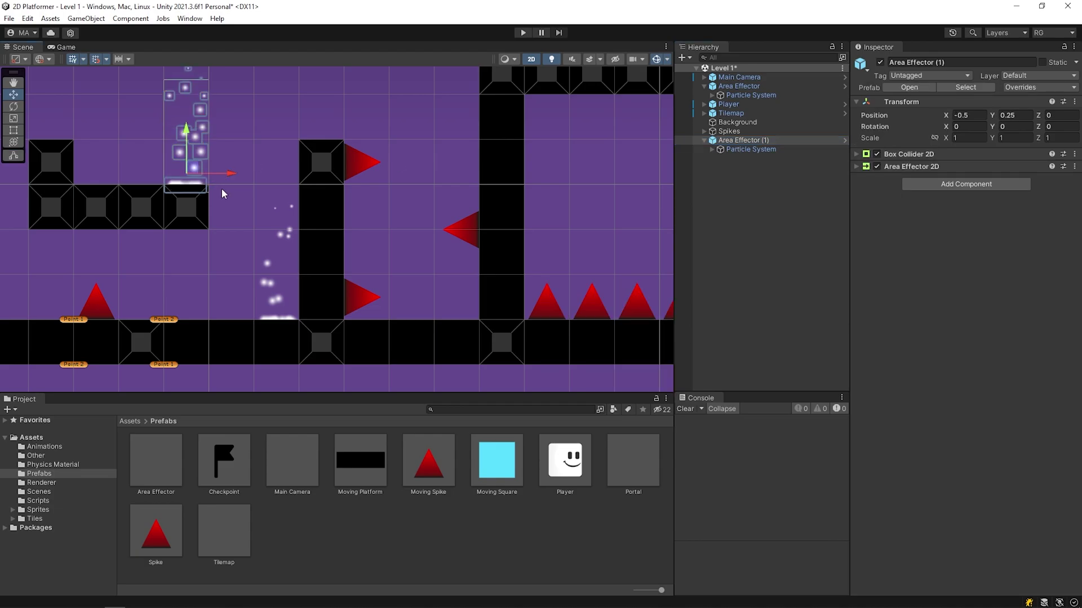
# Step: Playtest the level, moving the player over the spikes and using both area effectors to reach the pillar's top
pyautogui.click(522, 33)
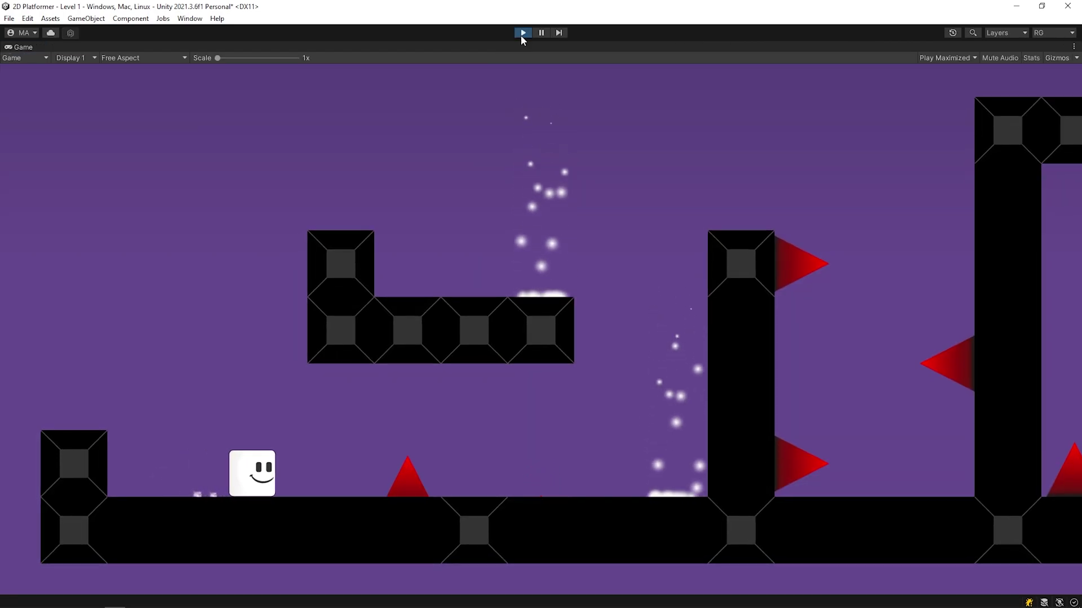
pyautogui.press('d')
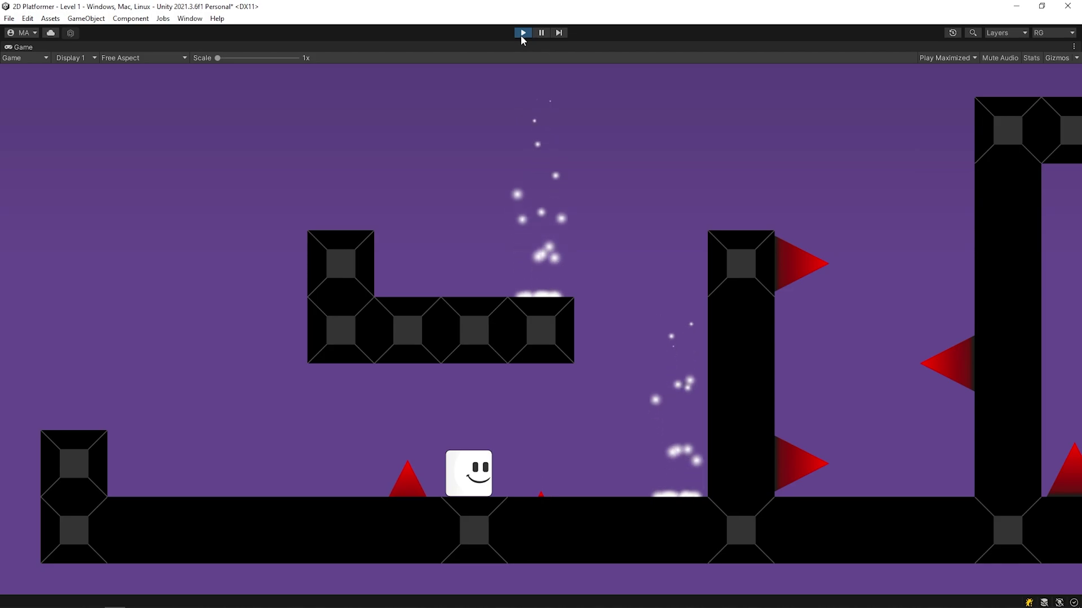
pyautogui.press('d')
pyautogui.press('a')
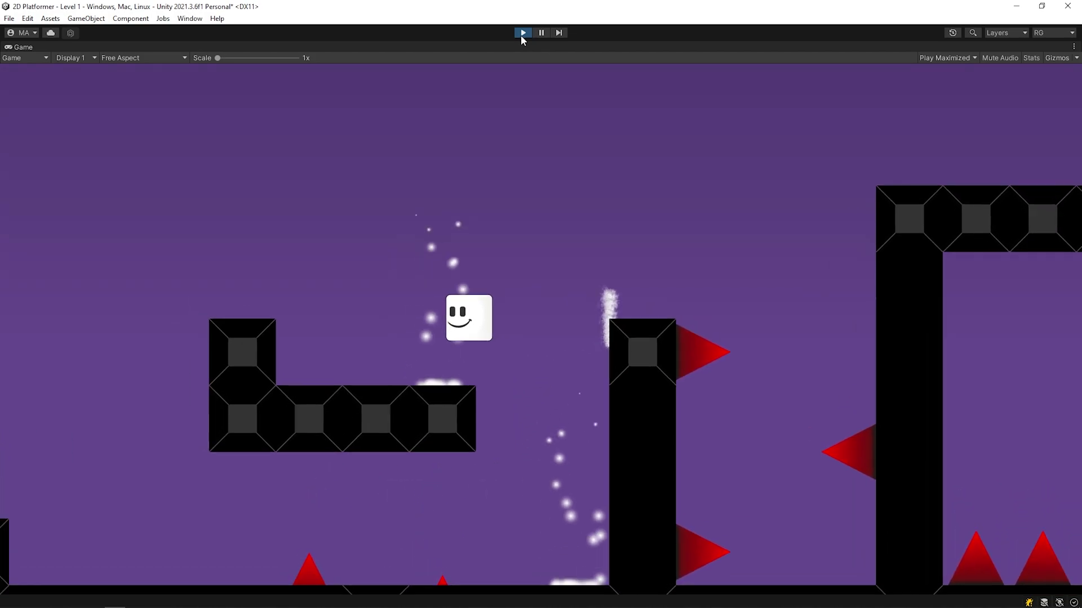
pyautogui.press('Right')
pyautogui.press('space')
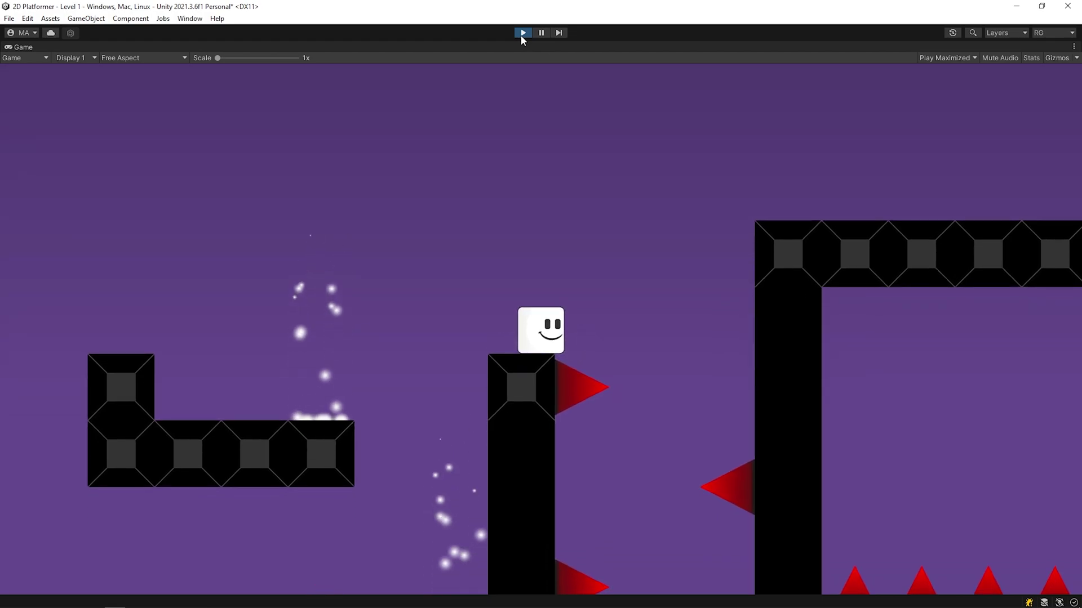
pyautogui.press('Right')
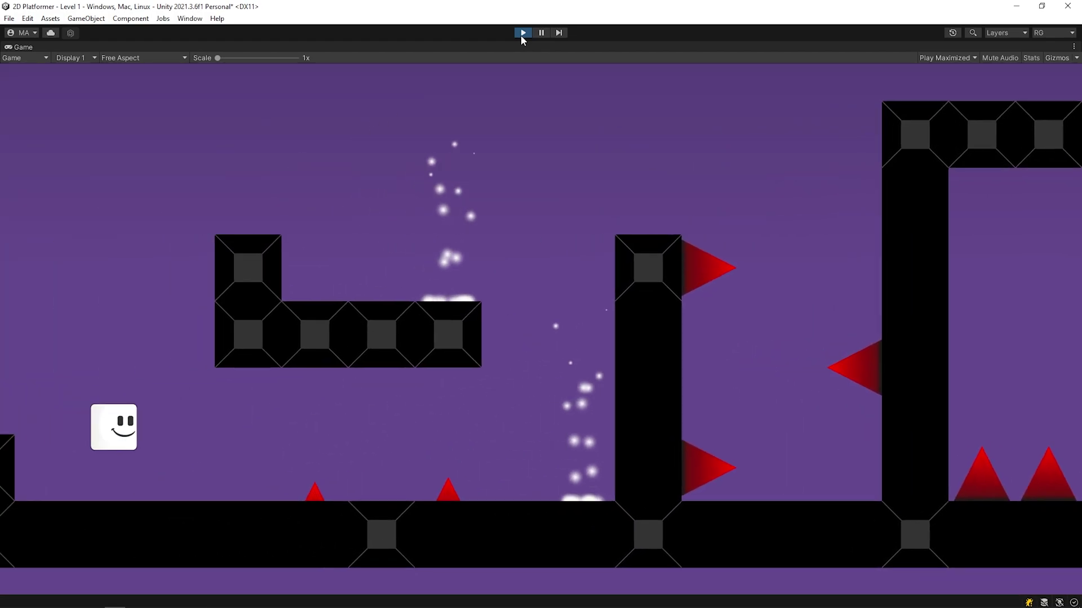
# Step: Retry the route, dropping the player from the pillar past the side spikes to the floor, and end the playtest
pyautogui.press('Right')
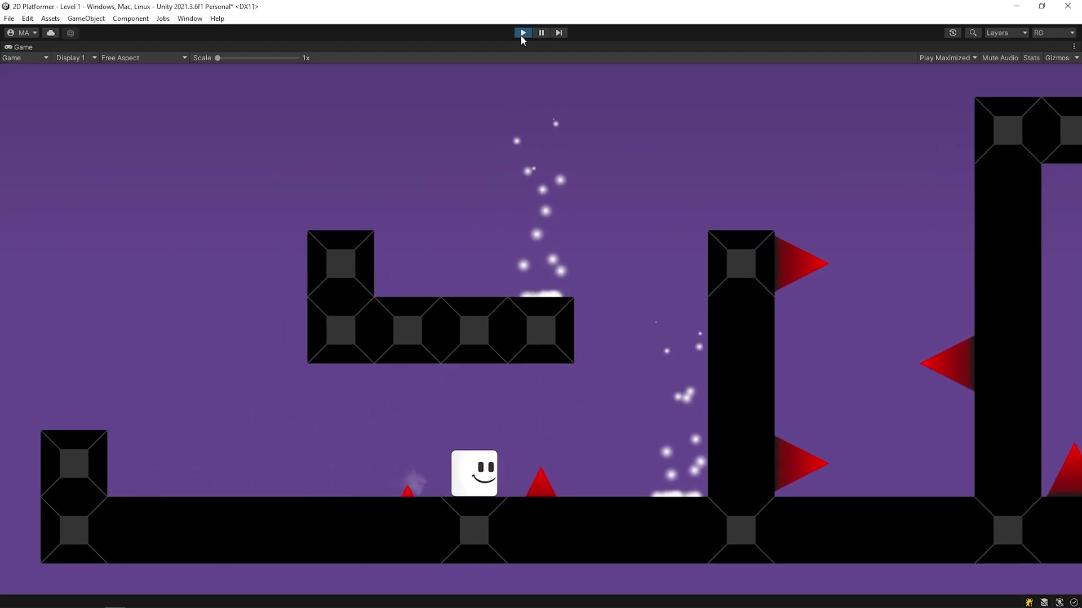
pyautogui.press('Right')
pyautogui.press('Up')
pyautogui.press('Left')
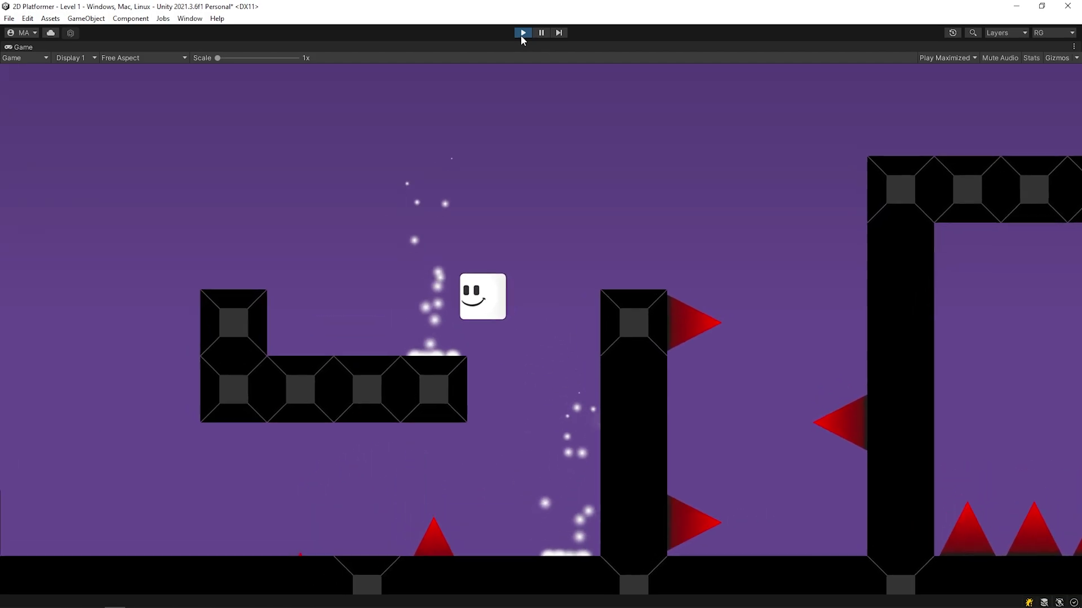
pyautogui.press('Right')
pyautogui.press('Up')
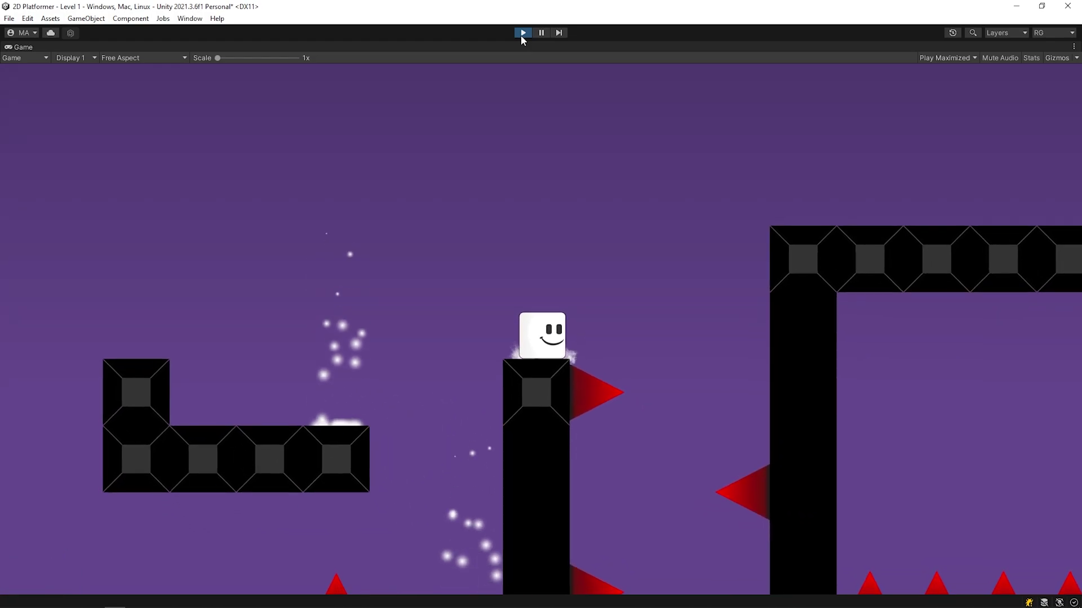
pyautogui.press('Right')
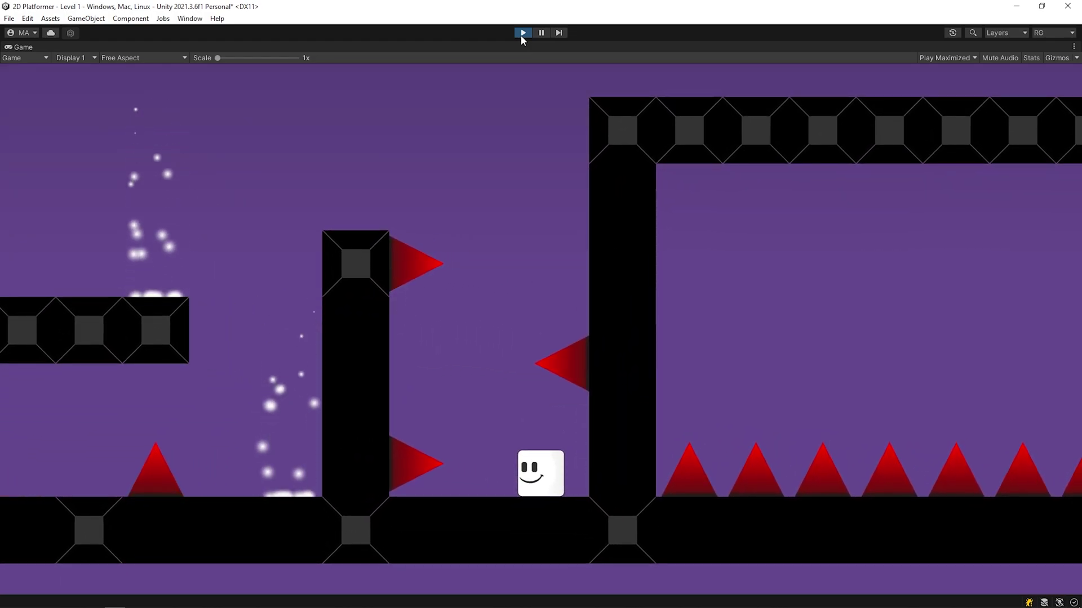
pyautogui.click(521, 35)
# Step: Add a Portal prefab with Portal A at X 4.5, Y -2.5 in the spiked gap and Portal B above the high platform's near corner
pyautogui.moveTo(631, 480); pyautogui.dragTo(723, 260)
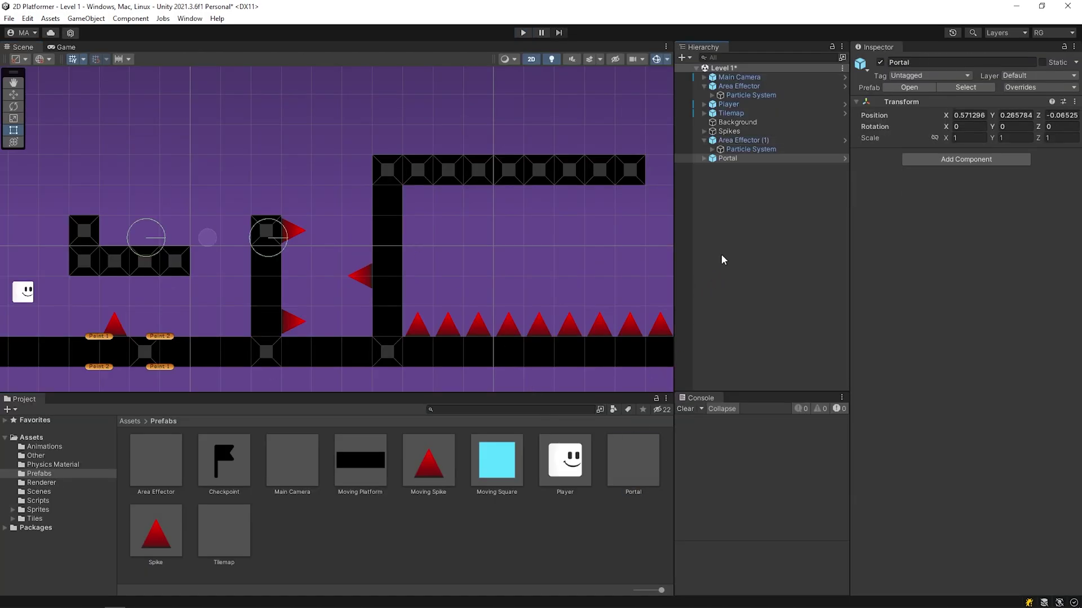
pyautogui.click(704, 140)
pyautogui.click(727, 159)
pyautogui.press('w')
pyautogui.moveTo(155, 239); pyautogui.dragTo(354, 312)
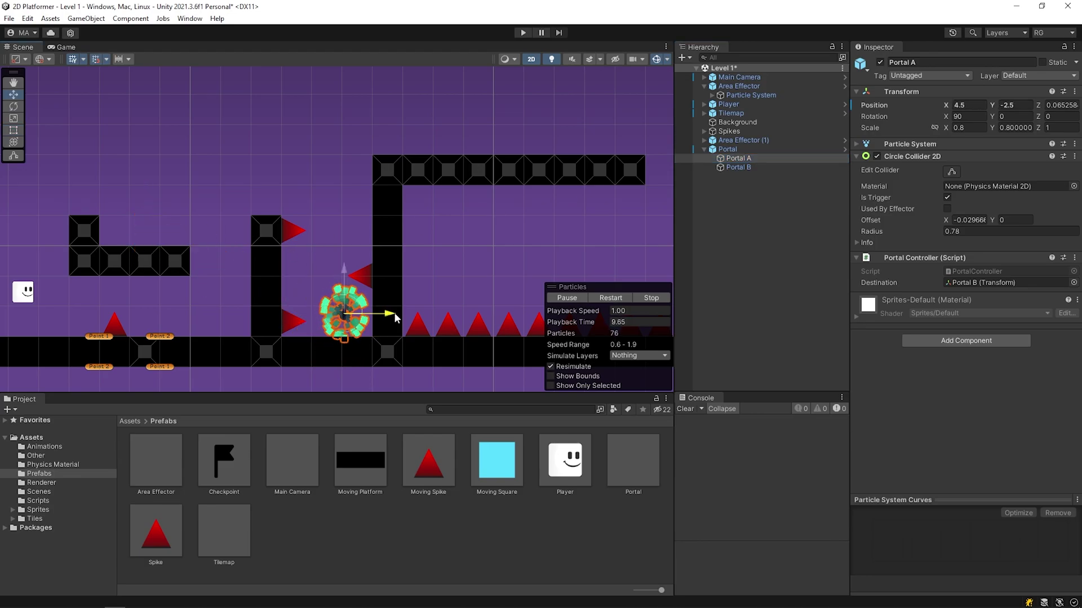
pyautogui.click(752, 167)
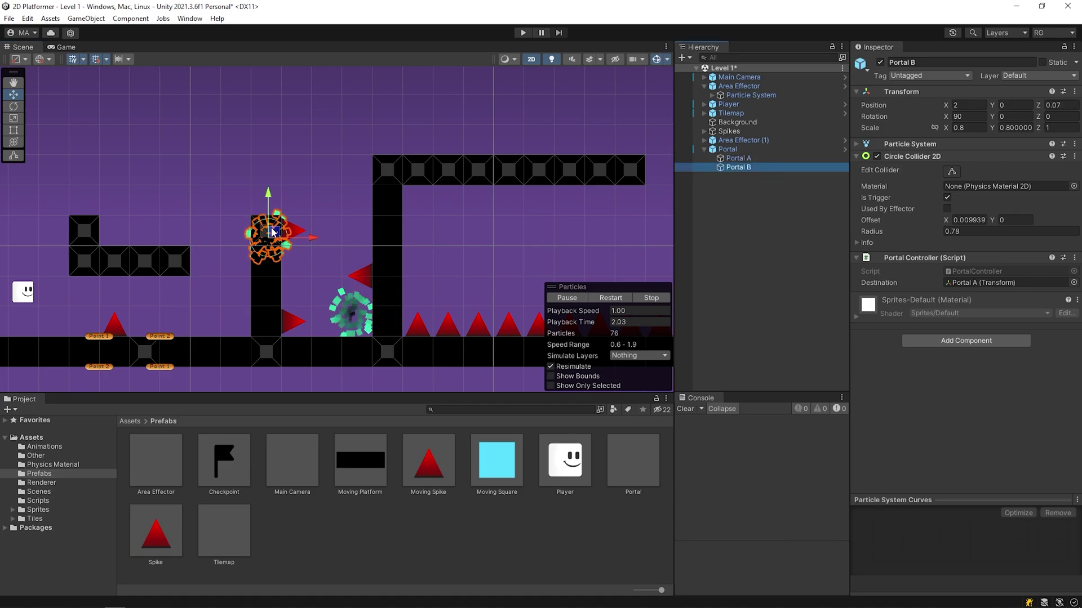
pyautogui.moveTo(272, 232); pyautogui.dragTo(399, 101)
# Step: Playtest the level again, taking the player through Portal A onto the high platform, and end the playtest
pyautogui.click(523, 32)
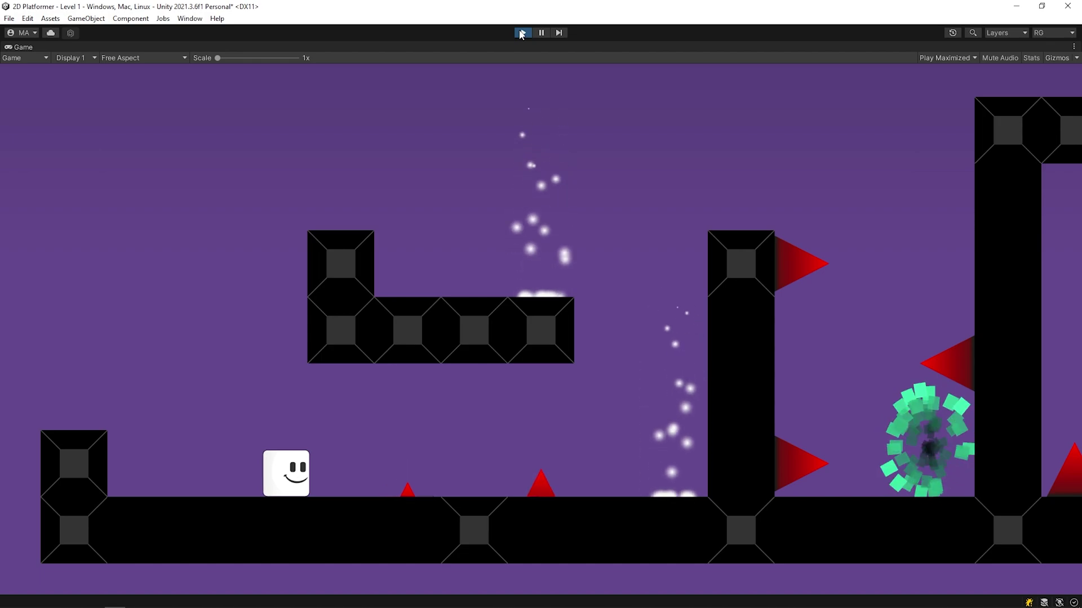
pyautogui.press('Right')
pyautogui.press('Right')
pyautogui.press('space')
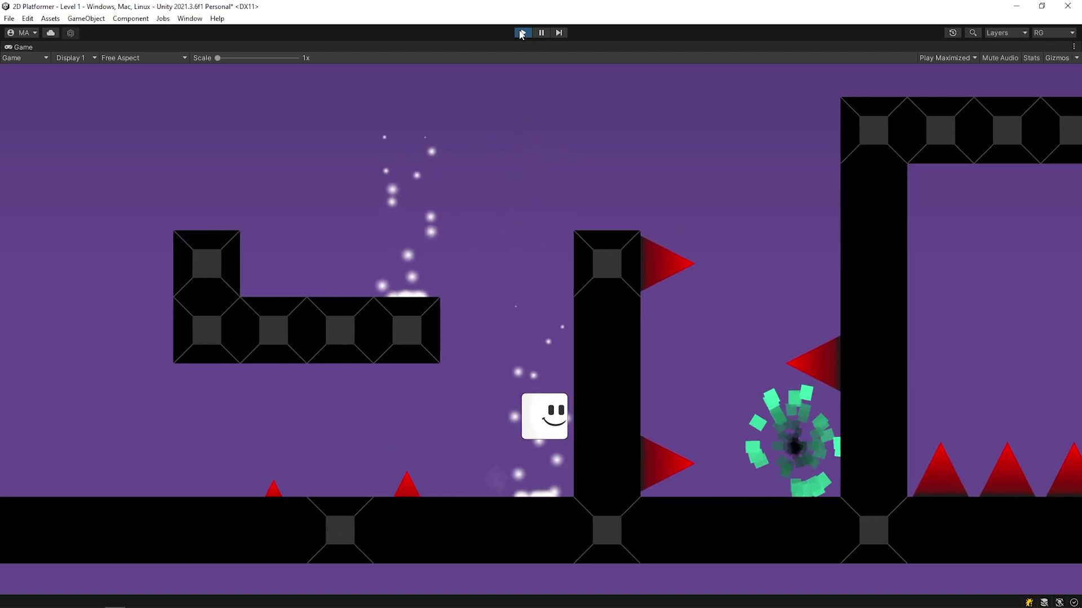
pyautogui.press('Left')
pyautogui.press('Right')
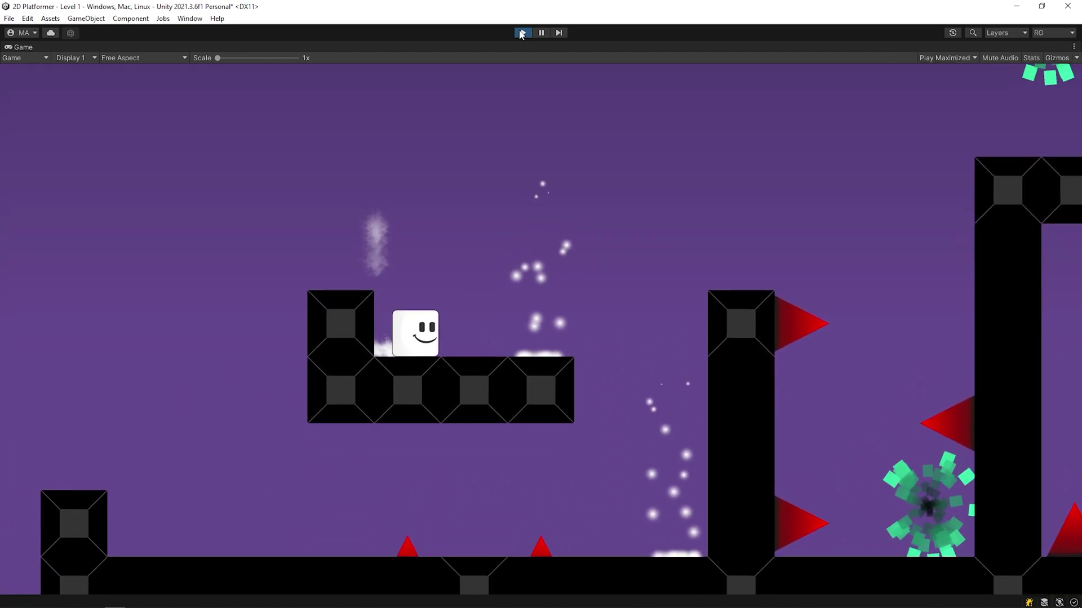
pyautogui.press('space')
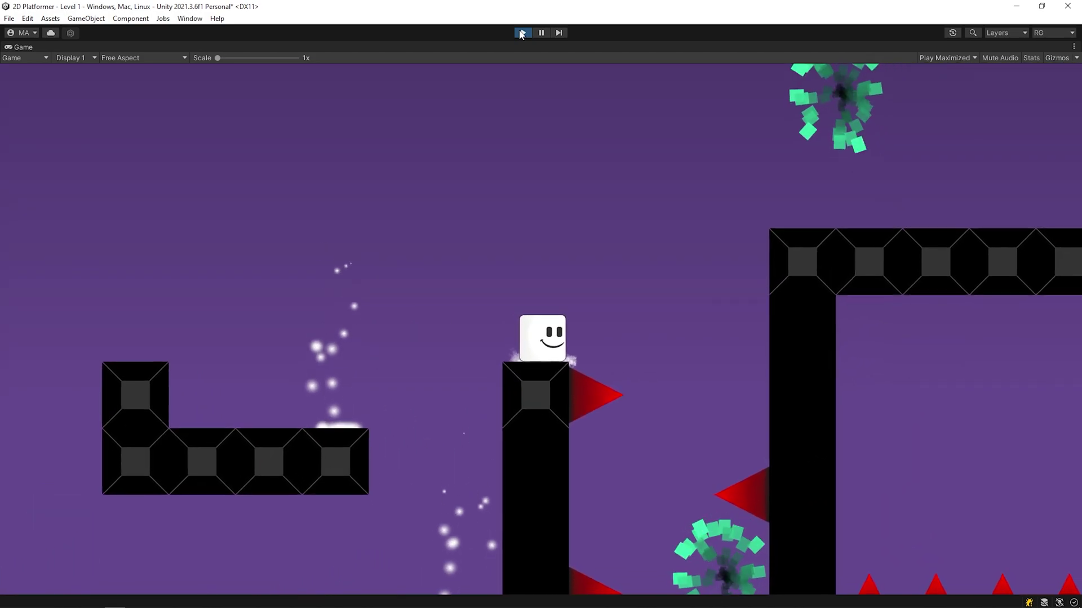
pyautogui.press('Right')
pyautogui.press('Left')
pyautogui.press('Right')
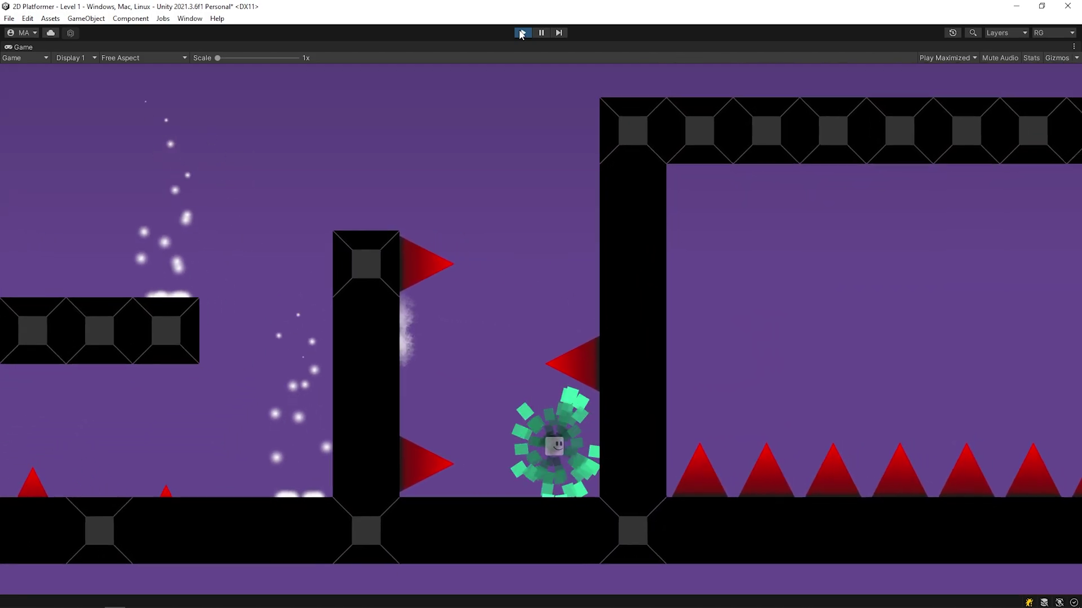
pyautogui.press('Right')
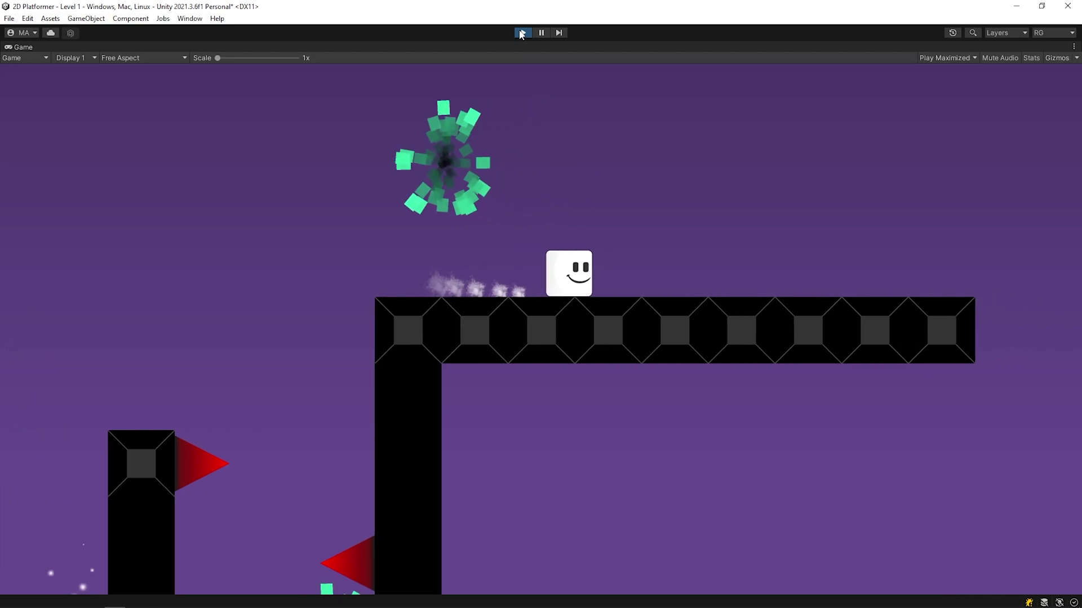
pyautogui.press('Right')
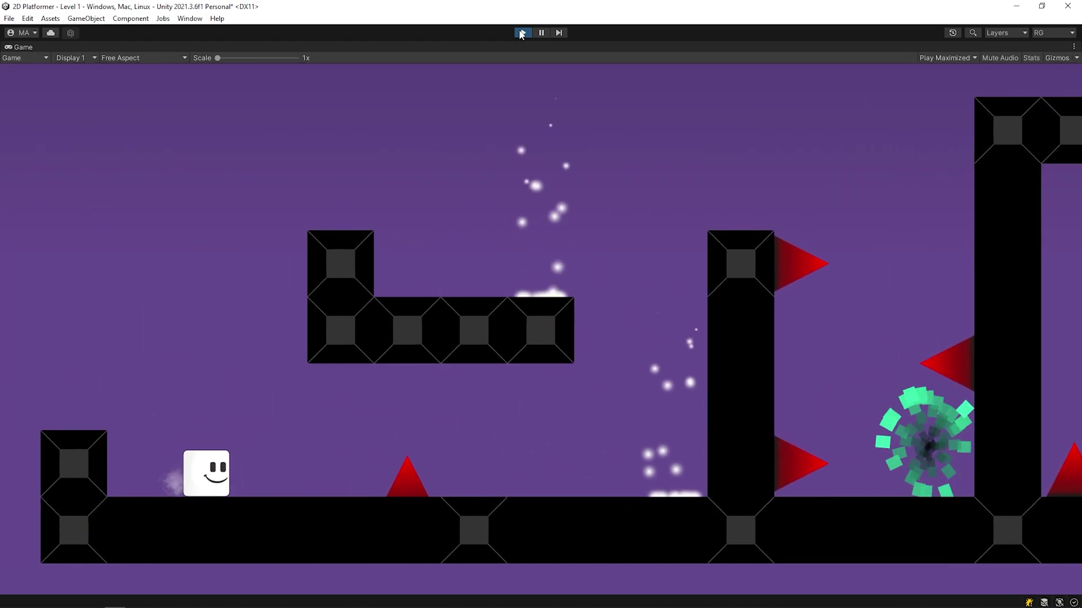
pyautogui.click(523, 33)
# Step: Add a Moving Square prefab on the high platform at X 9, Y 3 and place a duplicate at X 11, Y 3
pyautogui.moveTo(498, 462); pyautogui.dragTo(365, 180)
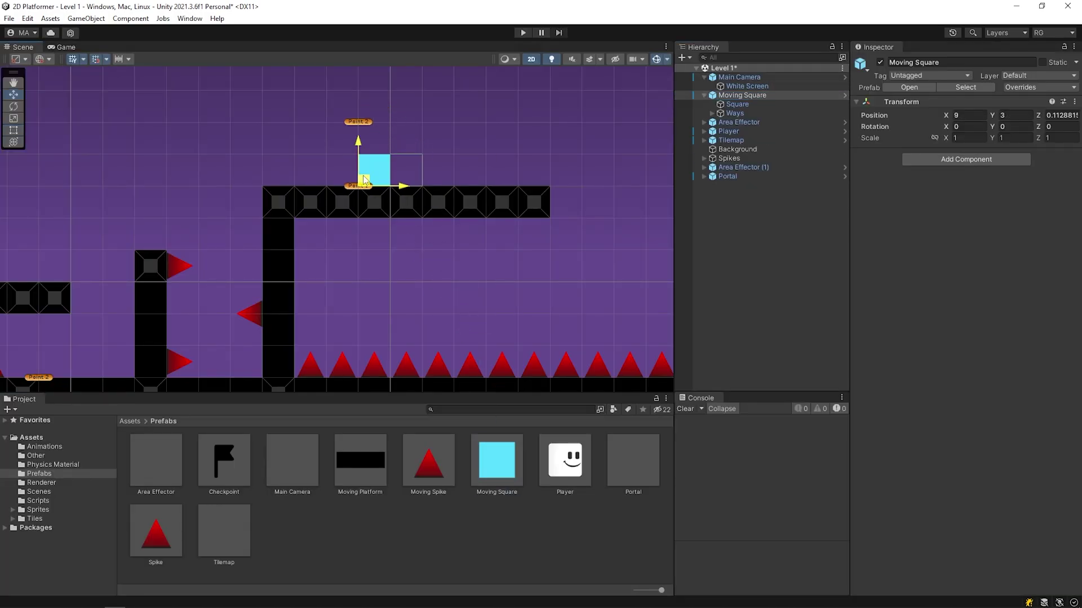
pyautogui.hotkey('ctrl', 'd')
pyautogui.moveTo(404, 187); pyautogui.dragTo(405, 189)
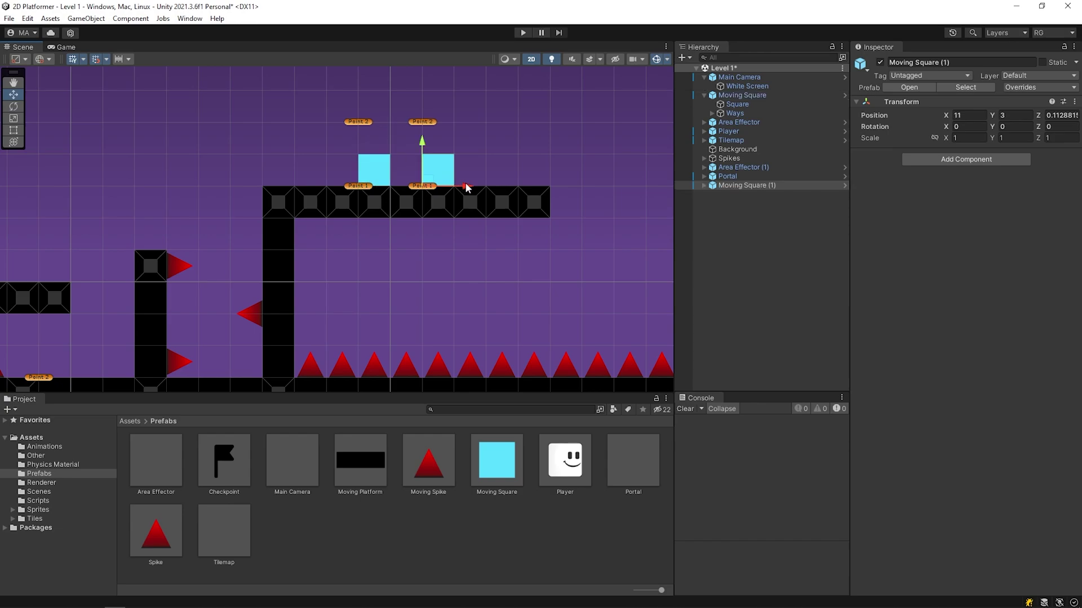
# Step: Swap the second moving square's way points, Point 1 to Y 2 and Point 2 to Y 0, and raise its Square to Y 2
pyautogui.scroll(2, 466, 187)
pyautogui.click(712, 203)
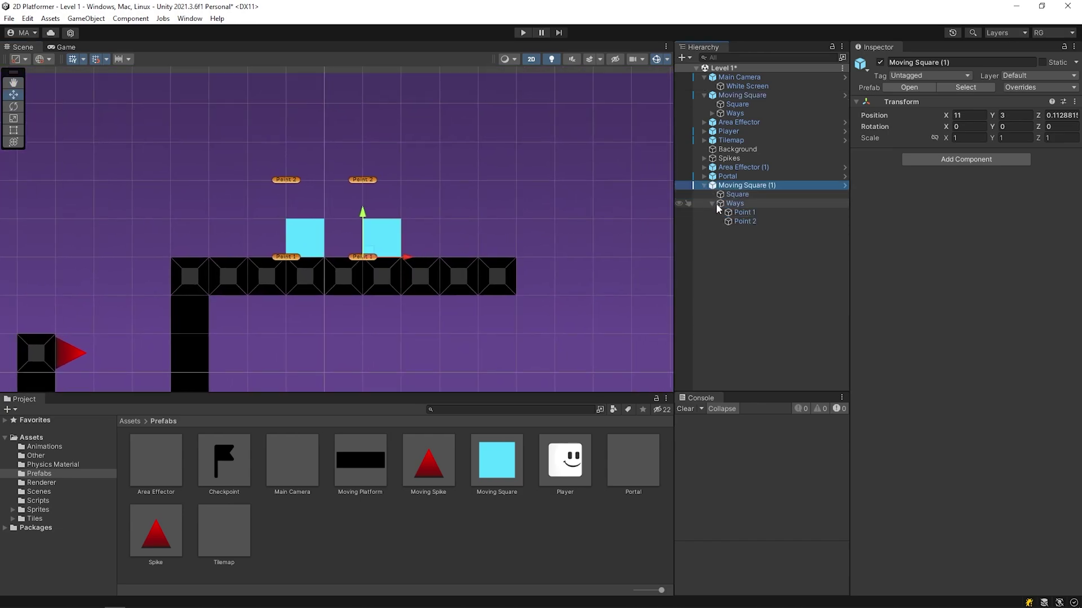
pyautogui.click(738, 212)
pyautogui.click(711, 222)
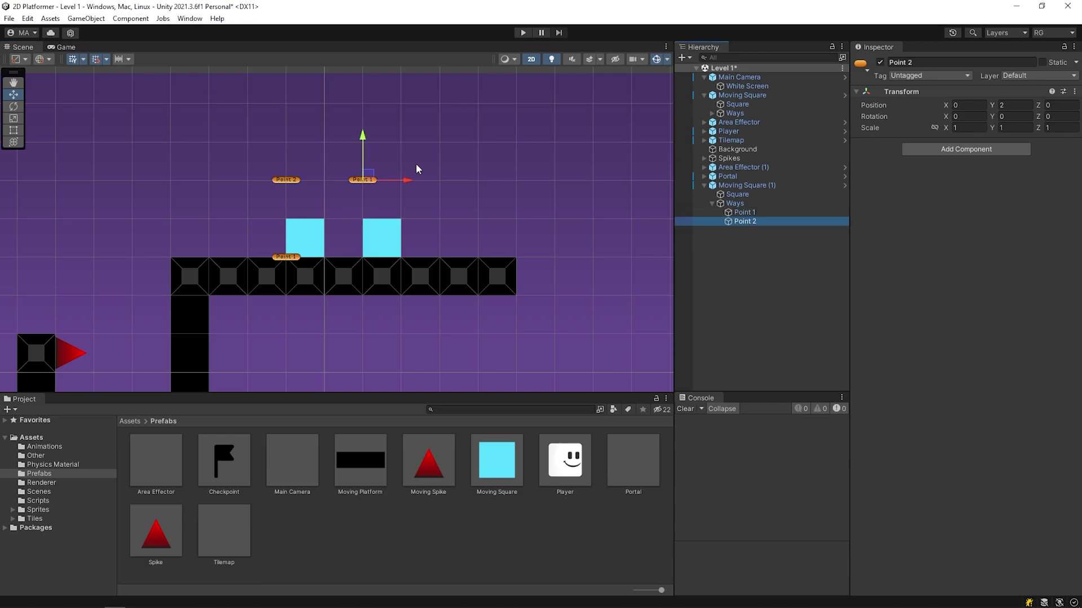
pyautogui.click(736, 196)
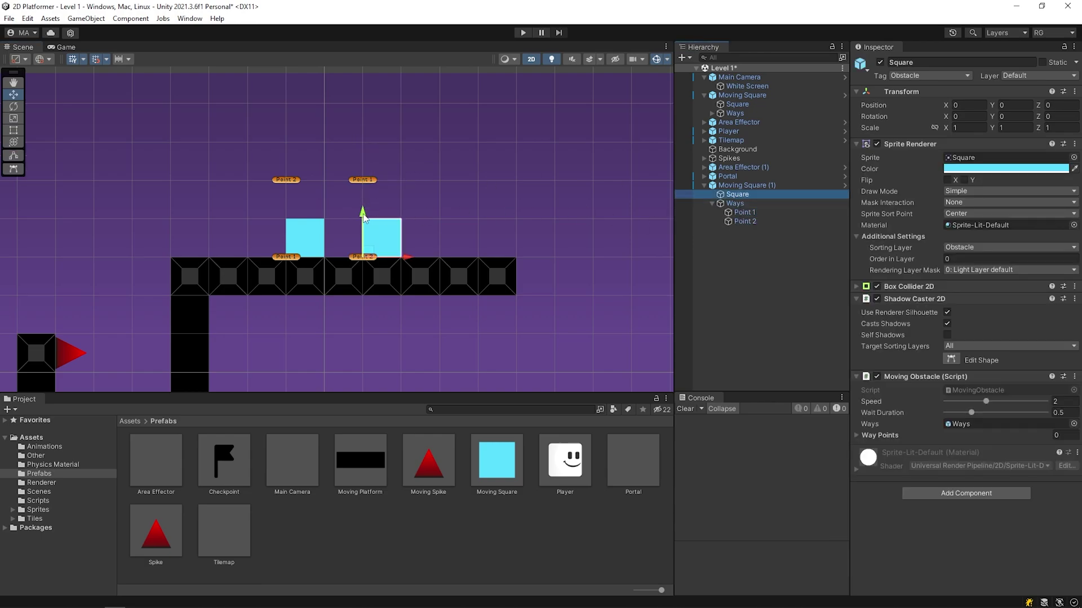
pyautogui.moveTo(363, 221); pyautogui.dragTo(364, 144)
# Step: Add a Moving Platform prefab over the spike pit beyond the high platform and set its Platform's X scale to 2
pyautogui.scroll(-6, 361, 163)
pyautogui.moveTo(343, 211); pyautogui.dragTo(374, 155, button='middle')
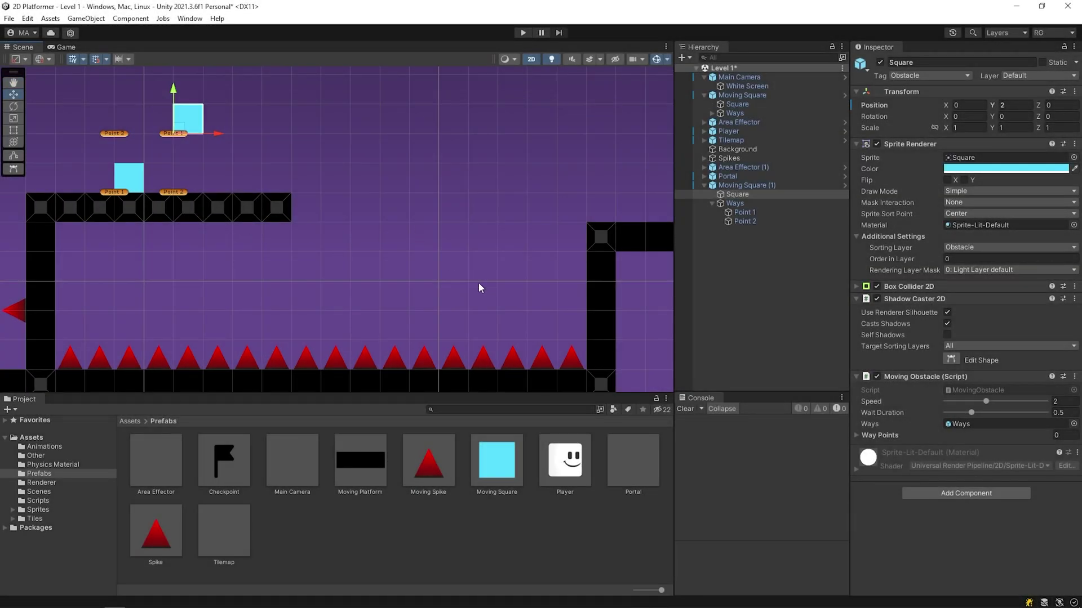
pyautogui.click(364, 463)
pyautogui.moveTo(363, 463); pyautogui.dragTo(359, 228)
pyautogui.click(704, 195)
pyautogui.click(704, 104)
pyautogui.click(704, 95)
pyautogui.click(744, 105)
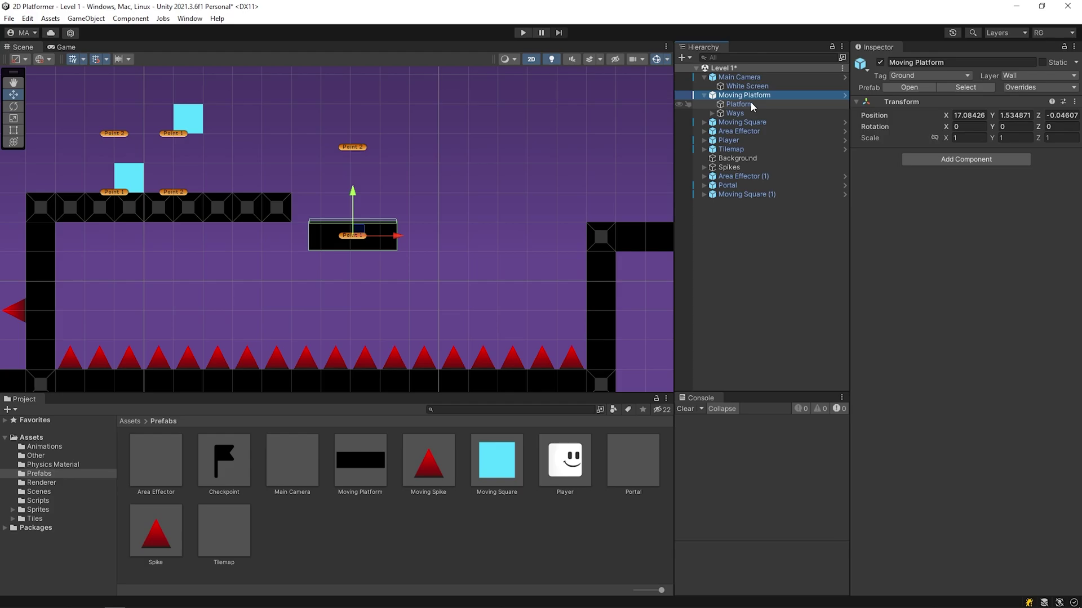
pyautogui.click(956, 105)
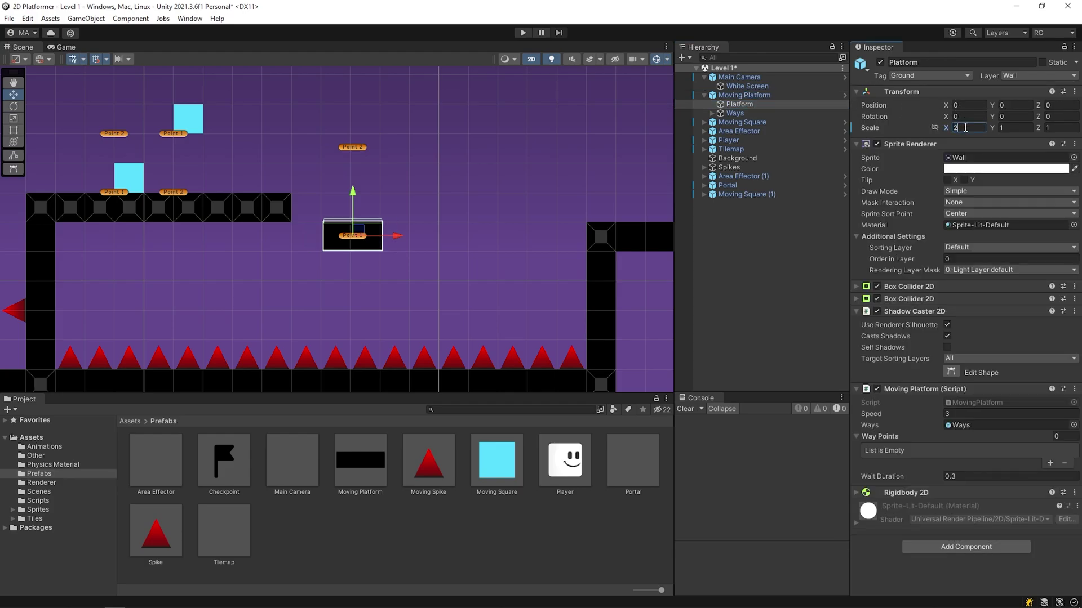
# Step: Move the Moving Platform to X 16 beside the high platform's end and shift its Point 2 to X 6, Y 0
pyautogui.moveTo(399, 236); pyautogui.dragTo(376, 238)
pyautogui.click(744, 95)
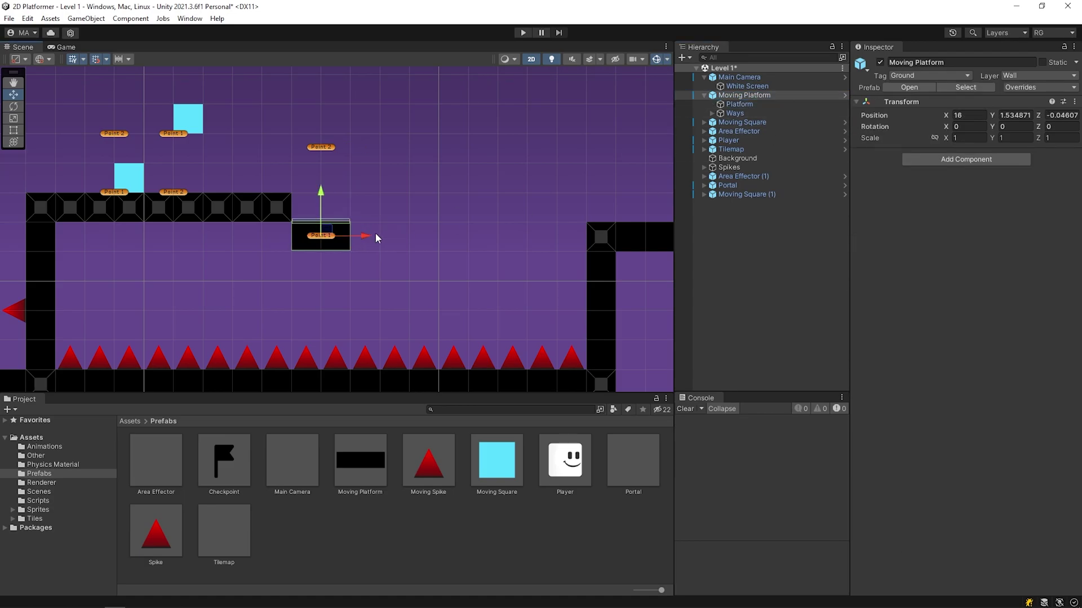
pyautogui.click(321, 148)
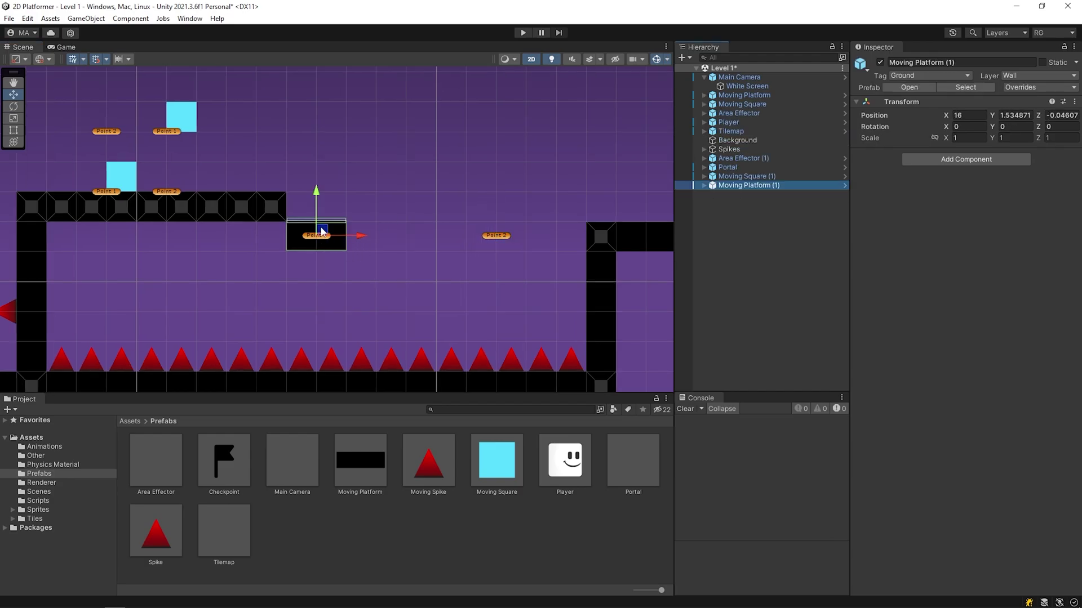
# Step: Place a duplicate of the Moving Platform against the far wall at X 24, Y -1.5 and set its Point 2 to X 0, Y 4
pyautogui.moveTo(322, 231); pyautogui.dragTo(551, 313)
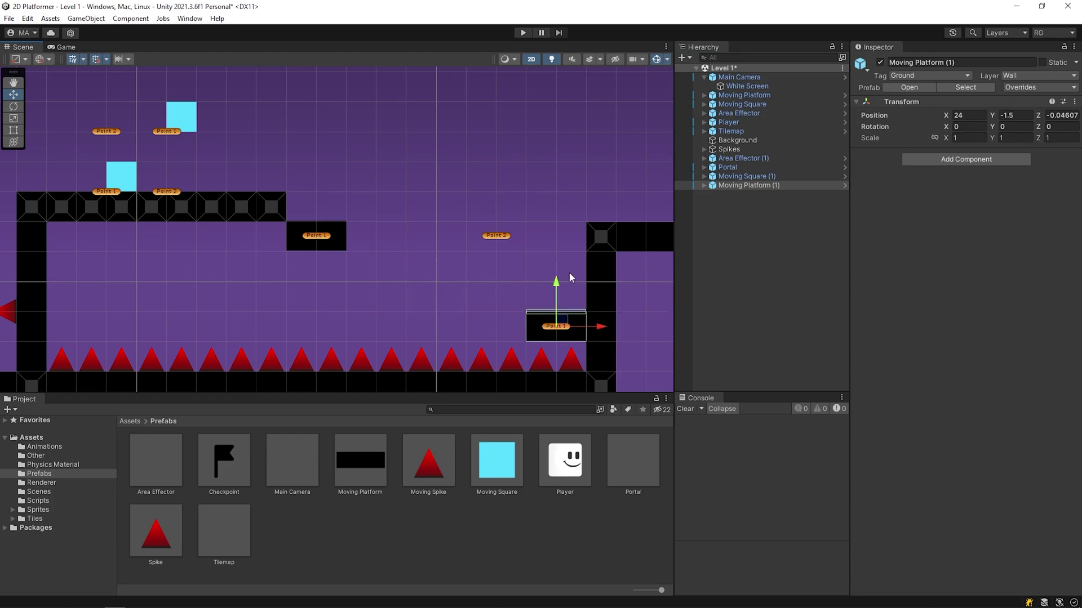
pyautogui.doubleClick(744, 222)
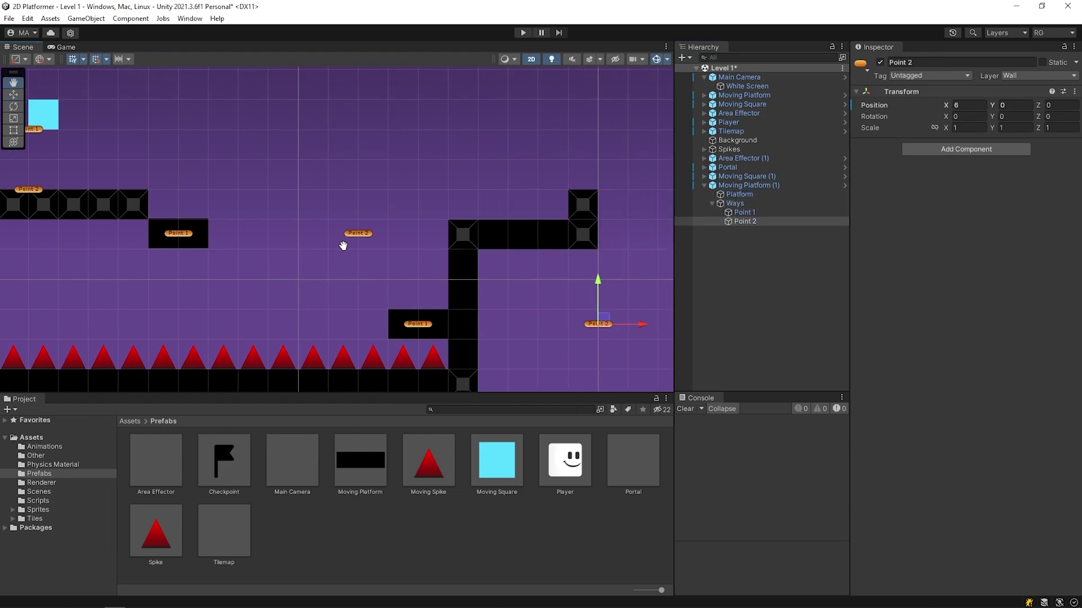
pyautogui.moveTo(386, 199); pyautogui.dragTo(390, 198)
# Step: Start a playtest and take the player over the floor spike and the pillar, then through Portal A onto the high platform
pyautogui.click(525, 32)
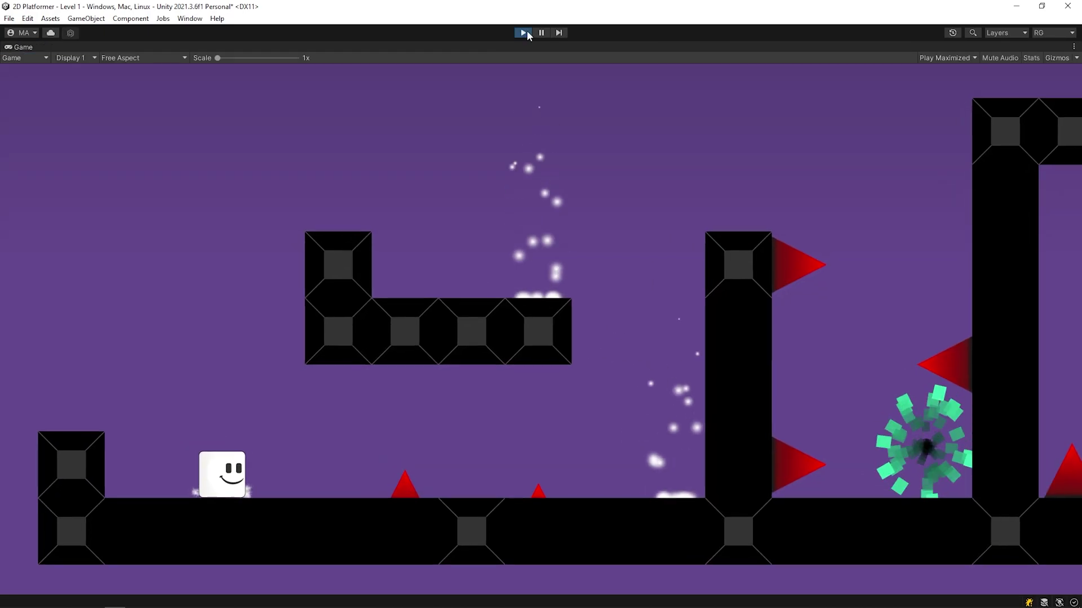
pyautogui.press('d')
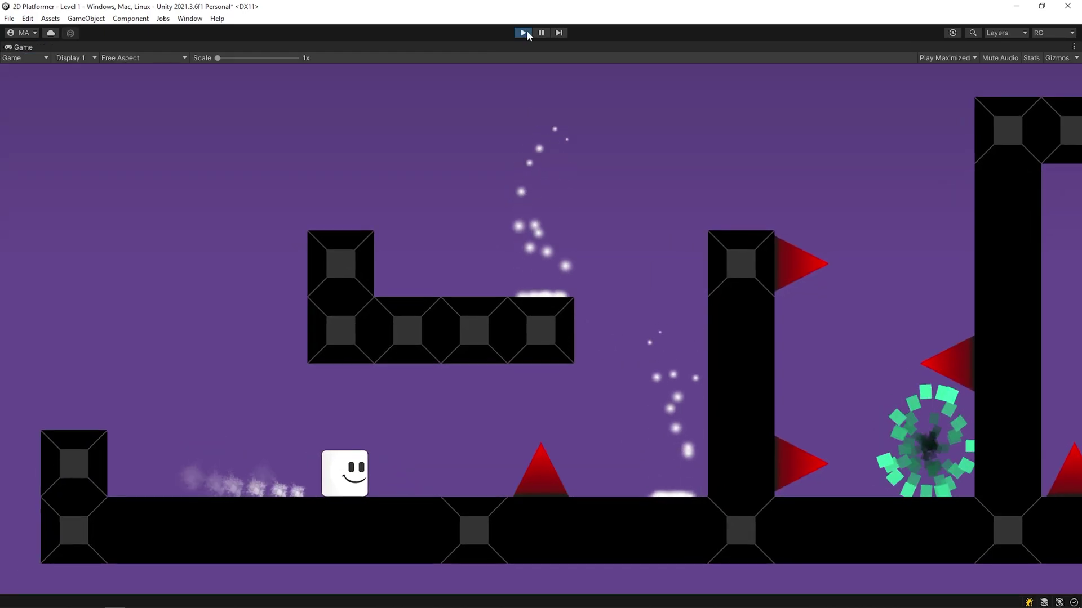
pyautogui.press('d')
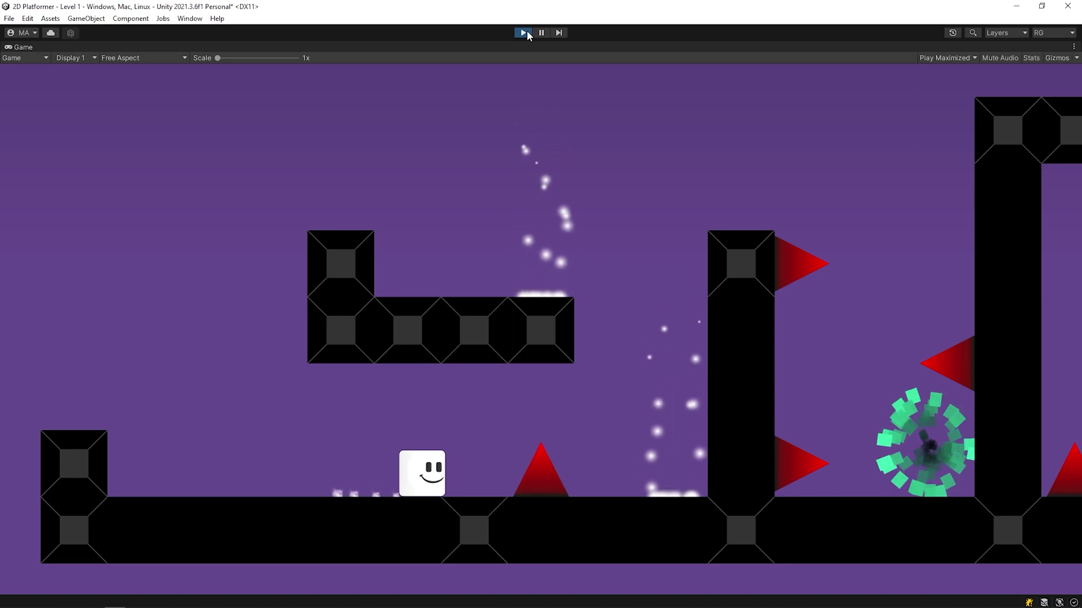
pyautogui.press('space')
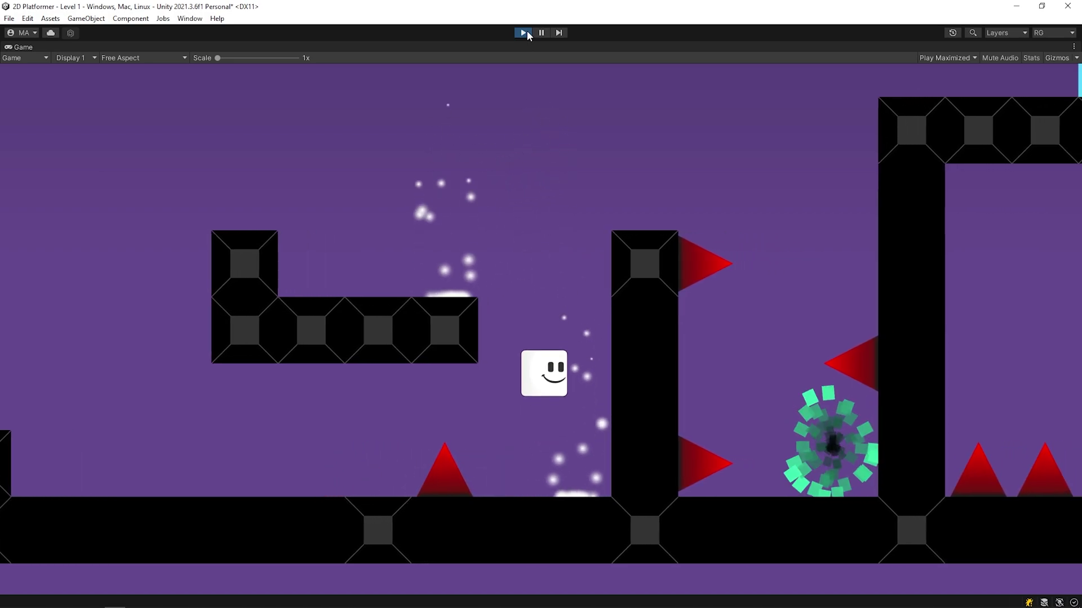
pyautogui.press('a')
pyautogui.press('d')
pyautogui.press('space')
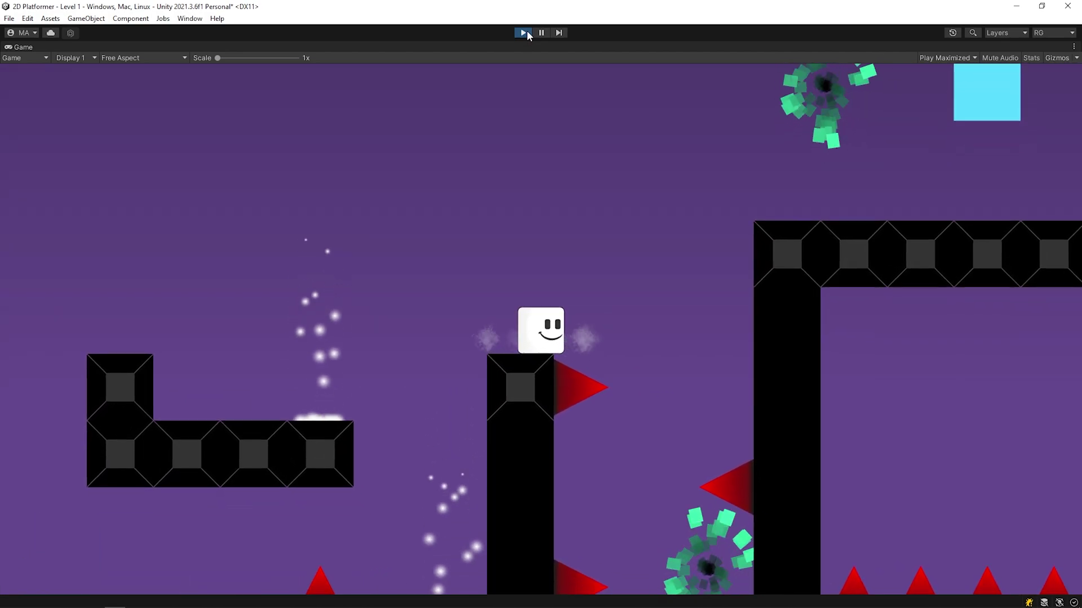
pyautogui.press('d')
pyautogui.press('a')
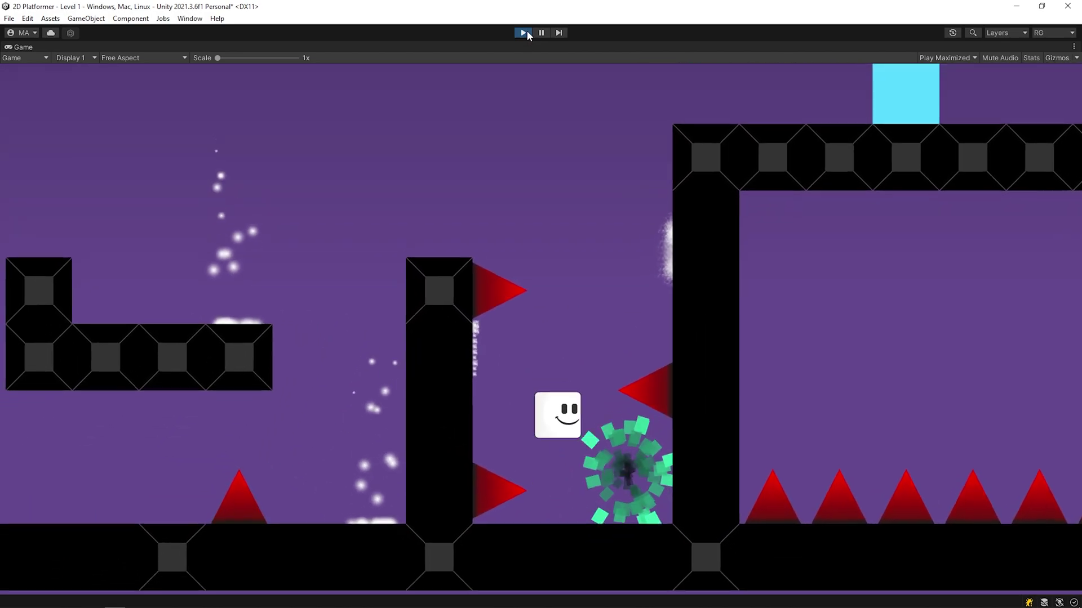
pyautogui.press('d')
pyautogui.press('d')
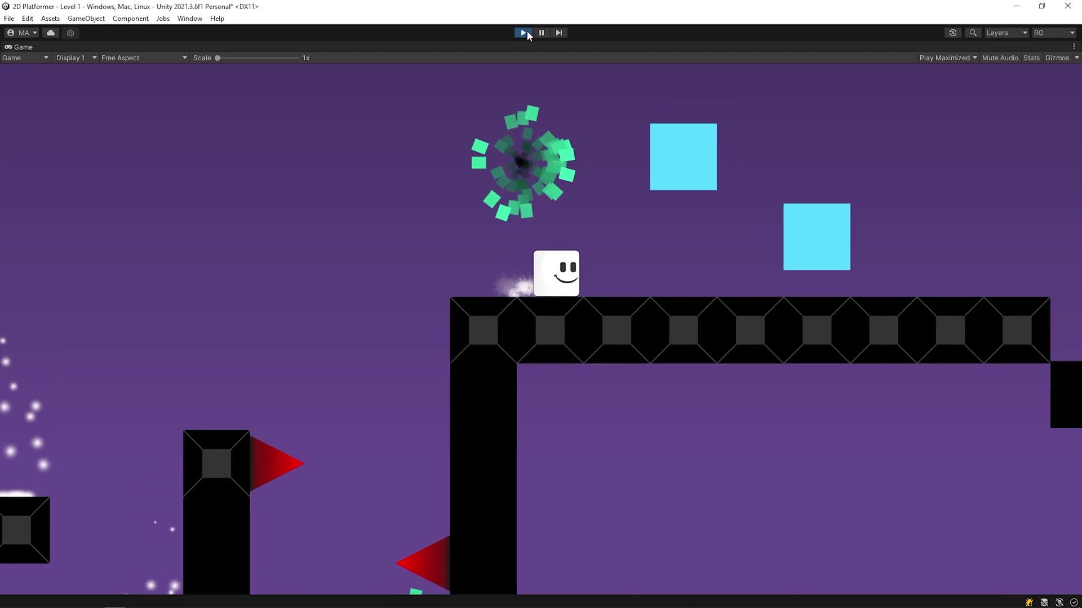
# Step: Run past the moving squares, ride both moving platforms to the far ledge, drop back into the spikes, and end the playtest
pyautogui.press('d')
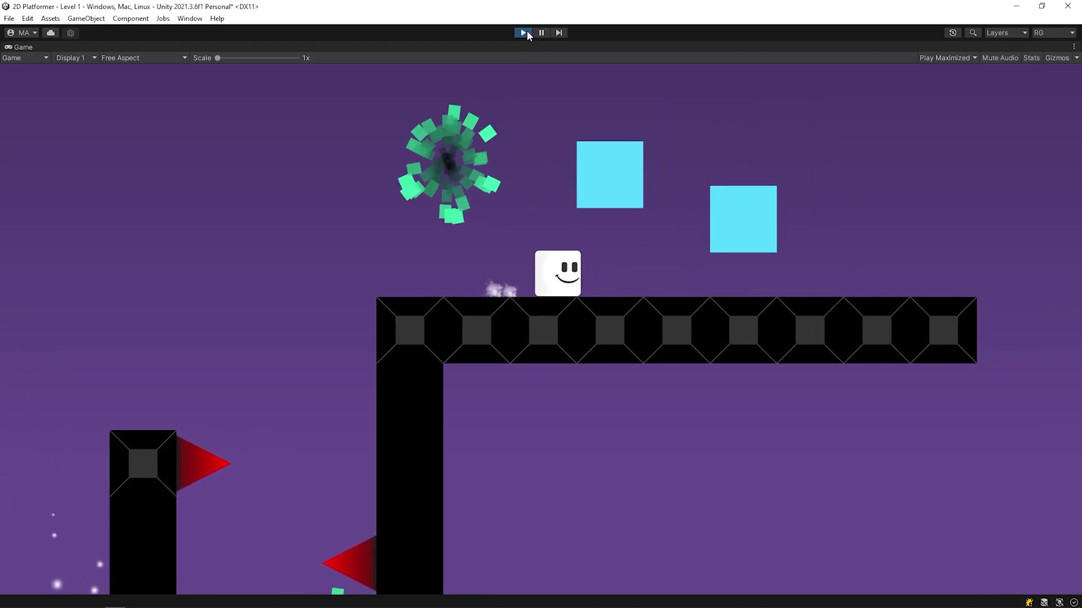
pyautogui.press('d')
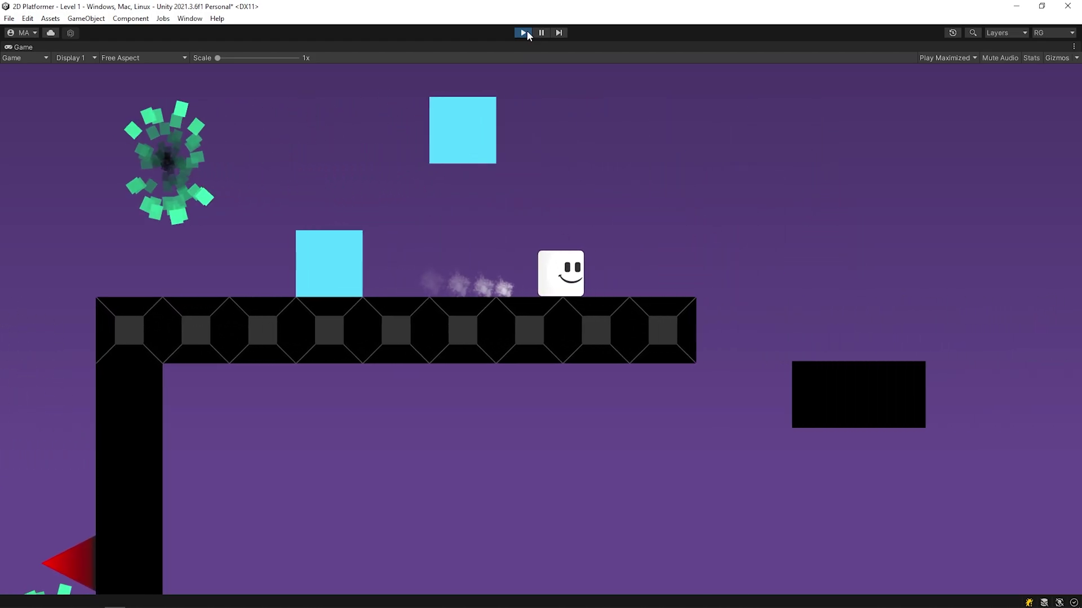
pyautogui.press('d')
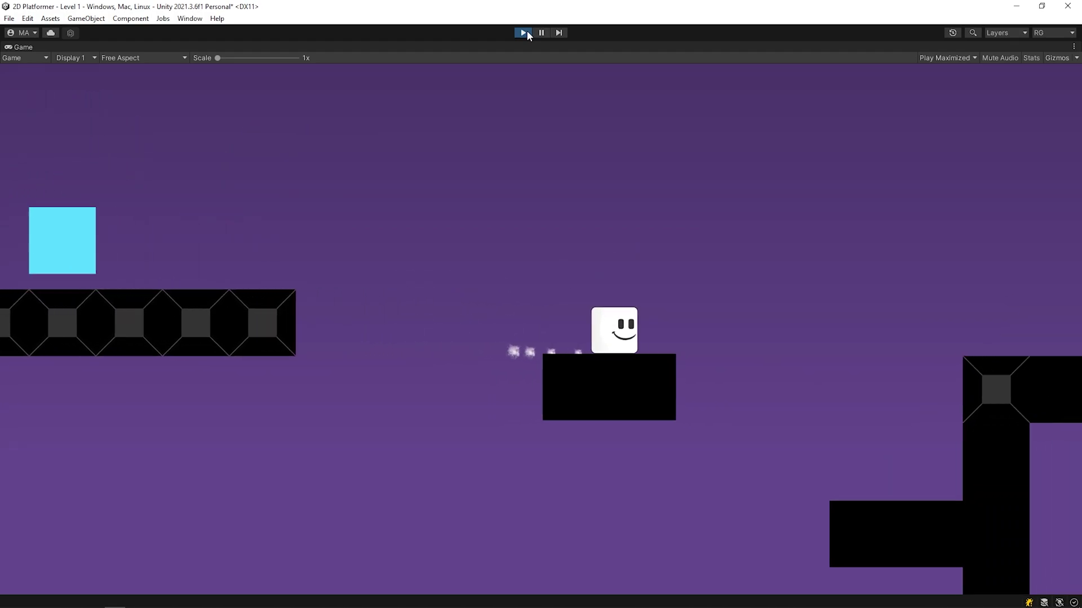
pyautogui.press('d')
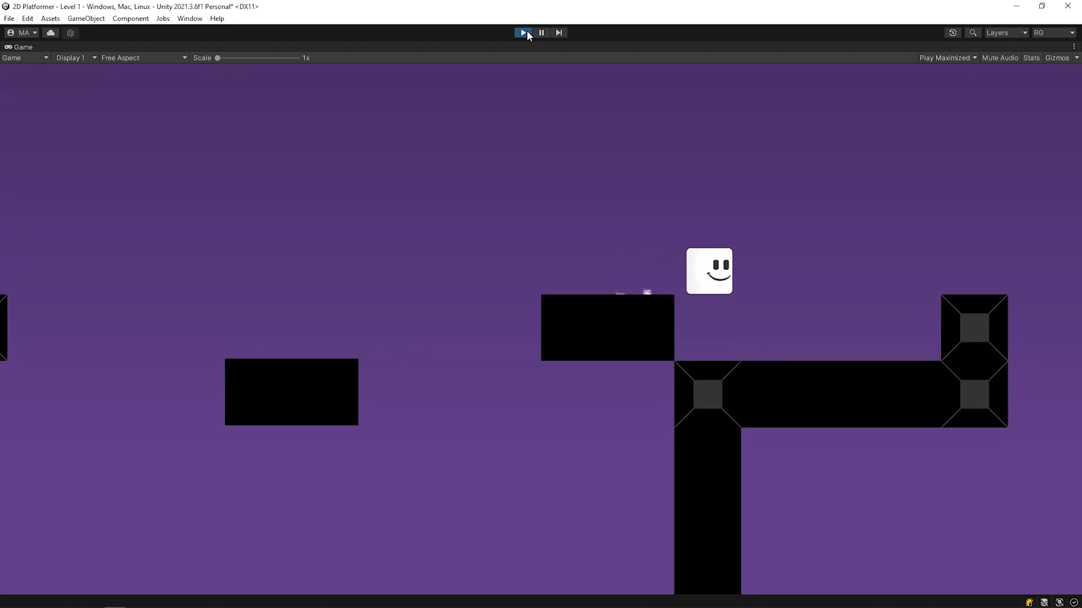
pyautogui.press('a')
pyautogui.press('space')
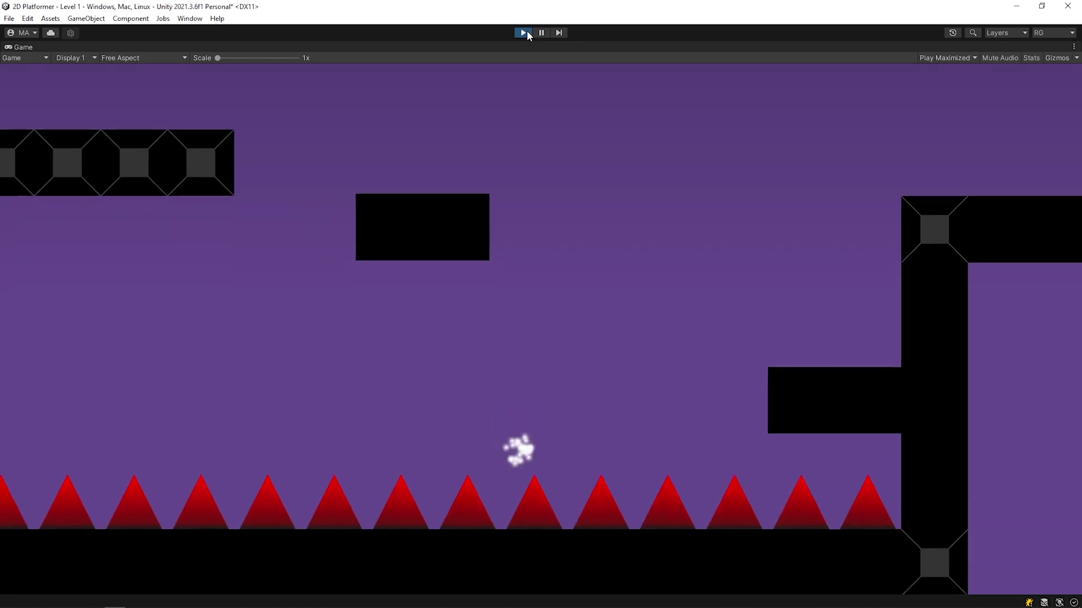
pyautogui.press('d')
pyautogui.click(525, 33)
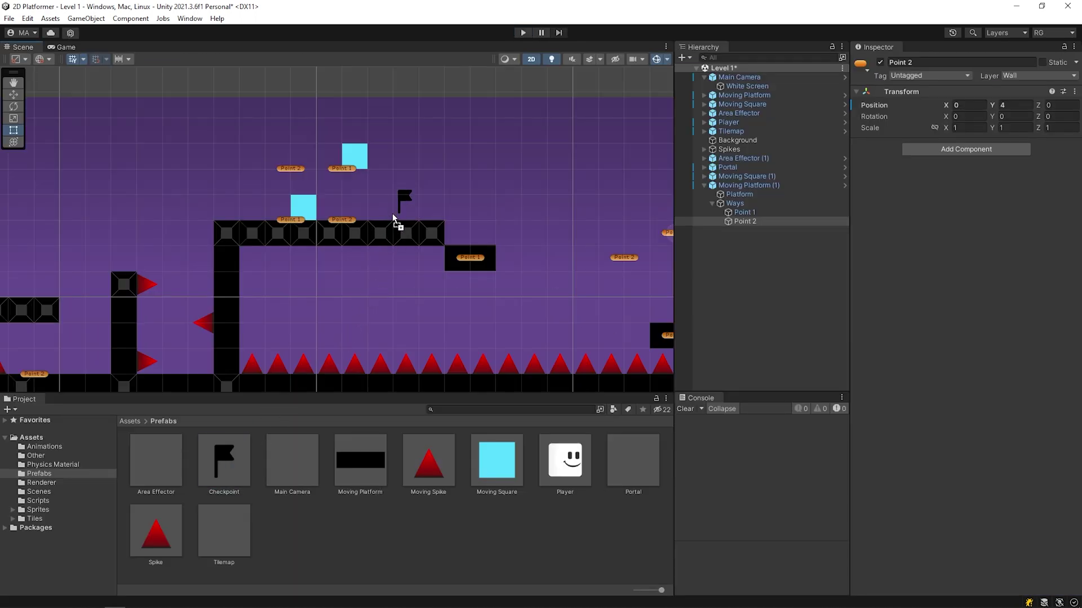
# Step: Add a Checkpoint prefab on the high platform past the moving squares at X 13, Y 3
pyautogui.moveTo(393, 214); pyautogui.dragTo(394, 213)
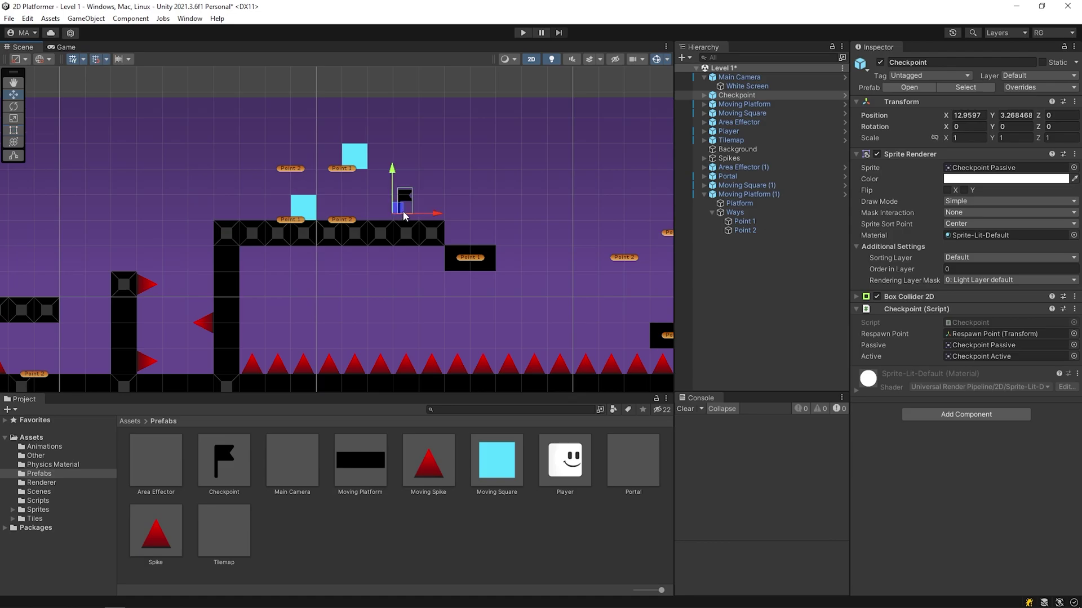
pyautogui.scroll(3, 401, 231)
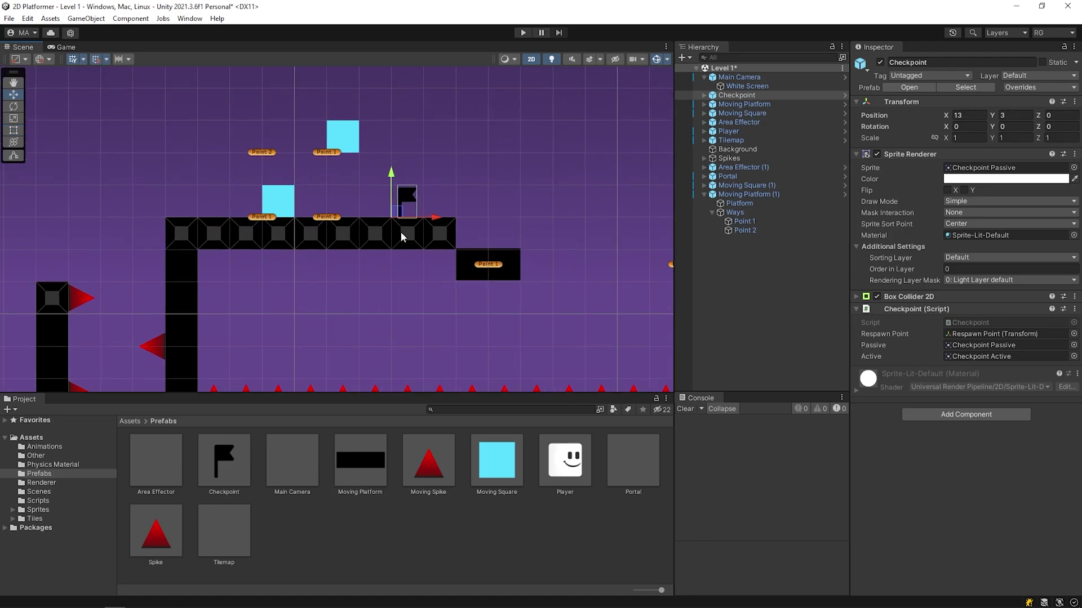
pyautogui.scroll(-4, 400, 232)
# Step: Playtest again, lifting the player with the area effectors, crossing the pillar and dropping past the side spikes into Portal A
pyautogui.click(523, 32)
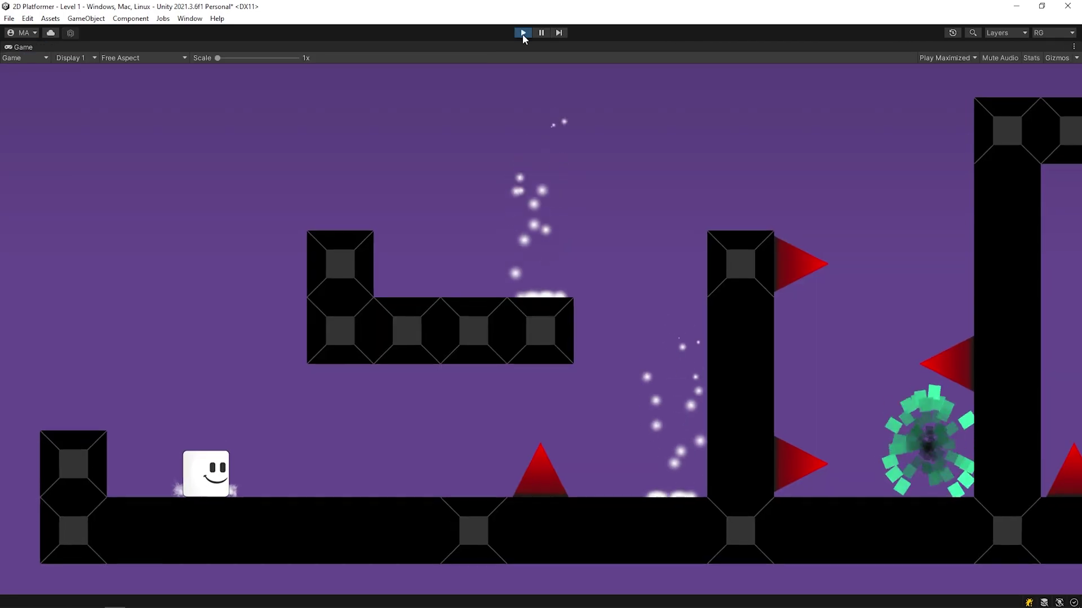
pyautogui.press('Right')
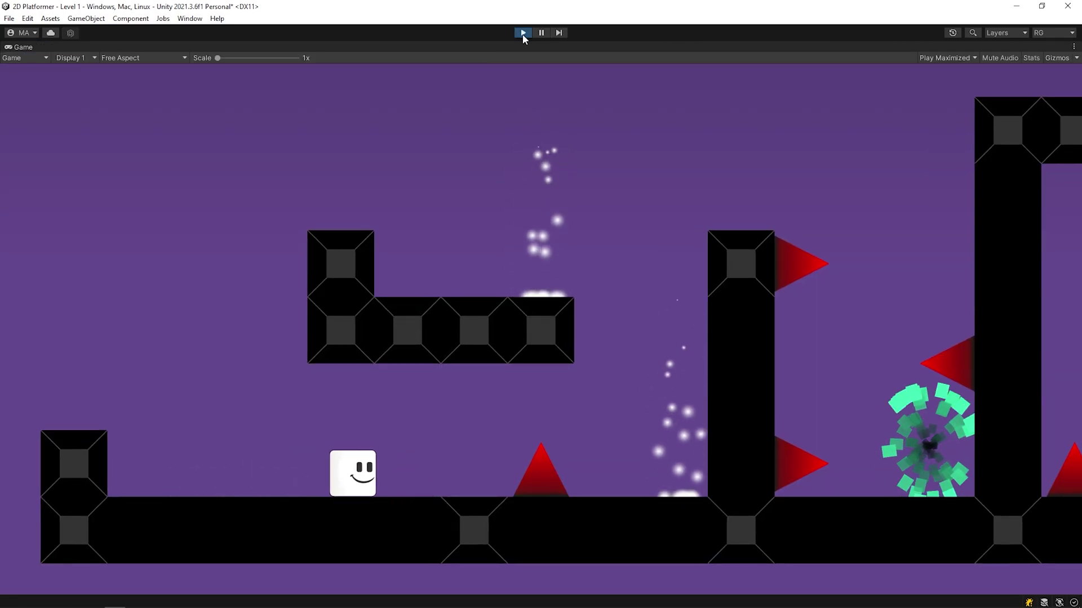
pyautogui.press('space')
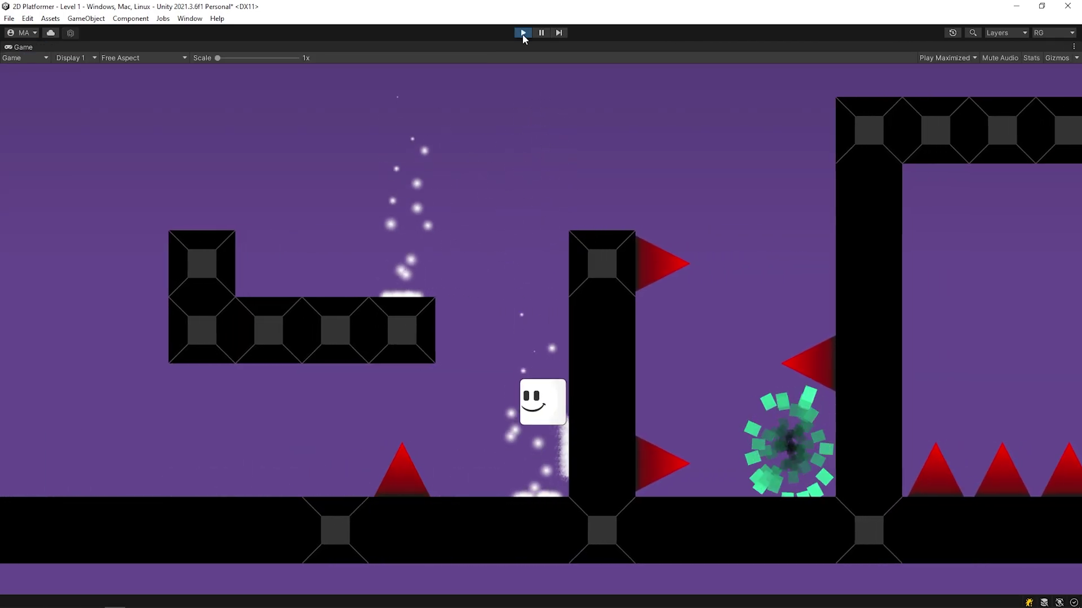
pyautogui.press('Left')
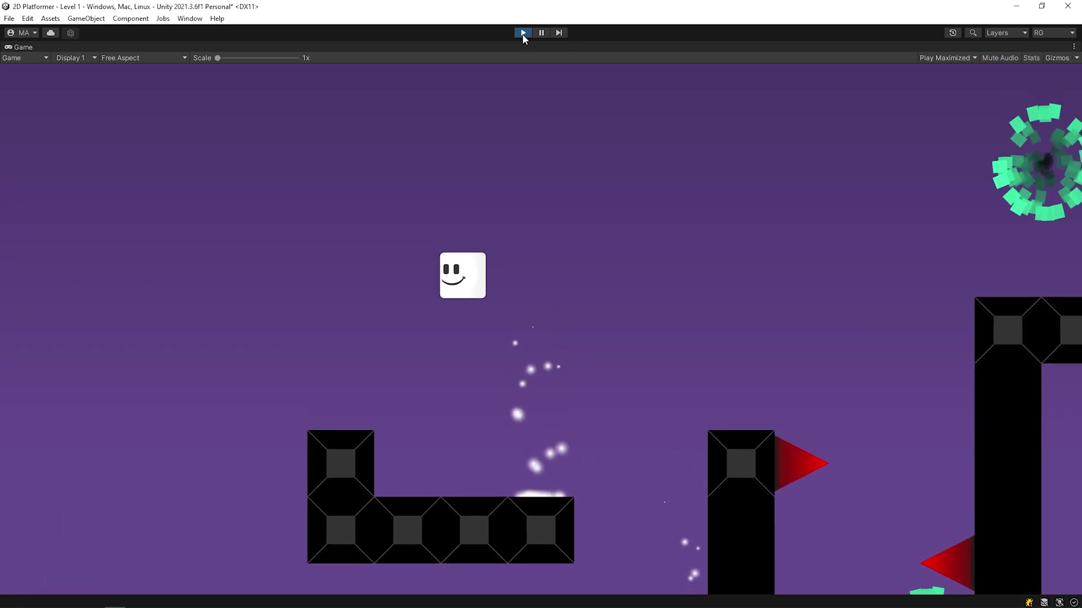
pyautogui.press('Right')
pyautogui.press('space')
pyautogui.press('Right')
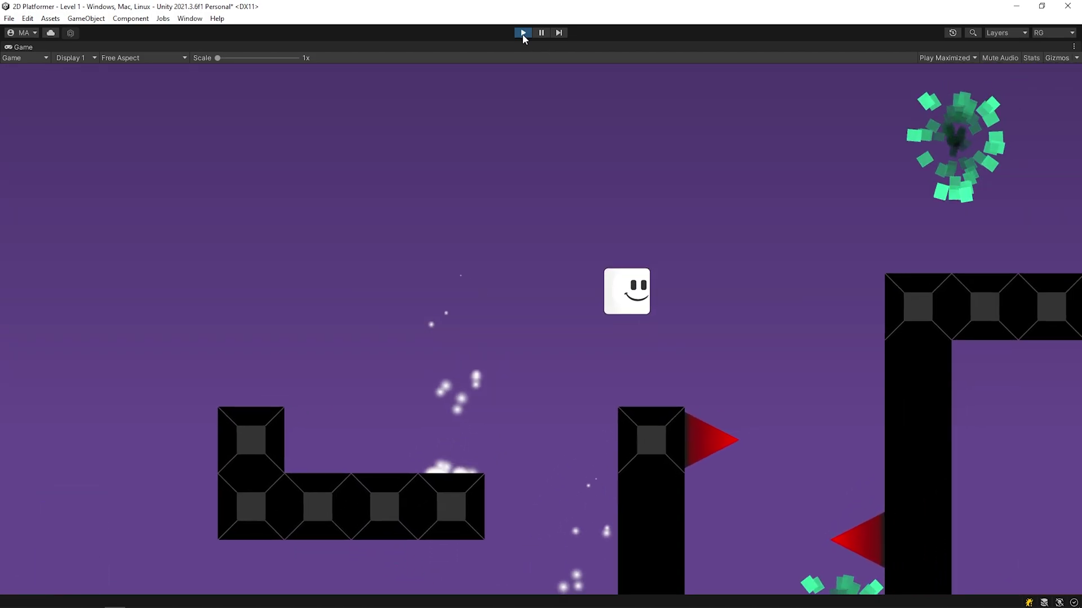
pyautogui.press('space')
pyautogui.press('Right')
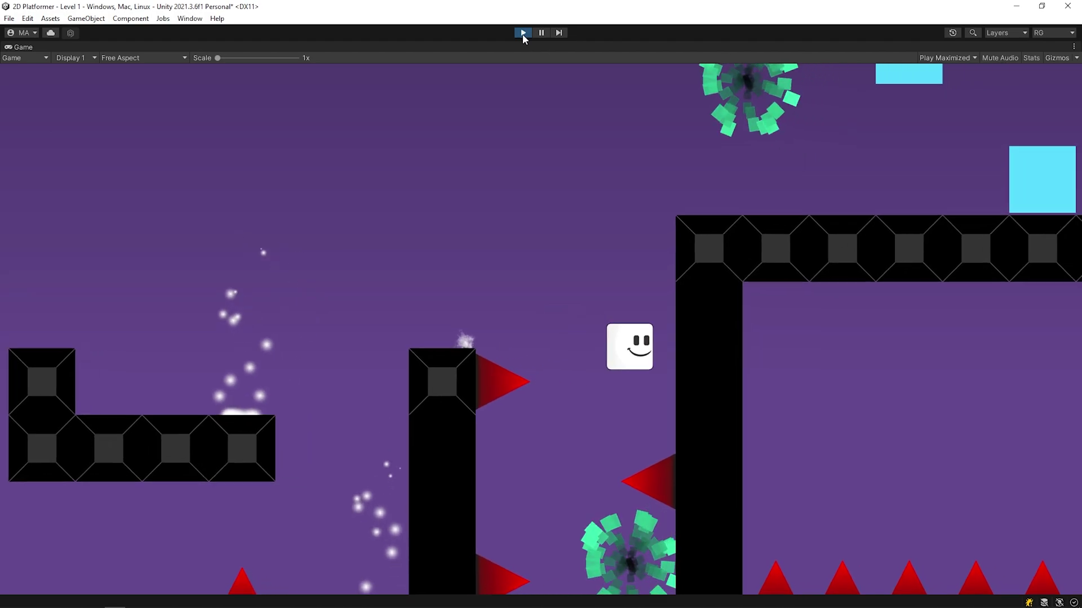
pyautogui.press('Left')
pyautogui.press('Right')
# Step: Run the player past both moving squares, touch the checkpoint flag, and drop into the spike pit to test respawning
pyautogui.press('Right')
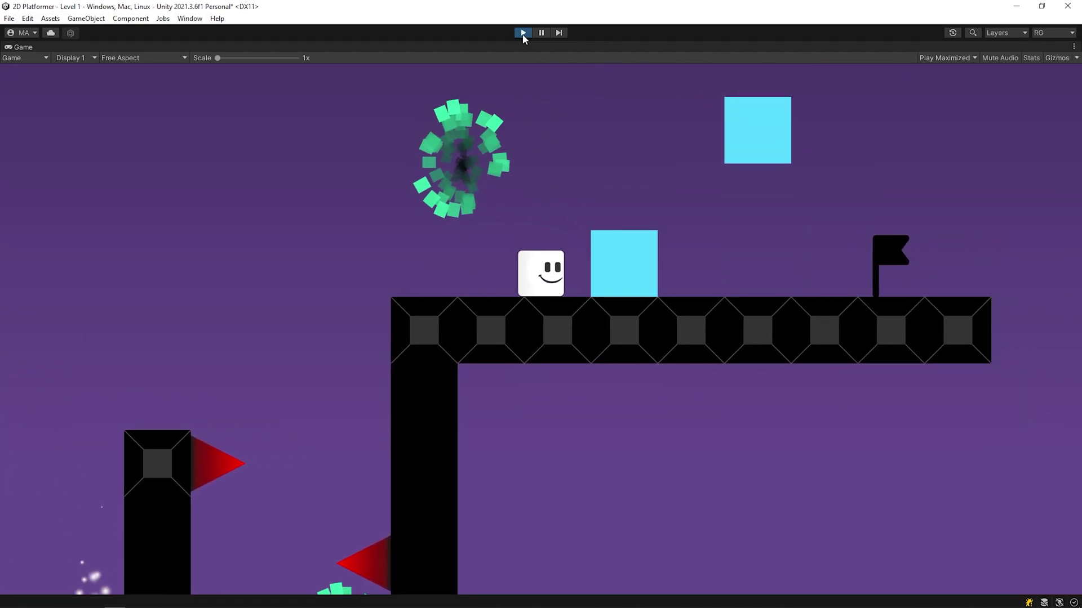
pyautogui.press('Right')
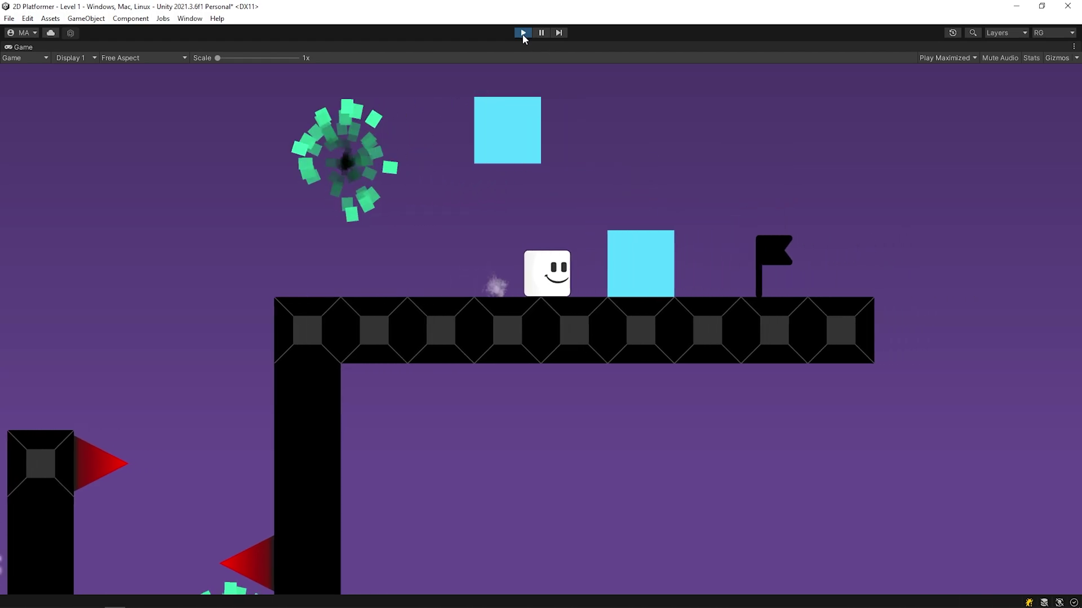
pyautogui.press('Right')
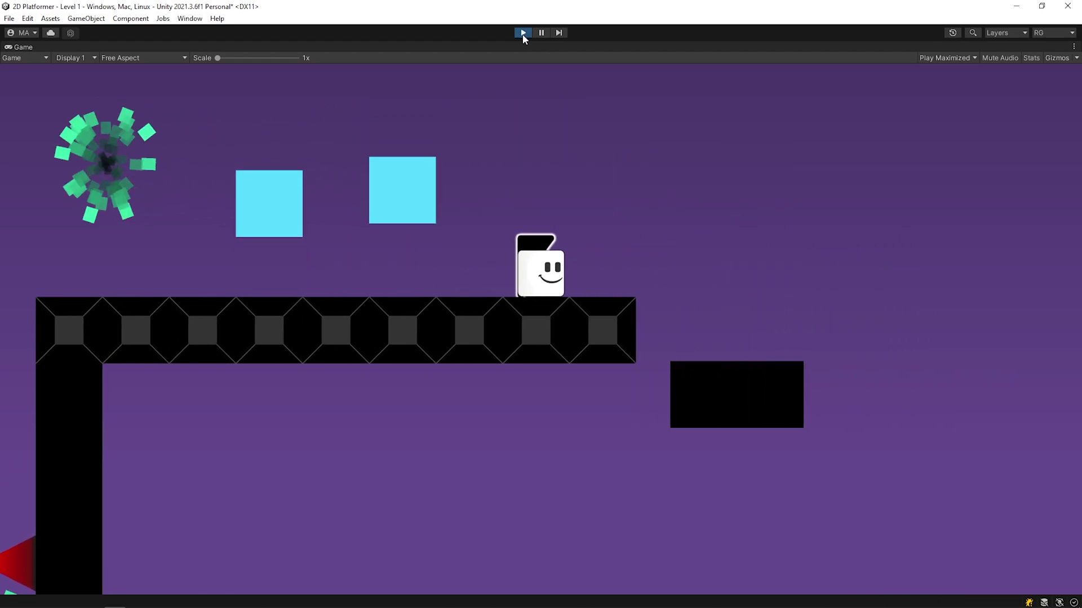
pyautogui.press('Right')
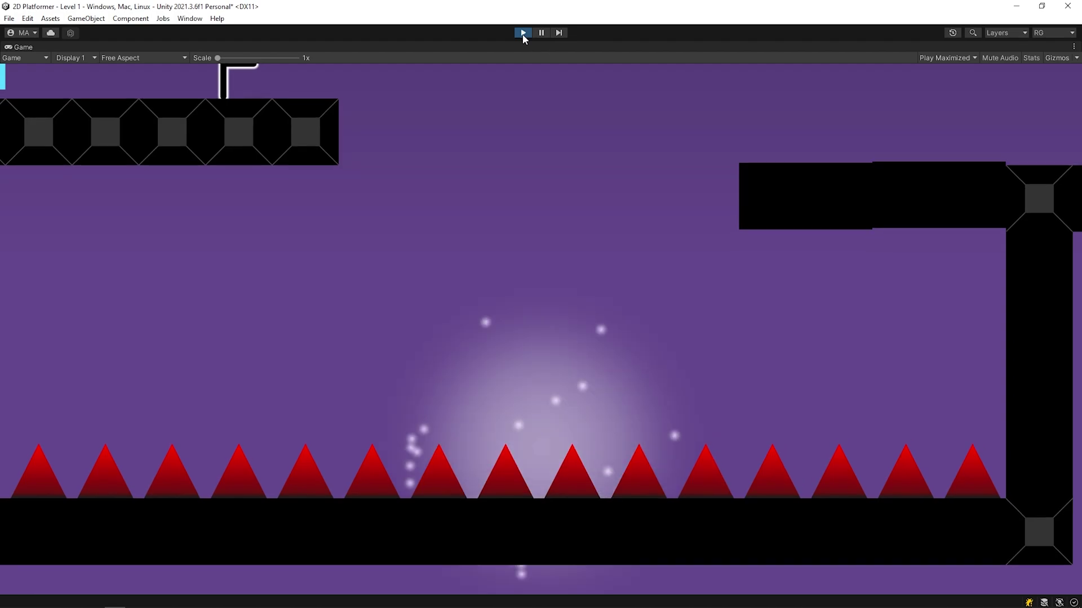
# Step: Cross from the checkpoint onto both moving platforms toward the far ledge, and end the playtest
pyautogui.press('Right')
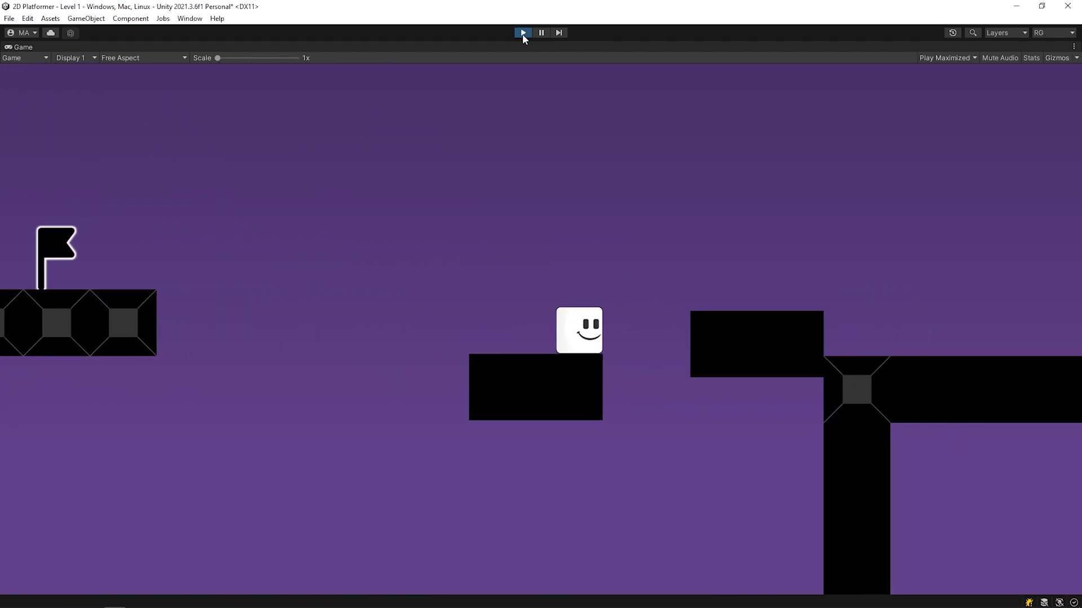
pyautogui.press('Right')
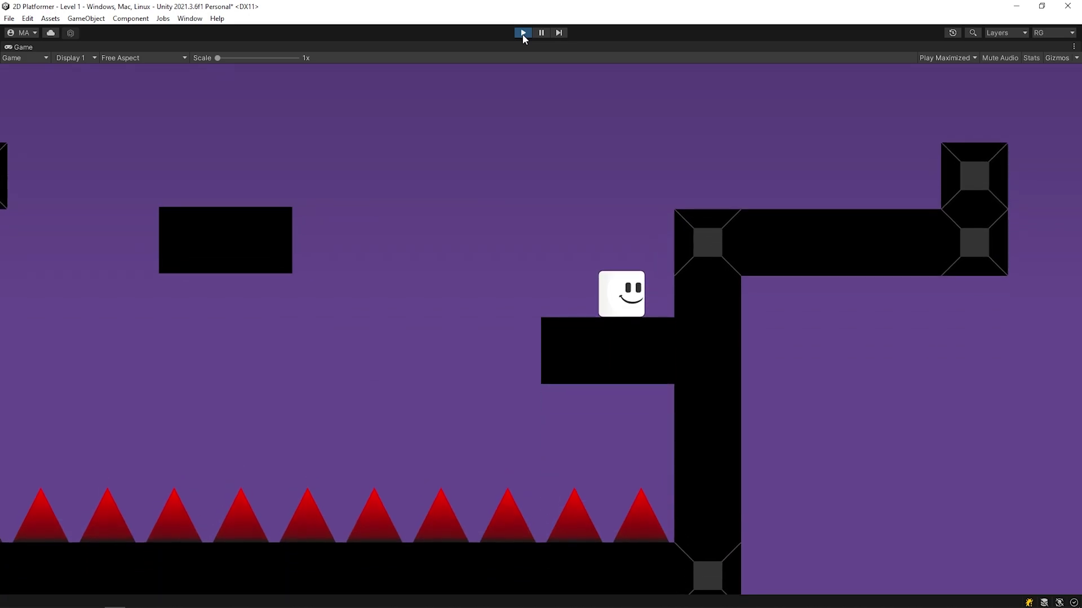
pyautogui.press('Right')
pyautogui.press('Right')
pyautogui.press('Left')
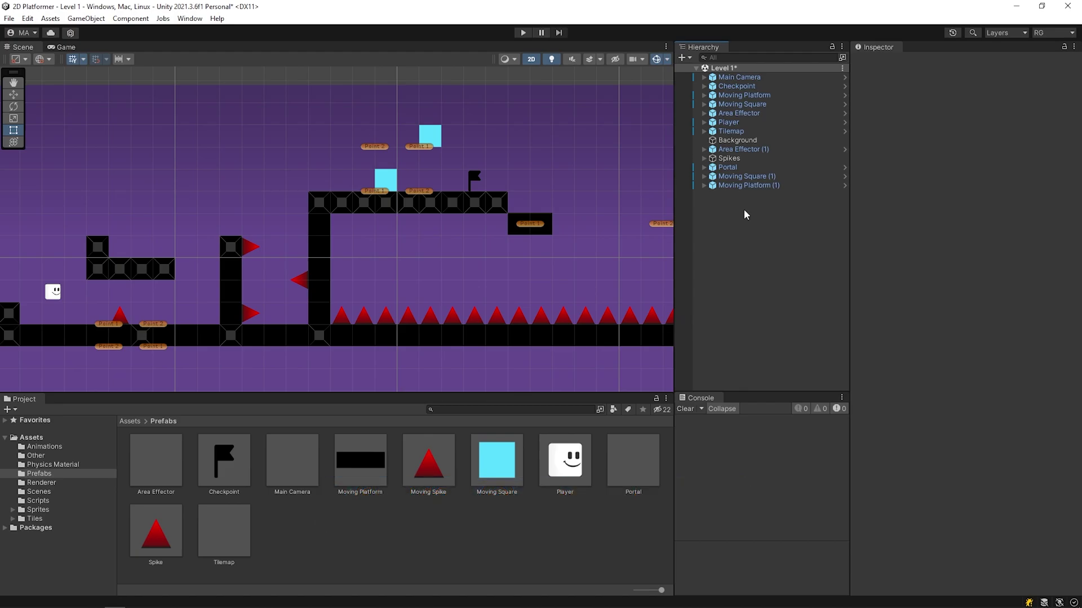
# Step: Add a Global Light 2D to the Level 1 scene
pyautogui.rightClick(747, 214)
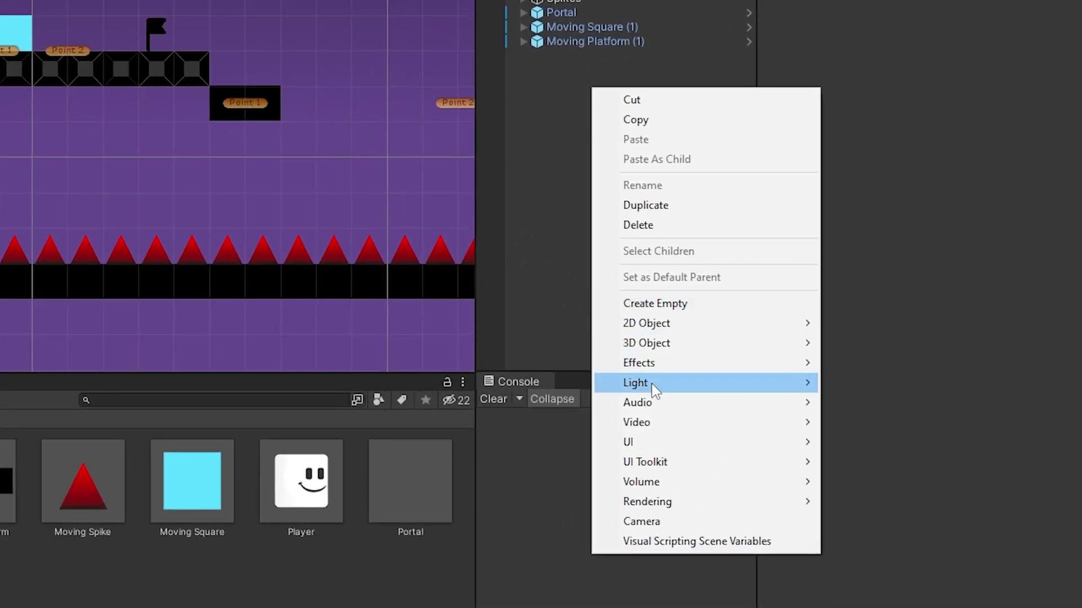
pyautogui.moveTo(651, 383)
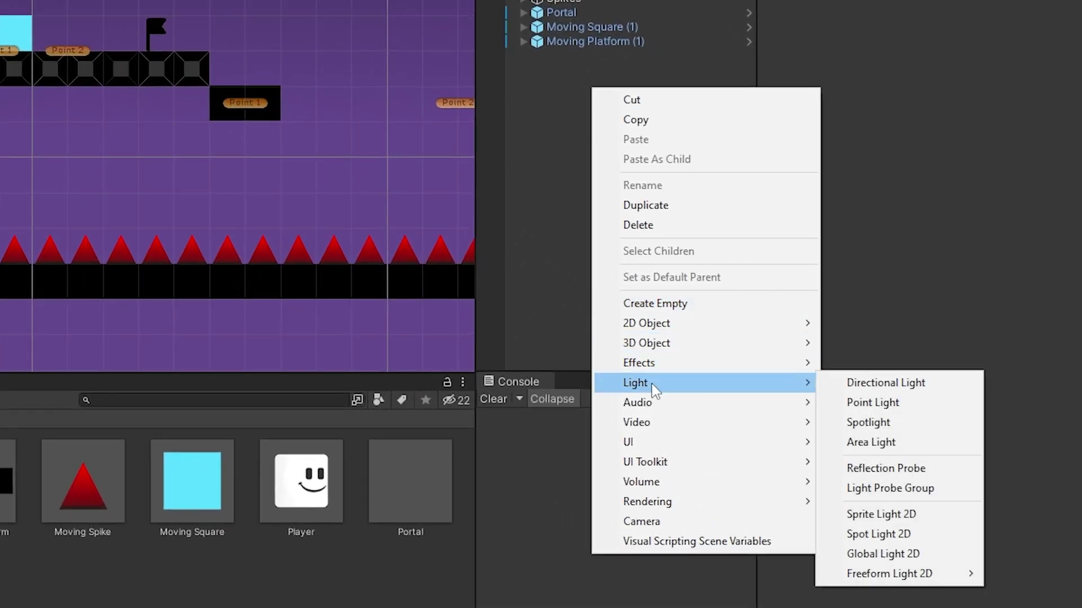
pyautogui.click(944, 562)
pyautogui.write('Global Light 2D')
pyautogui.click(572, 102)
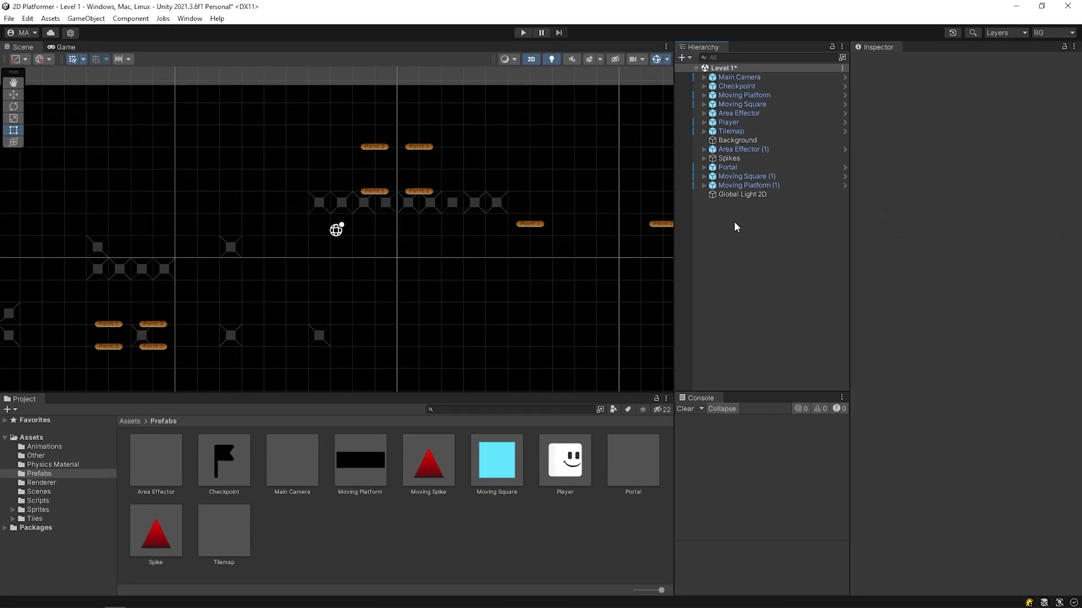
# Step: Make the global light target all sorting layers and set its intensity to 0.5
pyautogui.click(762, 195)
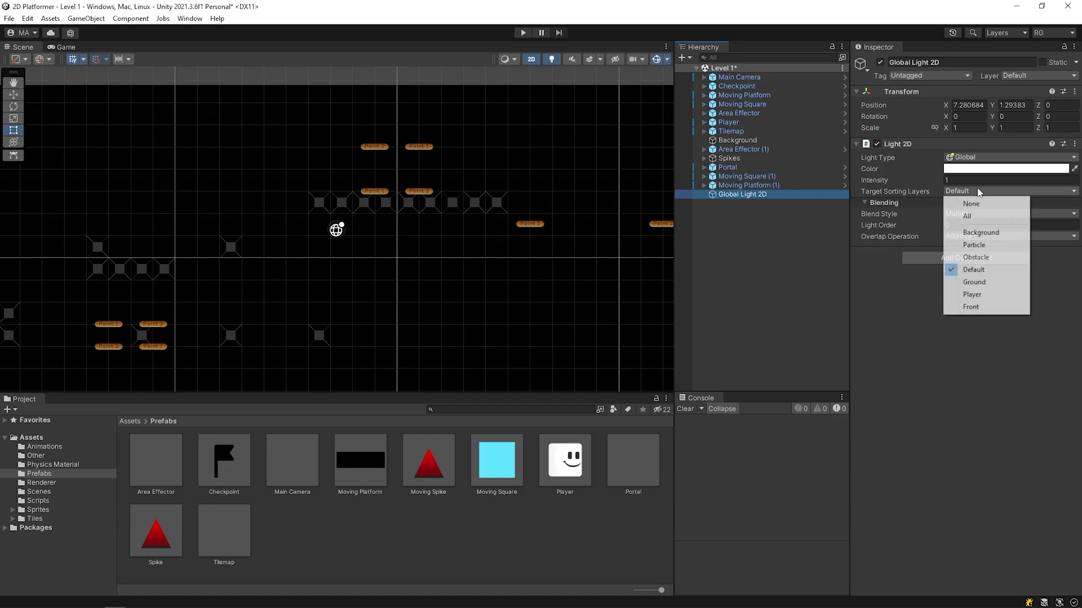
pyautogui.click(967, 217)
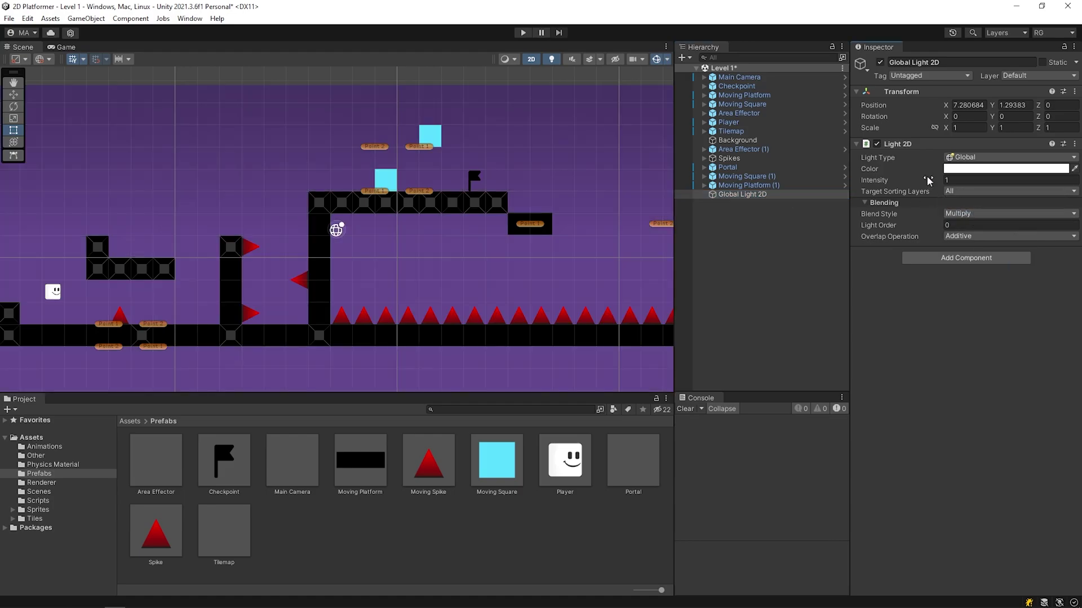
pyautogui.moveTo(934, 182); pyautogui.dragTo(913, 178)
pyautogui.write('0.5')
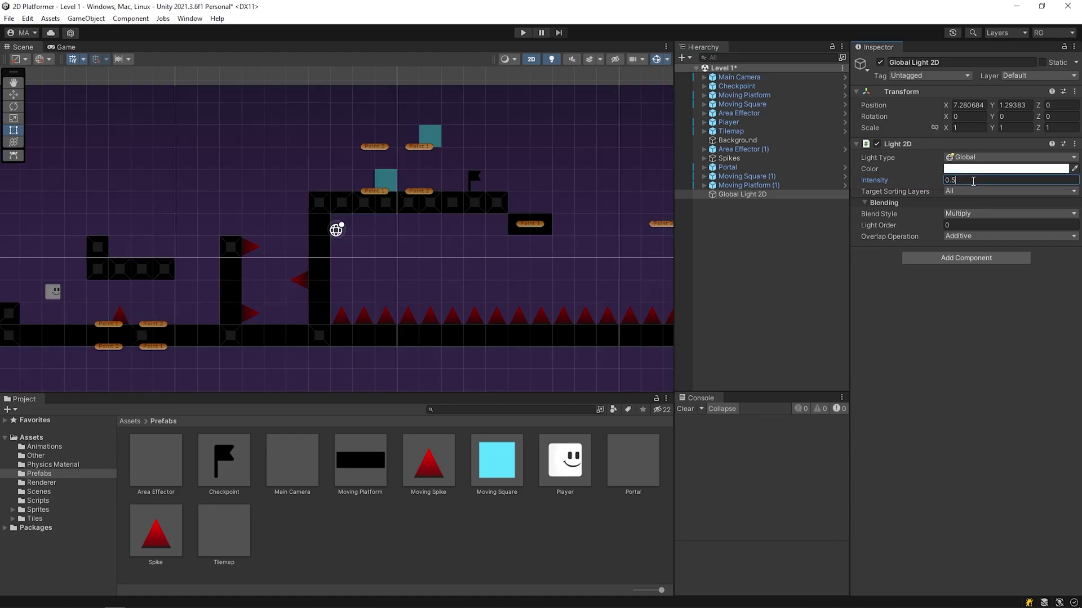
pyautogui.click(743, 236)
# Step: Add a Spot Light 2D to the scene and widen its outer radius to about 10.34
pyautogui.moveTo(331, 273); pyautogui.dragTo(383, 261, button='middle')
pyautogui.scroll(1, 383, 262)
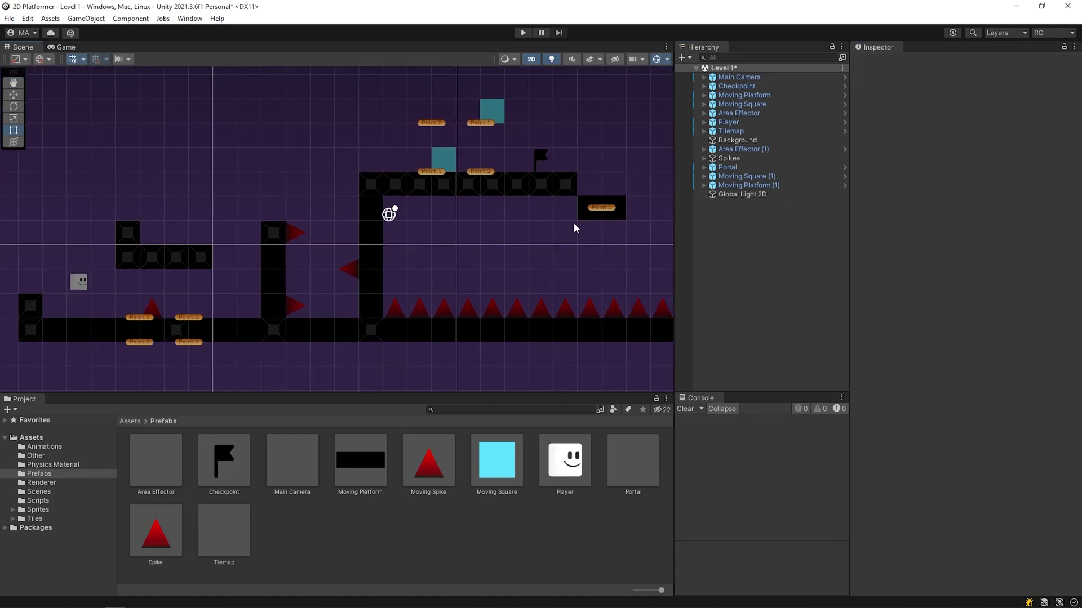
pyautogui.rightClick(729, 231)
pyautogui.moveTo(758, 414)
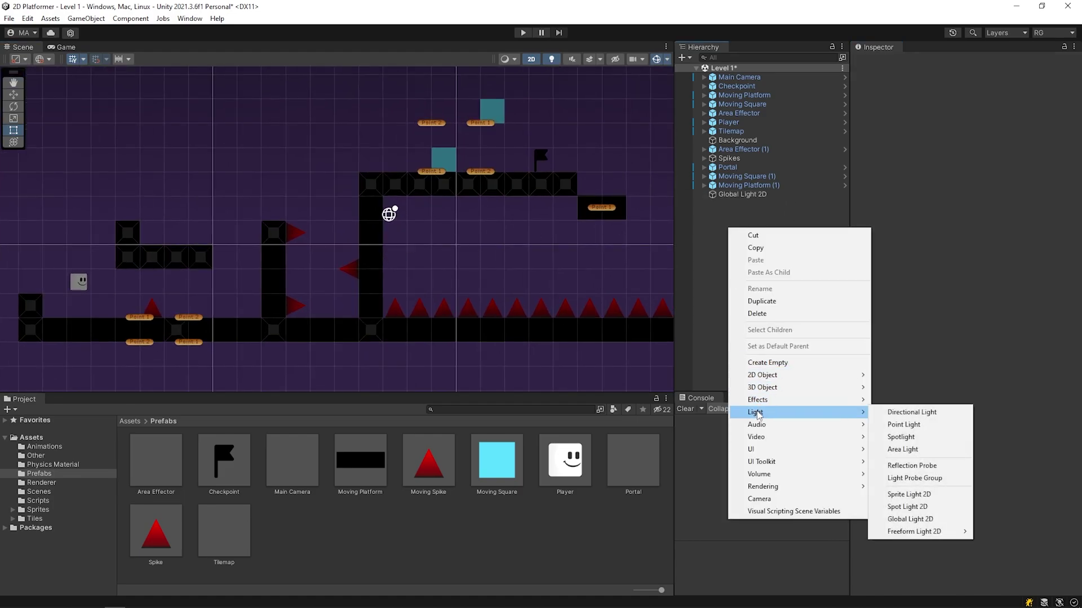
pyautogui.click(924, 507)
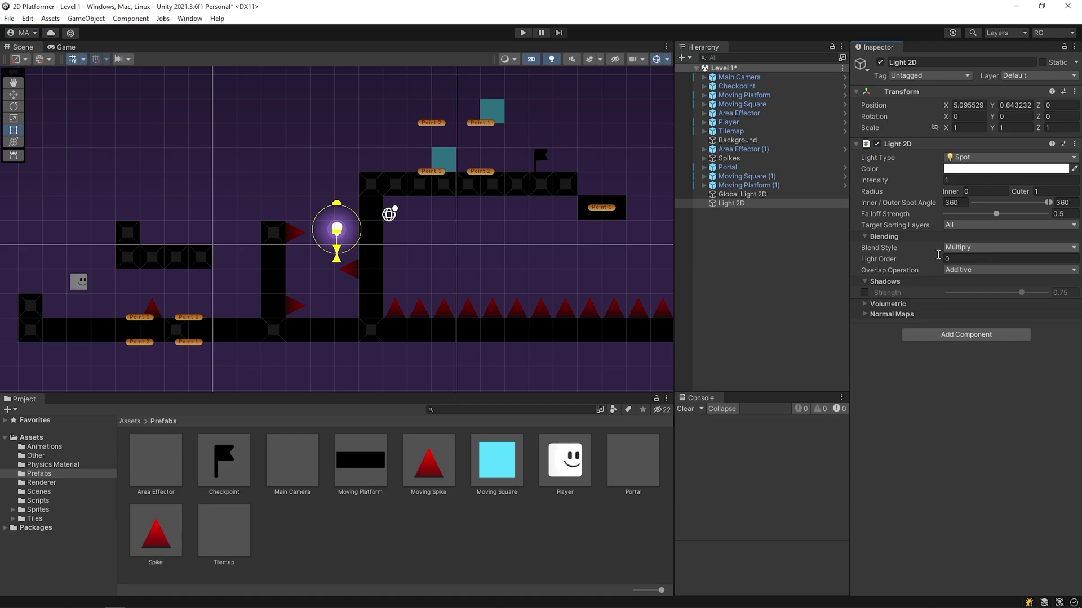
pyautogui.scroll(-1, 315, 200)
pyautogui.moveTo(333, 202); pyautogui.dragTo(547, 209)
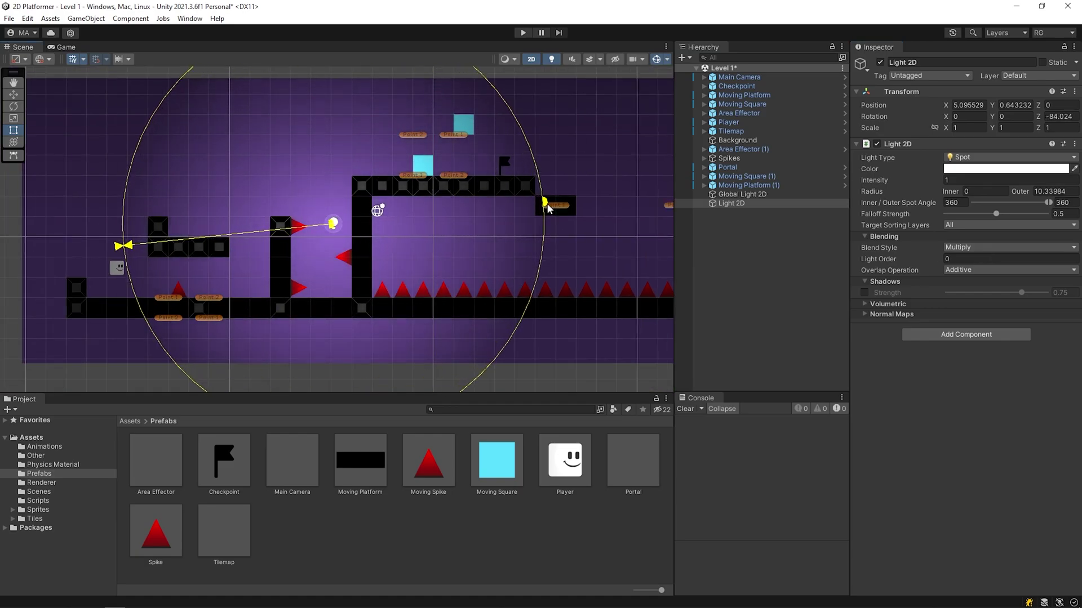
# Step: Move the spot light above the starting ledge to about X -1.49, Y 2.67 and enable its shadows
pyautogui.moveTo(344, 214); pyautogui.dragTo(231, 176)
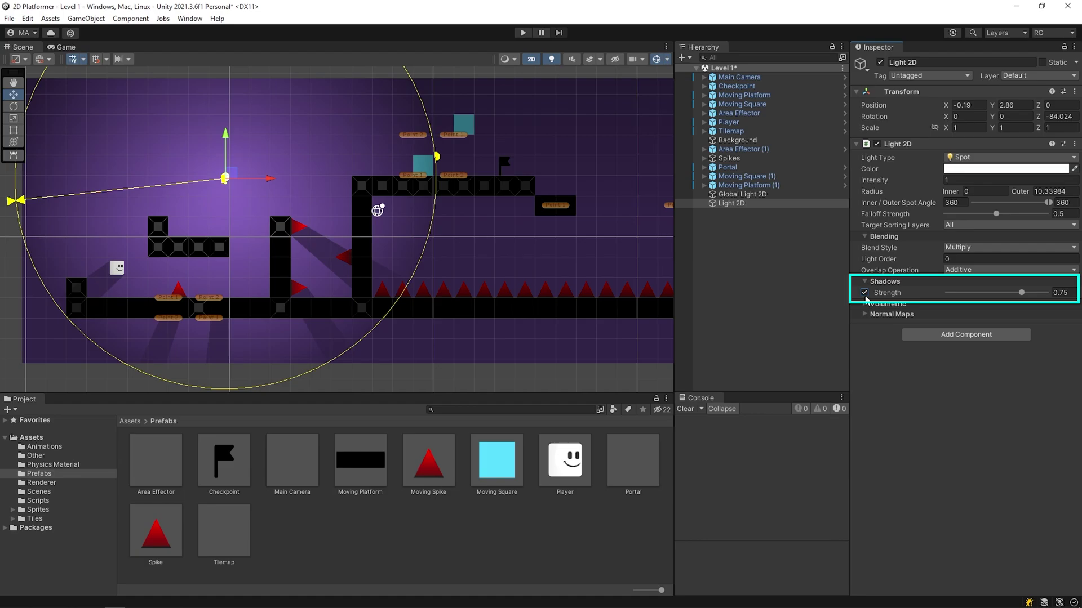
pyautogui.moveTo(232, 175); pyautogui.dragTo(210, 177)
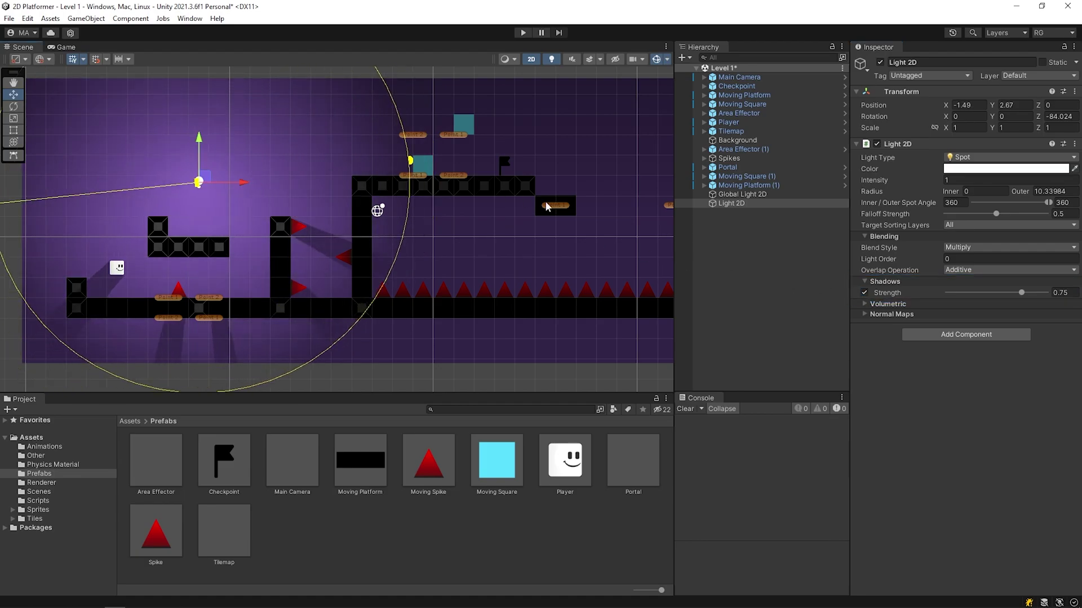
# Step: Create the shadow casters for the tilemap's Wall object with its Shadow Caster 2D Creator
pyautogui.click(704, 131)
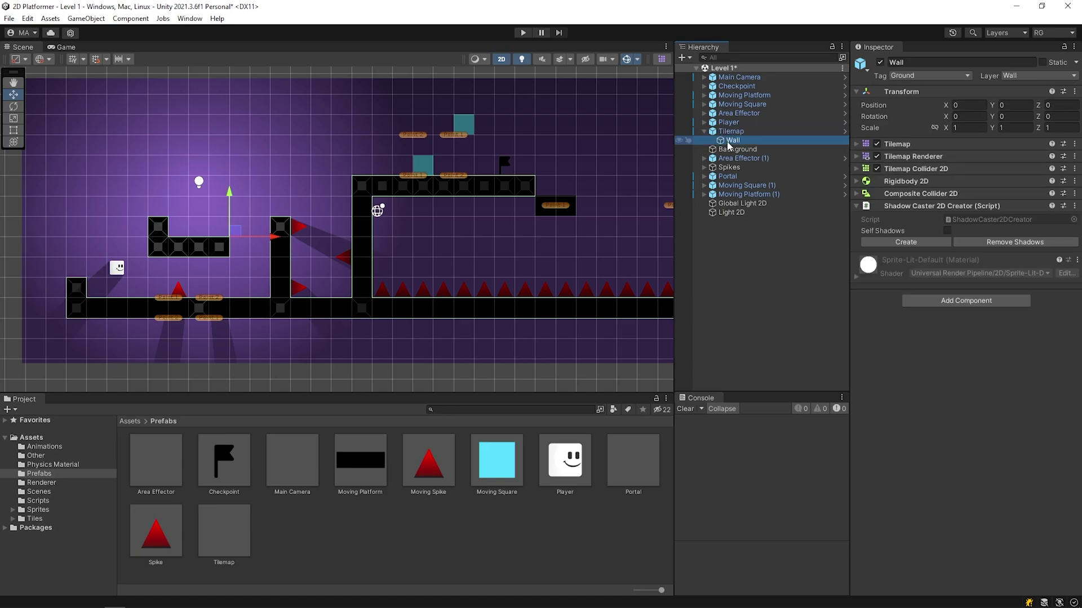
pyautogui.click(921, 241)
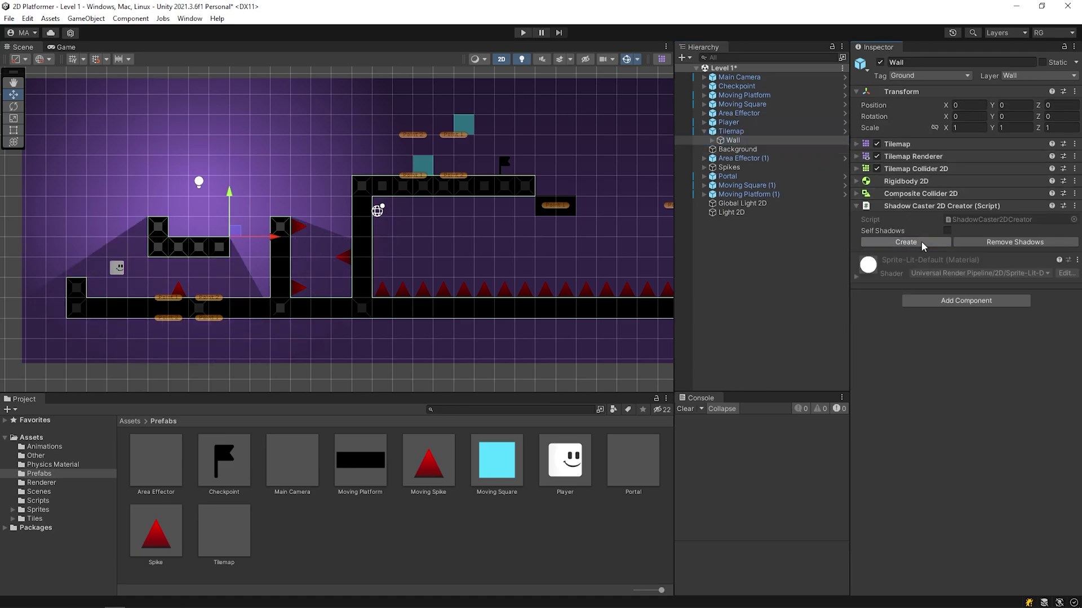
pyautogui.click(860, 208)
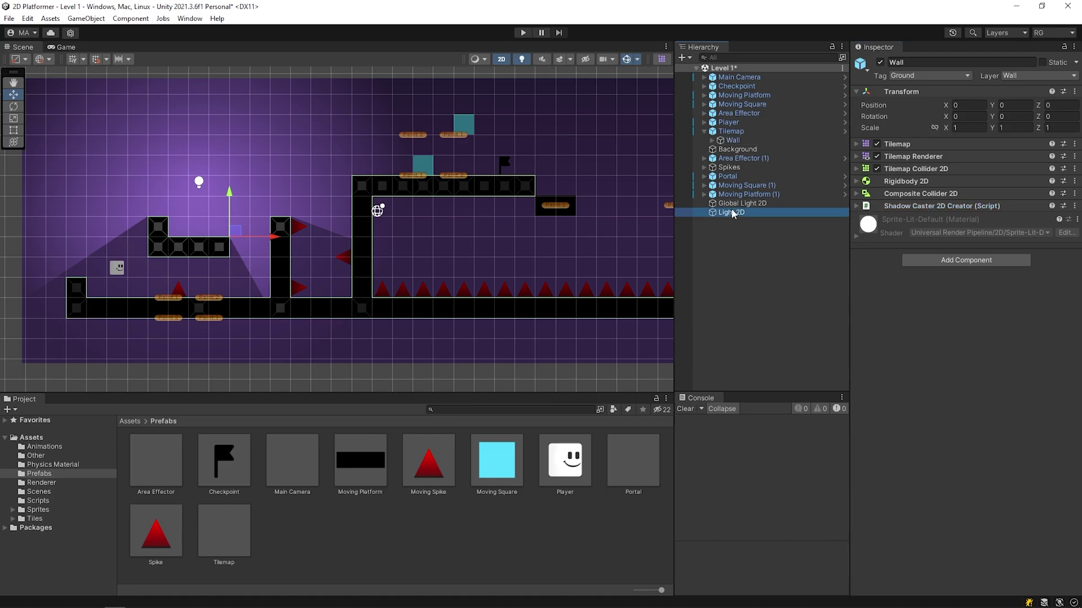
# Step: Move the spot light across the level and back to about X -2.42, Y 3.18, and set its shadow strength to about 0.643
pyautogui.moveTo(205, 178); pyautogui.dragTo(542, 157)
pyautogui.scroll(-6, 411, 256)
pyautogui.moveTo(411, 257); pyautogui.dragTo(301, 267, button='middle')
pyautogui.moveTo(397, 190); pyautogui.dragTo(126, 209)
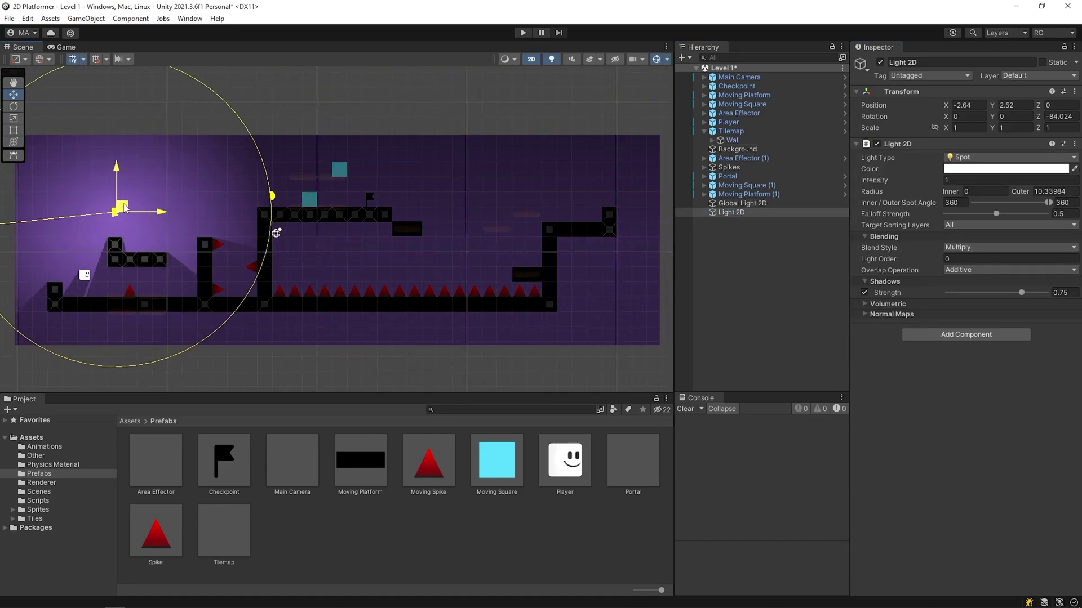
pyautogui.moveTo(119, 208); pyautogui.dragTo(213, 217, button='middle')
pyautogui.scroll(9, 221, 256)
pyautogui.moveTo(202, 192); pyautogui.dragTo(236, 184)
pyautogui.scroll(1, 239, 186)
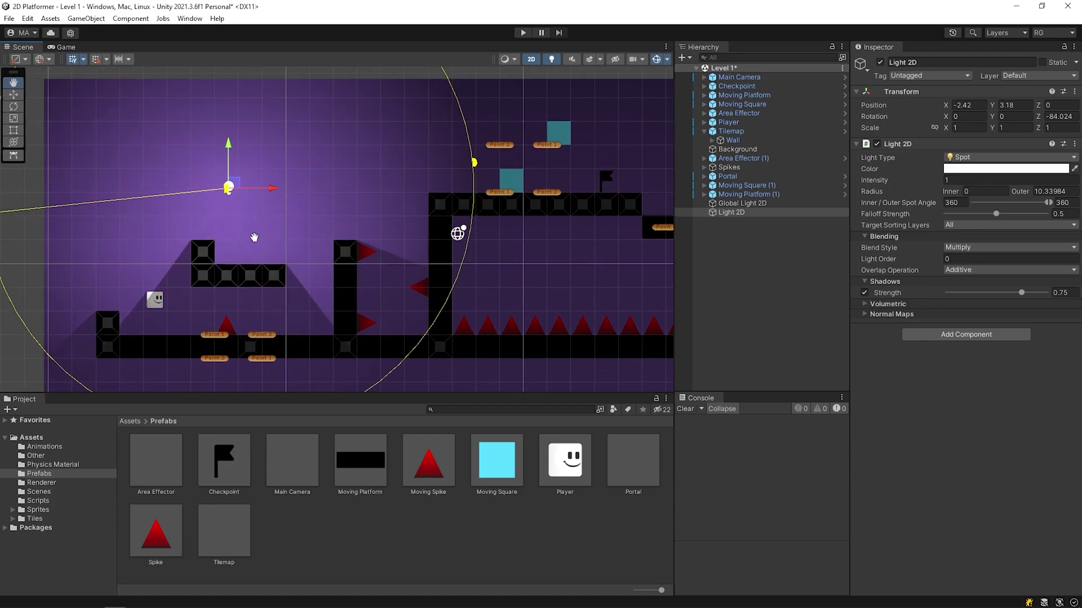
pyautogui.moveTo(460, 209); pyautogui.dragTo(448, 180, button='middle')
pyautogui.scroll(-1, 449, 185)
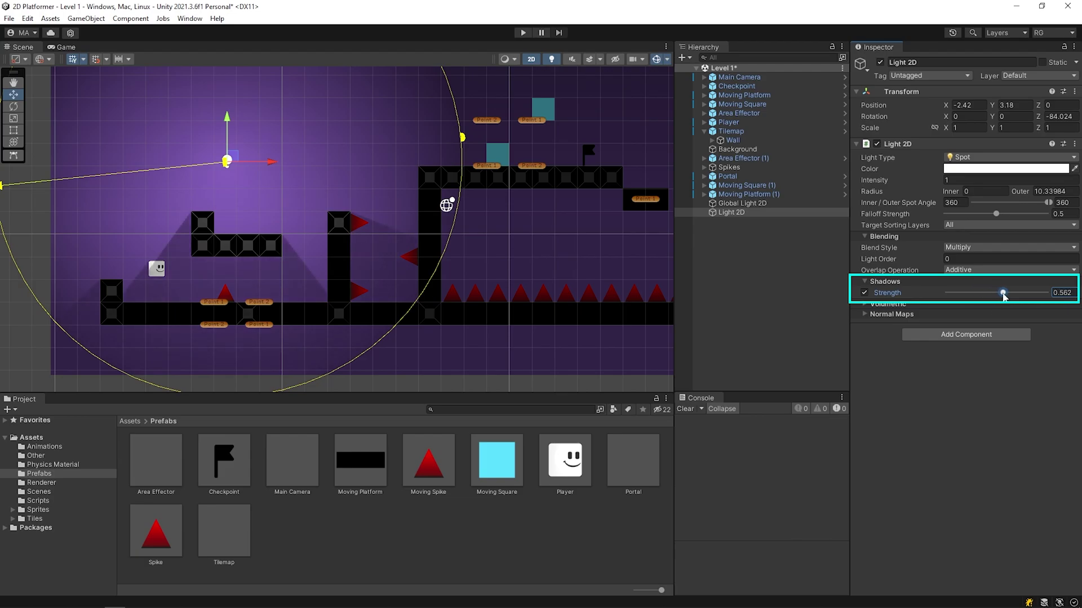
pyautogui.scroll(-2, 416, 211)
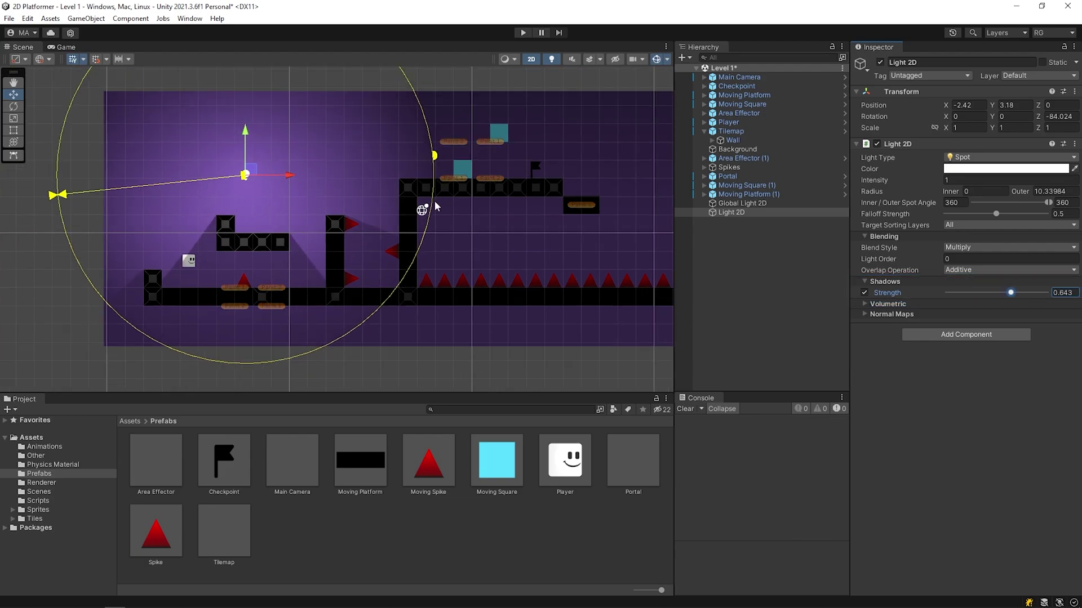
# Step: Raise the spot light to about X -0.44, Y 6.42, with intensity 1.5 and an outer radius of about 15.57
pyautogui.moveTo(253, 170); pyautogui.dragTo(284, 154)
pyautogui.moveTo(934, 185); pyautogui.dragTo(918, 178)
pyautogui.moveTo(493, 136); pyautogui.dragTo(554, 171)
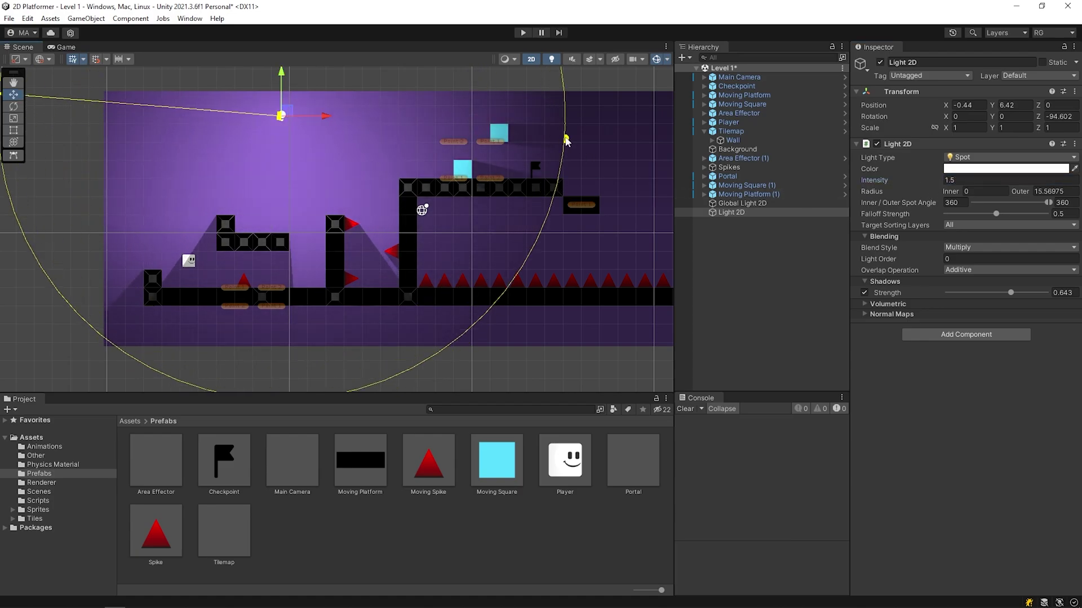
# Step: Duplicate the spot light and move the copy over the spike pit to about X 10.69, Y -0.47
pyautogui.scroll(-5, 465, 342)
pyautogui.moveTo(574, 341); pyautogui.dragTo(403, 331, button='middle')
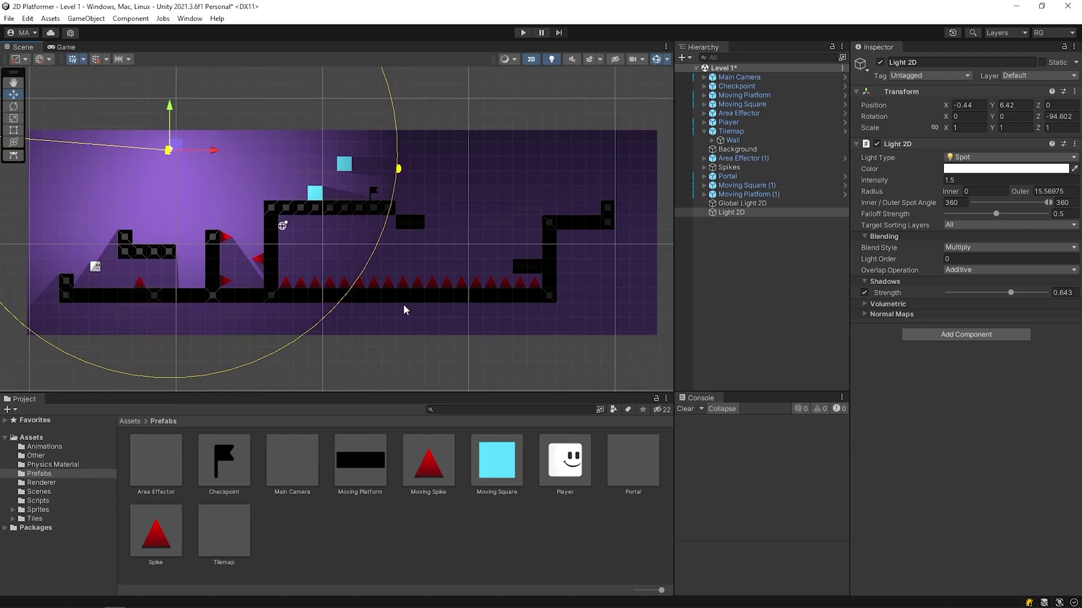
pyautogui.hotkey('ctrl', 'd')
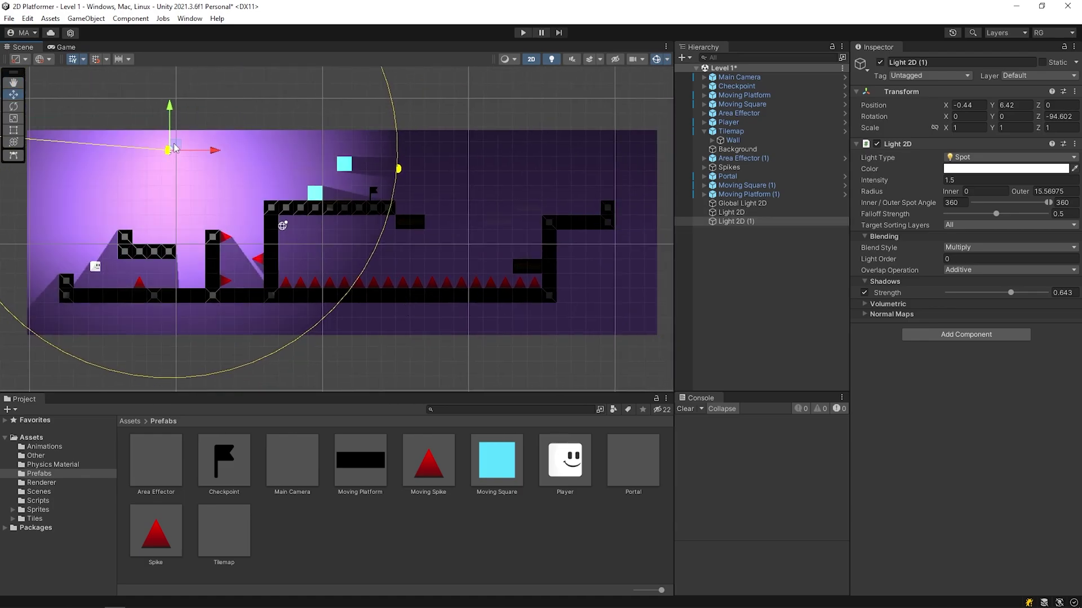
pyautogui.moveTo(174, 147); pyautogui.dragTo(328, 245)
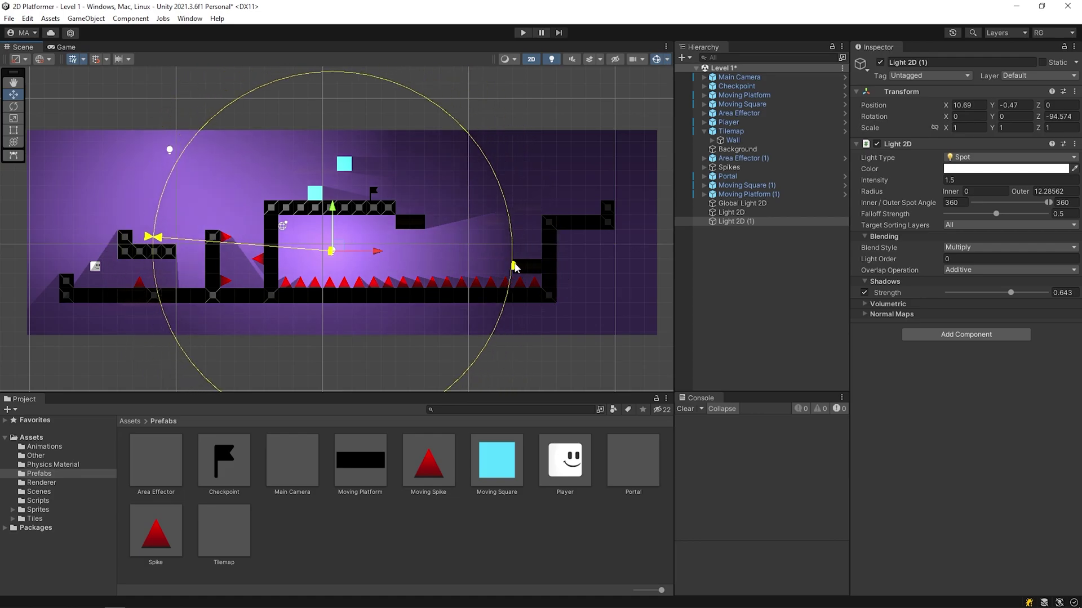
# Step: Adjust the copied light to about X 9.73, Y -0.08, outer radius 15.73, shadow strength 1 and intensity 1.25
pyautogui.moveTo(156, 238); pyautogui.dragTo(397, 169)
pyautogui.moveTo(331, 251); pyautogui.dragTo(272, 254)
pyautogui.moveTo(430, 153); pyautogui.dragTo(578, 193)
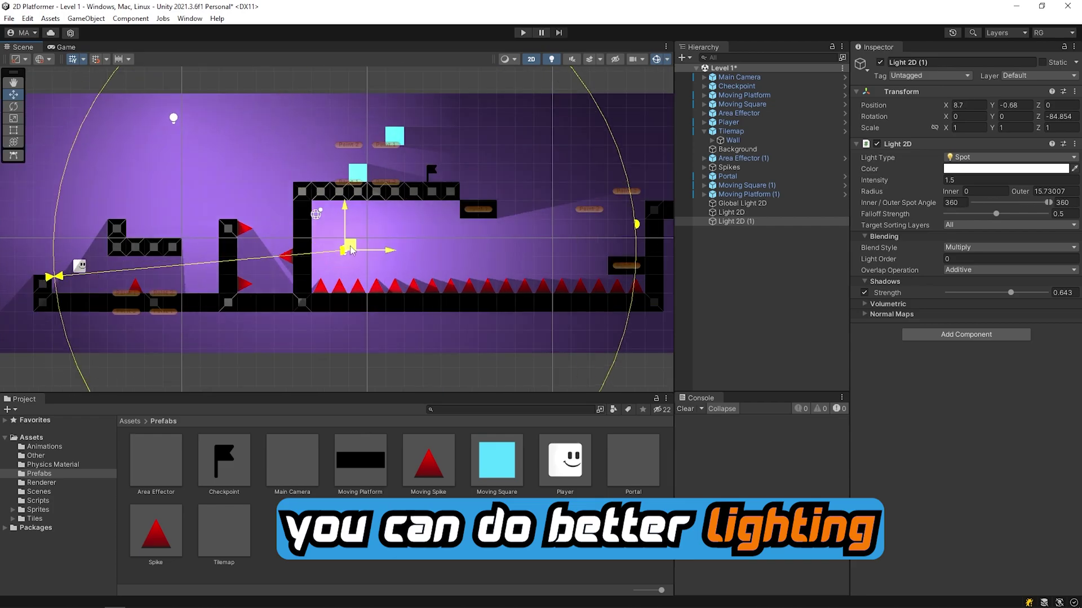
pyautogui.moveTo(1010, 293); pyautogui.dragTo(1067, 294)
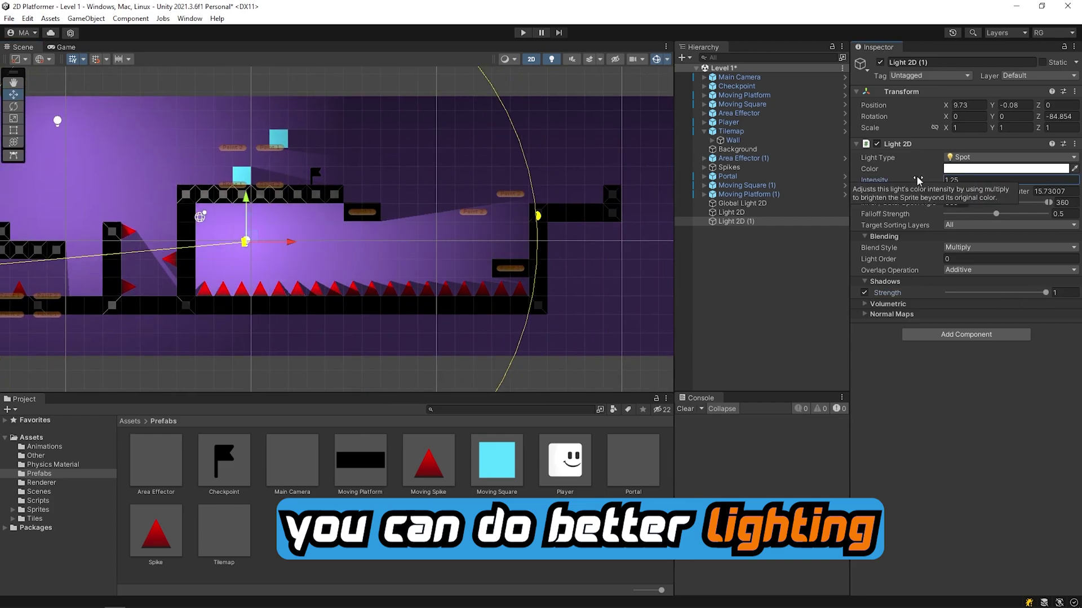
# Step: Change the copied light's color to light blue, hexadecimal 5DE7FF
pyautogui.click(983, 169)
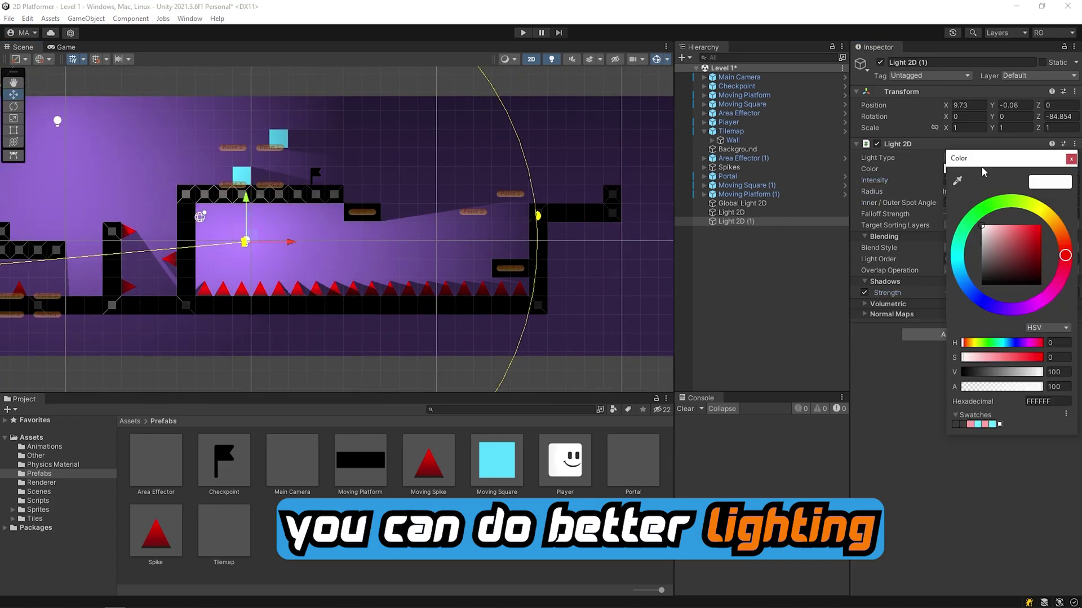
pyautogui.click(970, 283)
pyautogui.click(1012, 226)
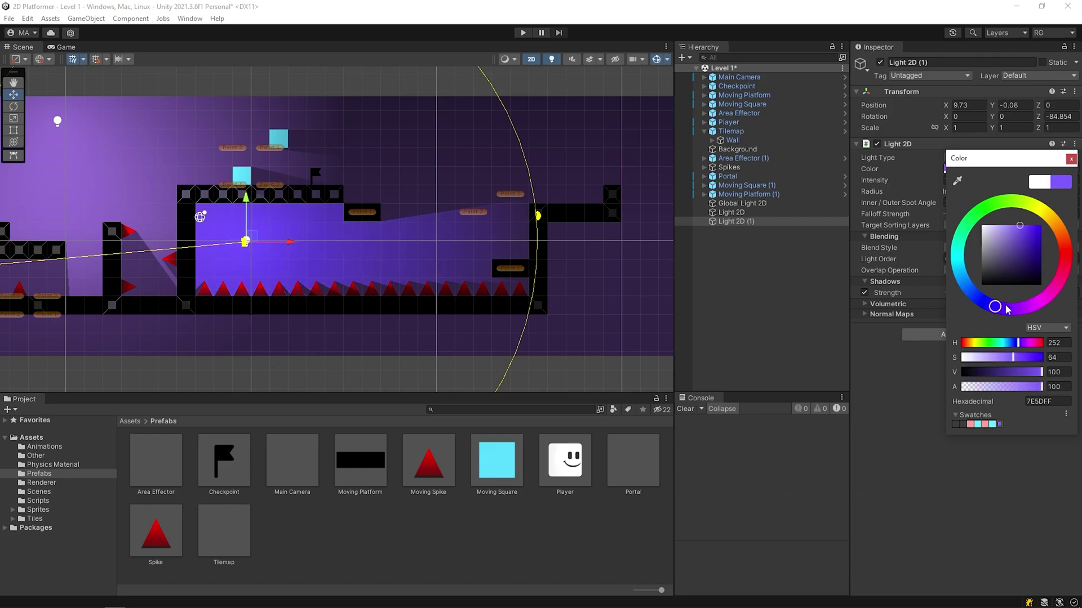
pyautogui.moveTo(983, 299); pyautogui.dragTo(1051, 214)
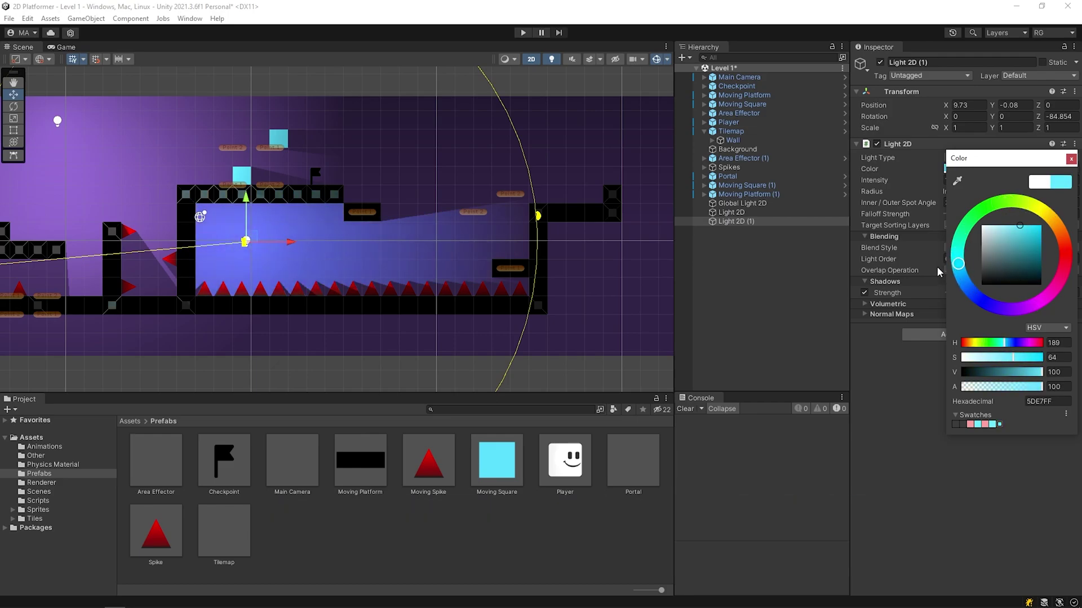
# Step: Enlarge the light blue light to an outer radius of about 23.04 and shift it to about X 10.28, Y -0.78
pyautogui.moveTo(539, 217); pyautogui.dragTo(590, 159)
pyautogui.moveTo(261, 254); pyautogui.dragTo(398, 272, button='middle')
pyautogui.scroll(-4, 398, 272)
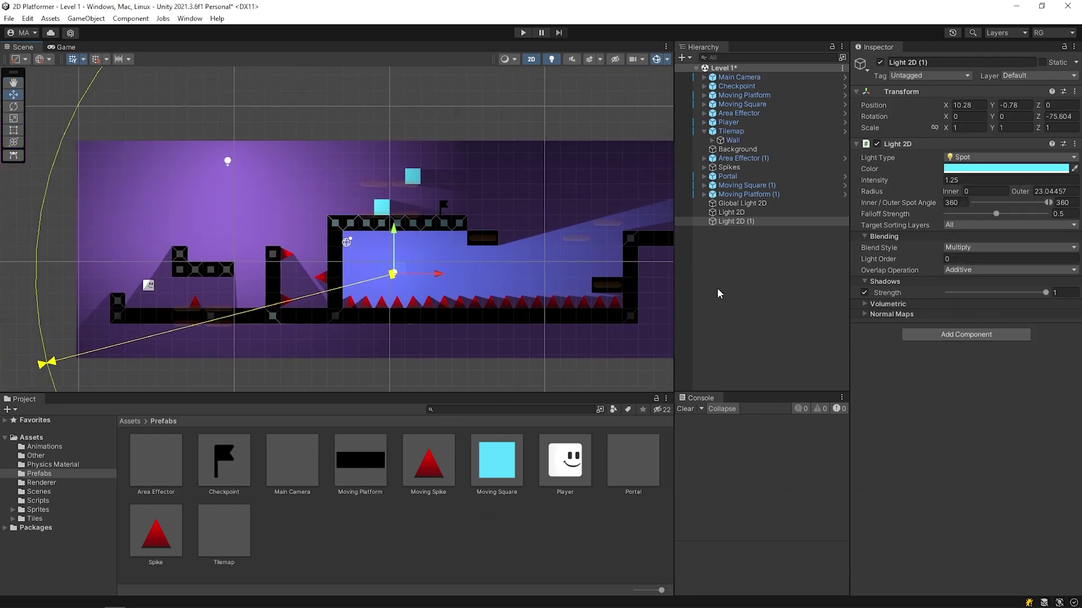
# Step: Create an empty object named Light System and group the global light and both spot lights under it
pyautogui.click(713, 289)
pyautogui.rightClick(739, 243)
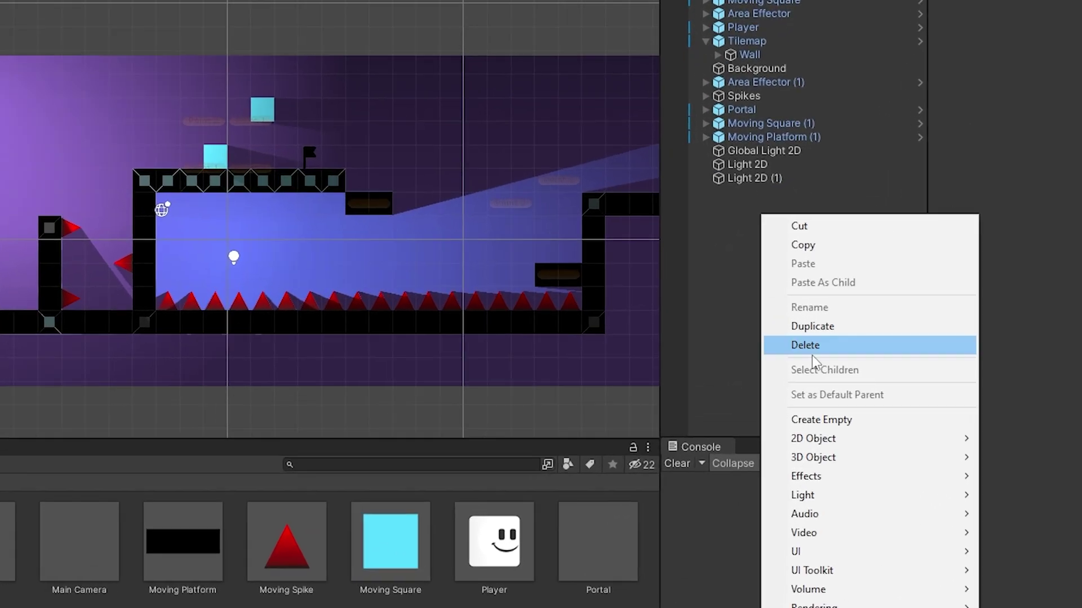
pyautogui.click(820, 420)
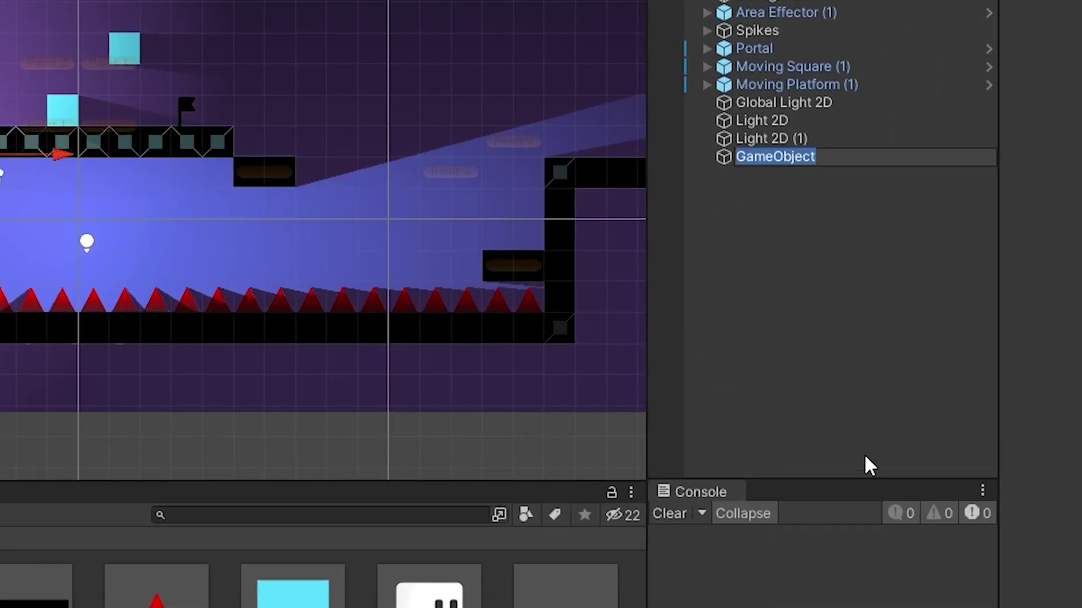
pyautogui.write('Light Syste')
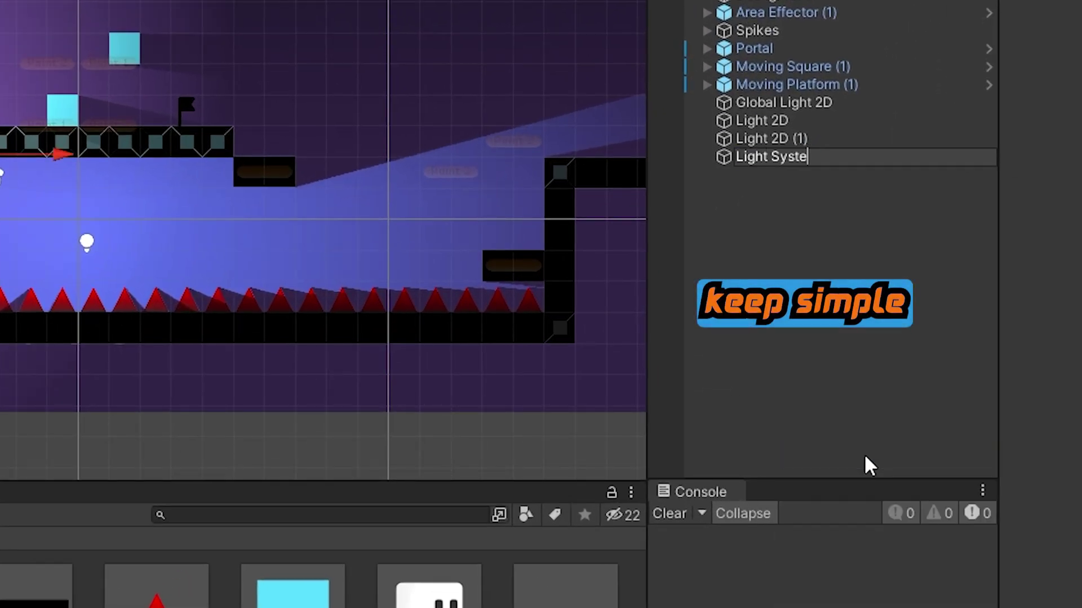
pyautogui.click(806, 103)
pyautogui.keyDown('shift'); pyautogui.click(787, 141); pyautogui.keyUp('shift')
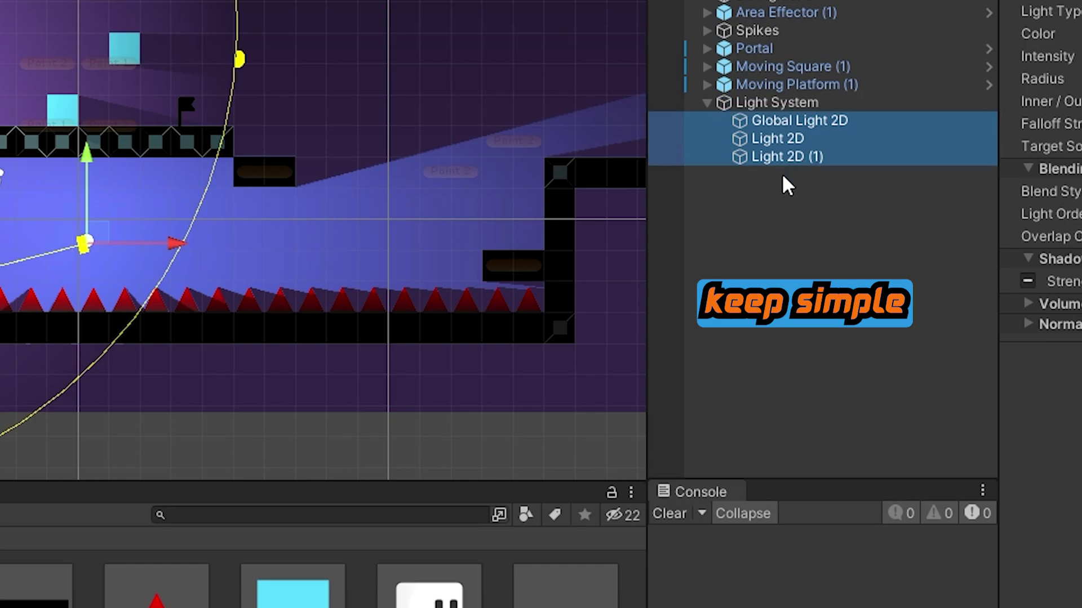
pyautogui.click(704, 103)
# Step: Playtest the lit level, moving the player past the first spikes and over the spiked wall into the portal
pyautogui.click(522, 32)
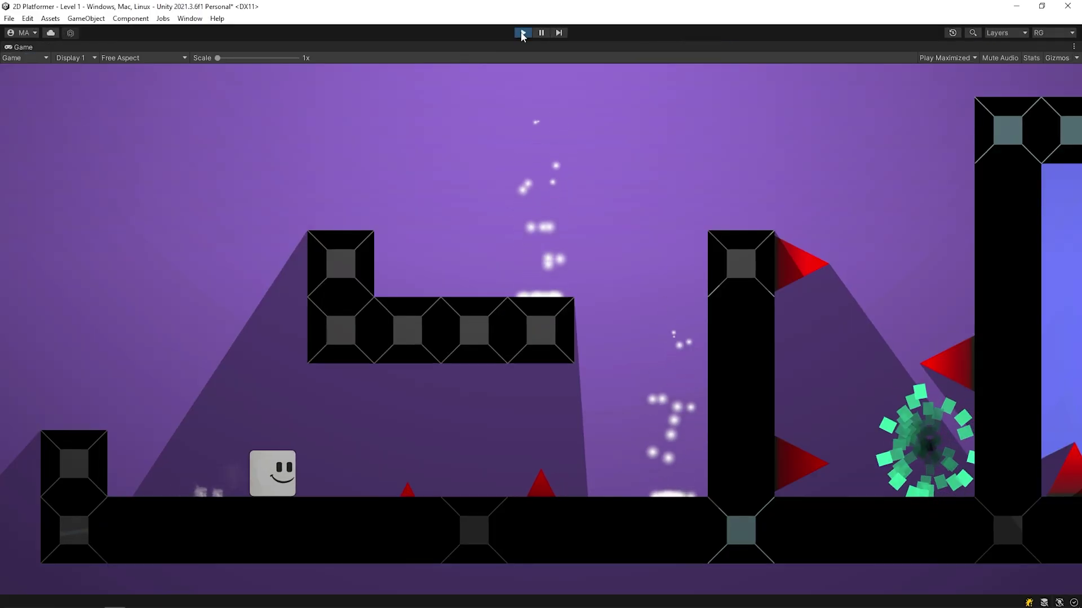
pyautogui.press('d')
pyautogui.press('Right')
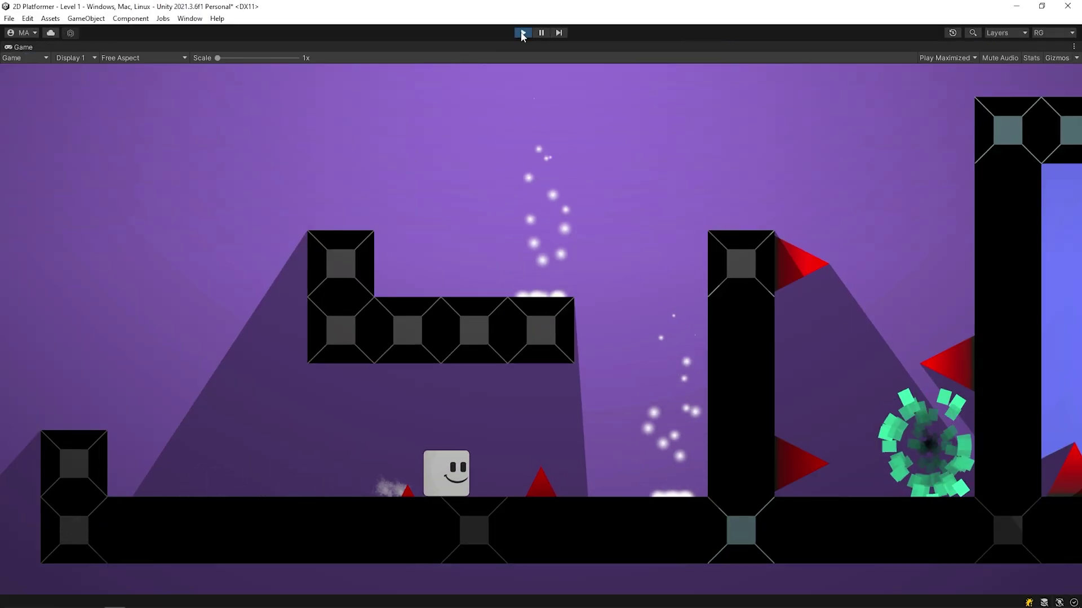
pyautogui.press('Right')
pyautogui.press('Left')
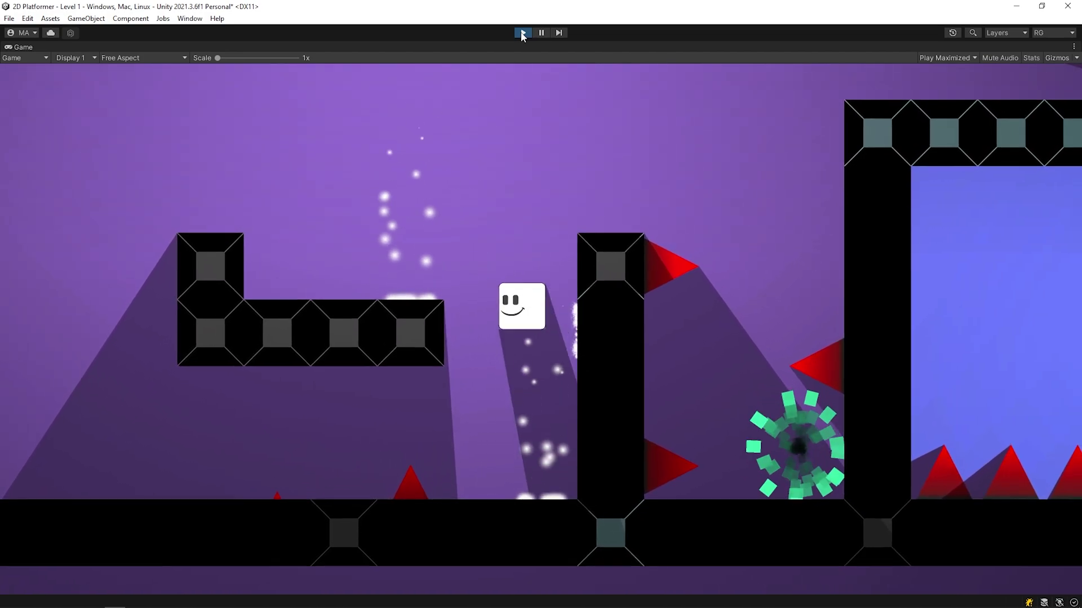
pyautogui.press('Right')
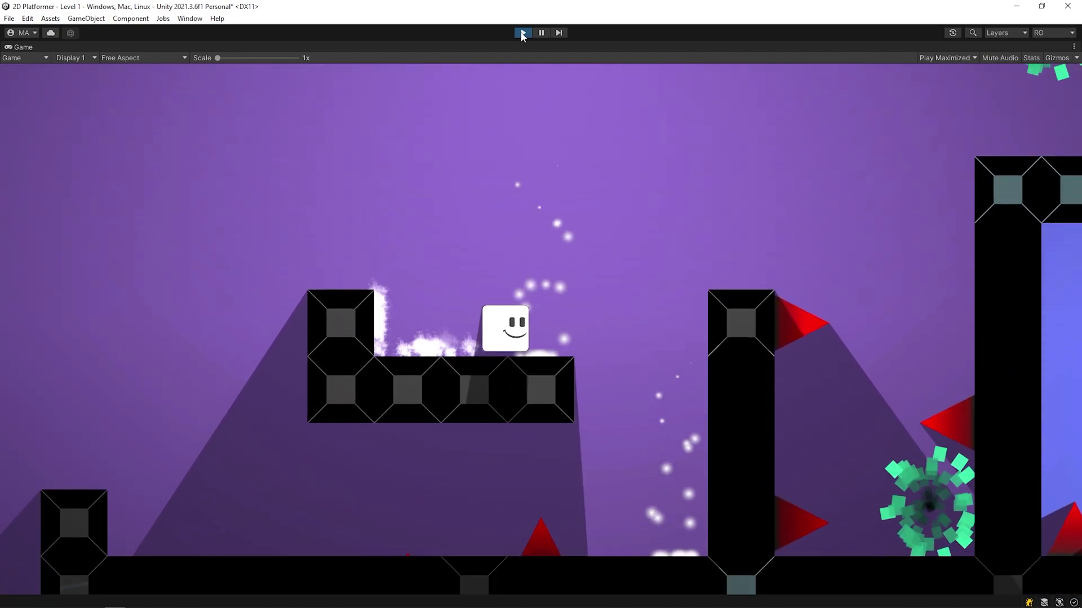
pyautogui.press('space')
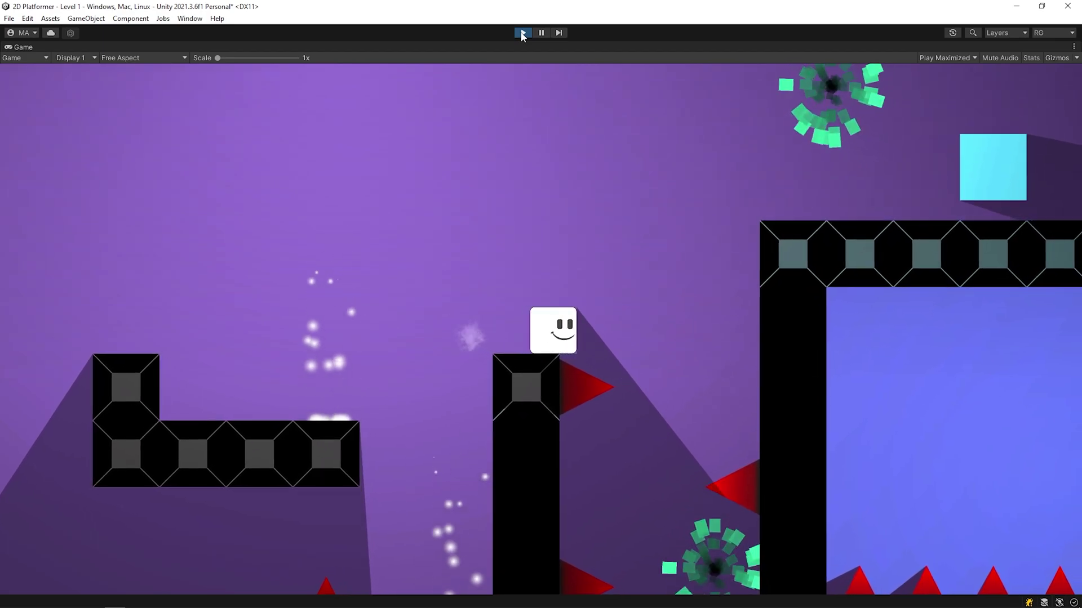
pyautogui.press('Right')
pyautogui.press('Left')
pyautogui.press('Right')
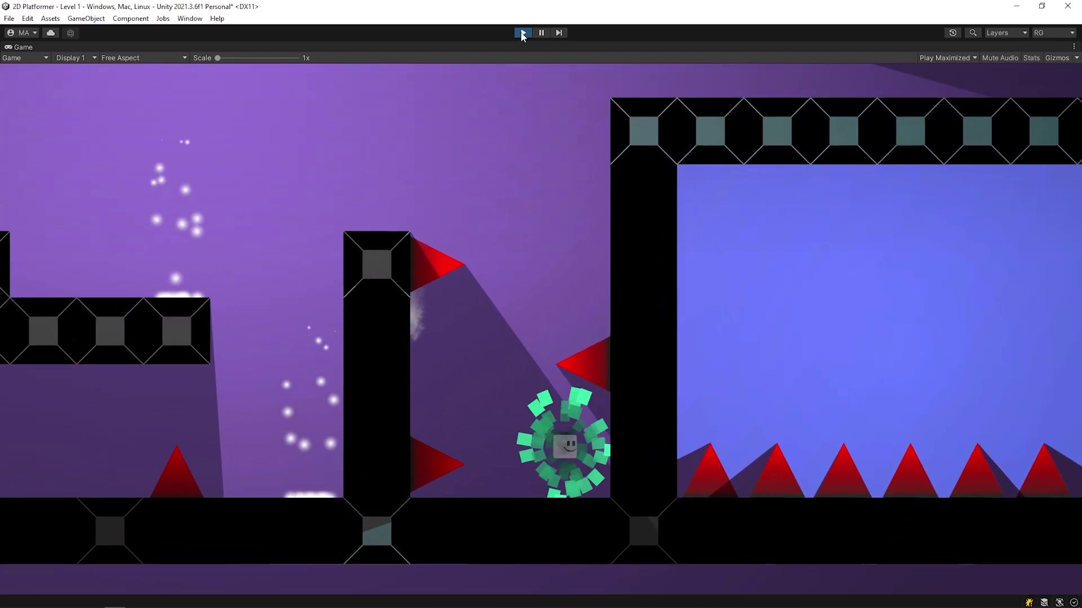
# Step: Continue the playtest past the moving squares and checkpoint, cross the moving platforms to the far ledge, and stop the game
pyautogui.press('Right')
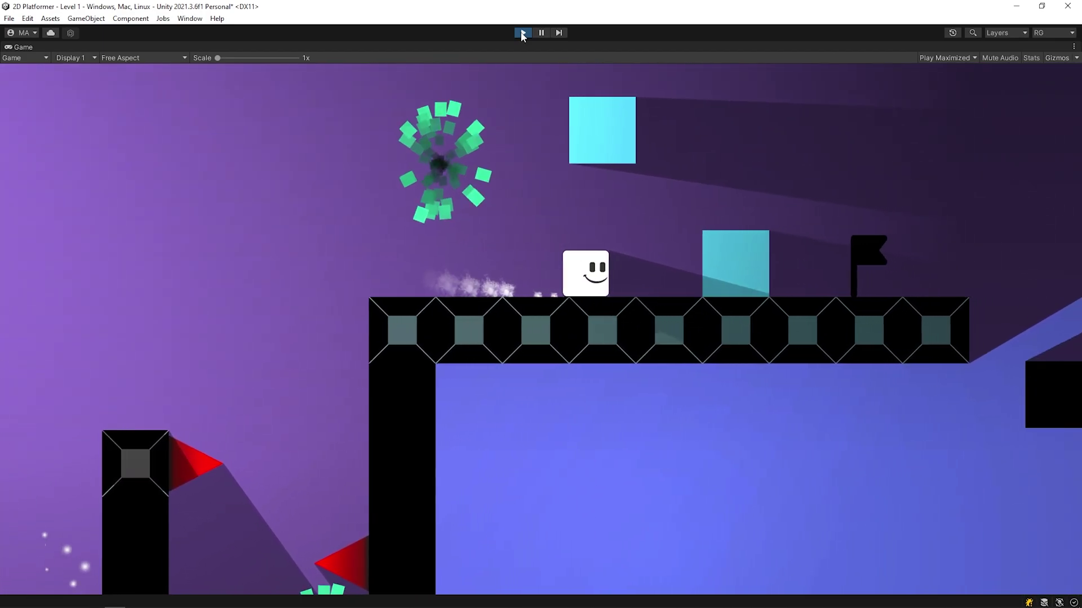
pyautogui.press('Right')
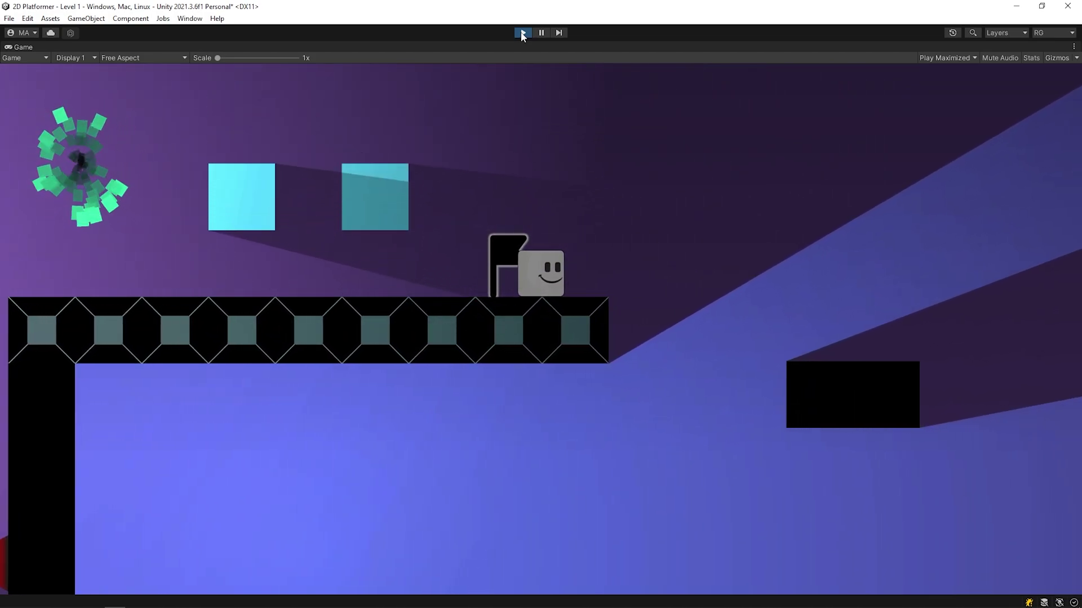
pyautogui.press('Right')
pyautogui.press('Right')
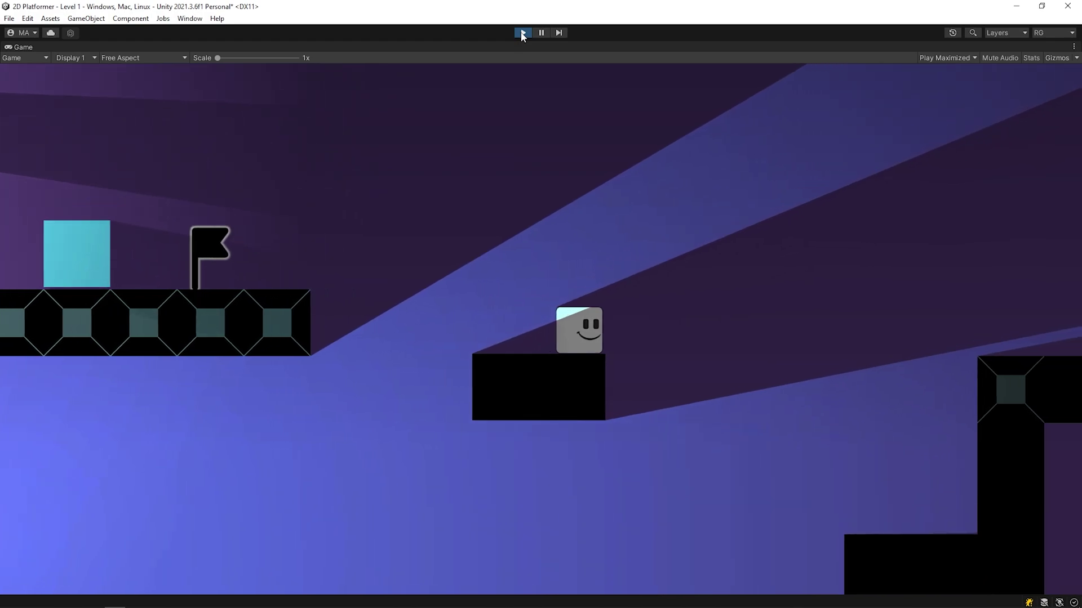
pyautogui.press('Right')
pyautogui.press('space')
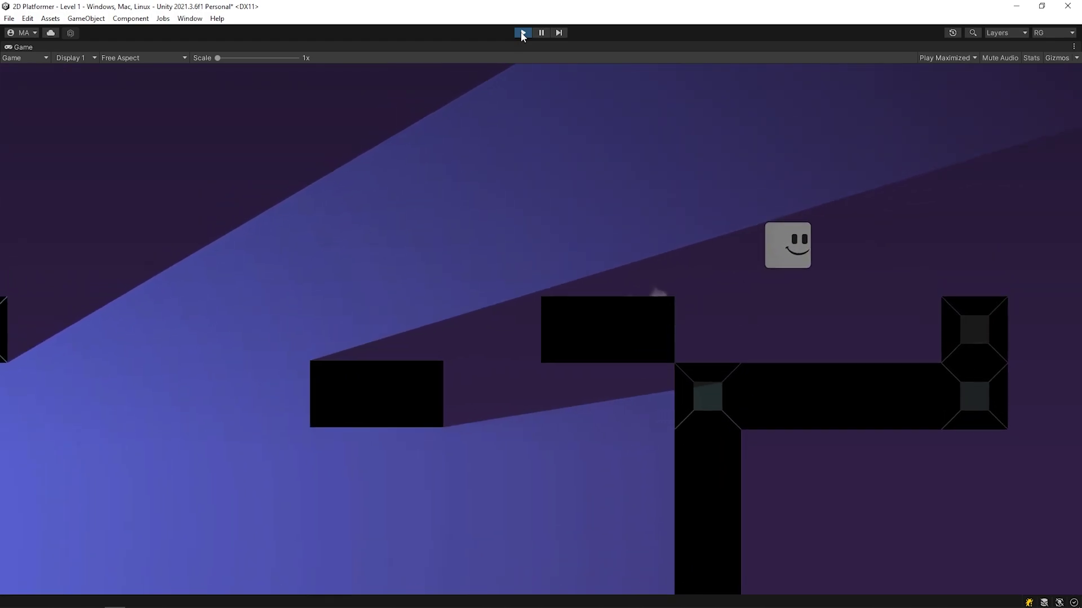
pyautogui.click(522, 33)
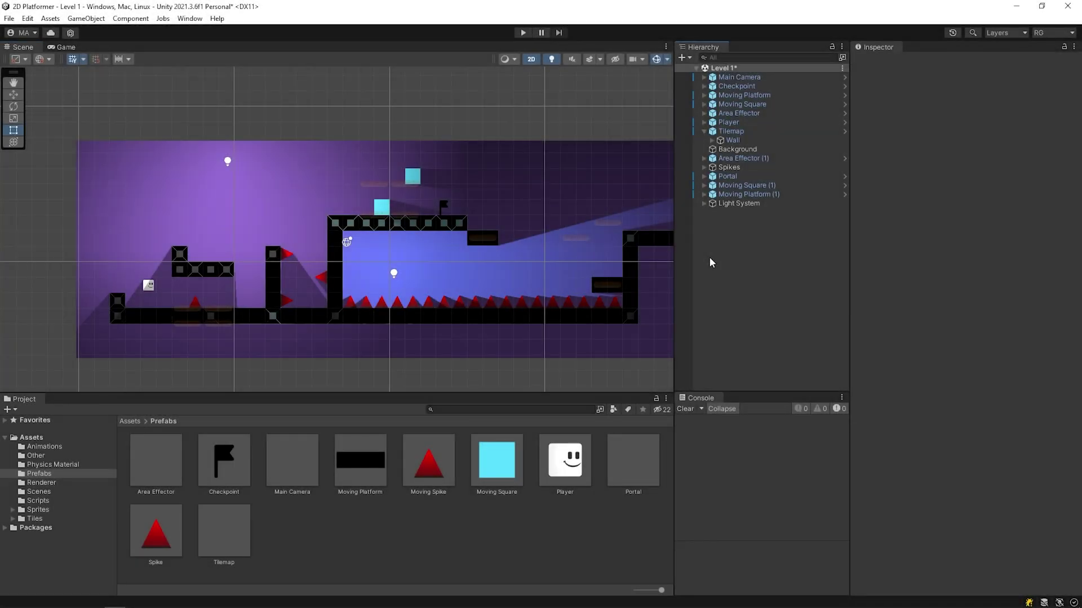
# Step: Add a 2D spot light, make it a child of Player and set its position to 0, 0, 0
pyautogui.rightClick(709, 257)
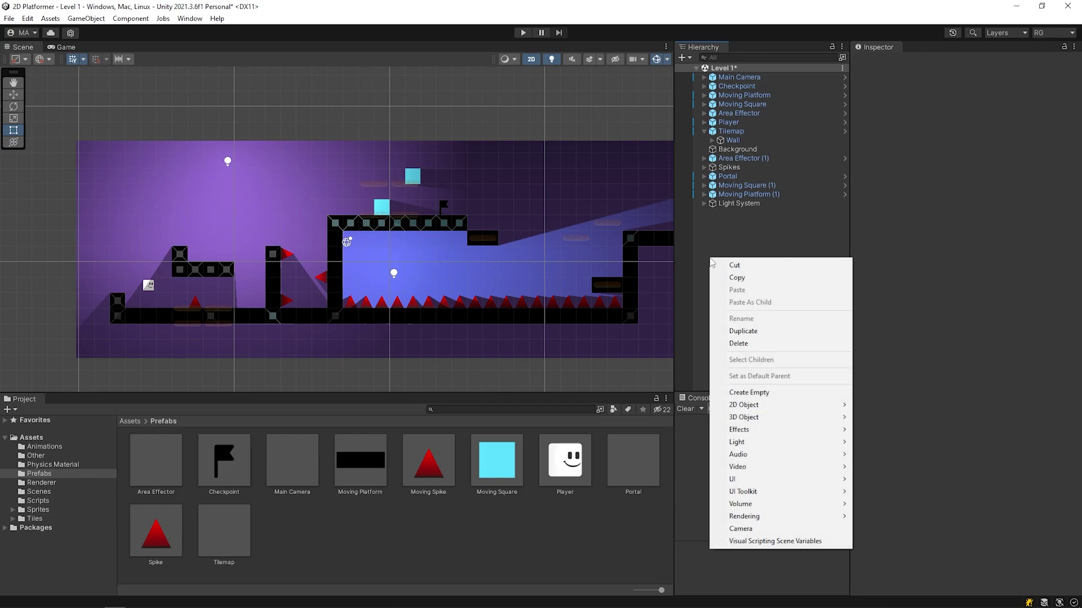
pyautogui.moveTo(792, 444)
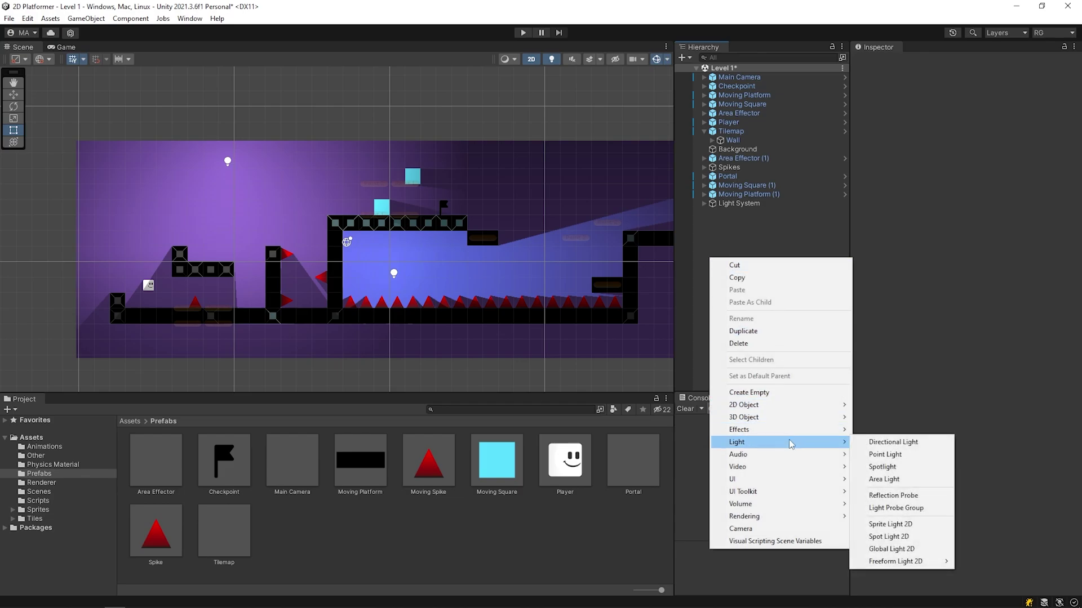
pyautogui.click(887, 525)
pyautogui.click(776, 327)
pyautogui.click(733, 213)
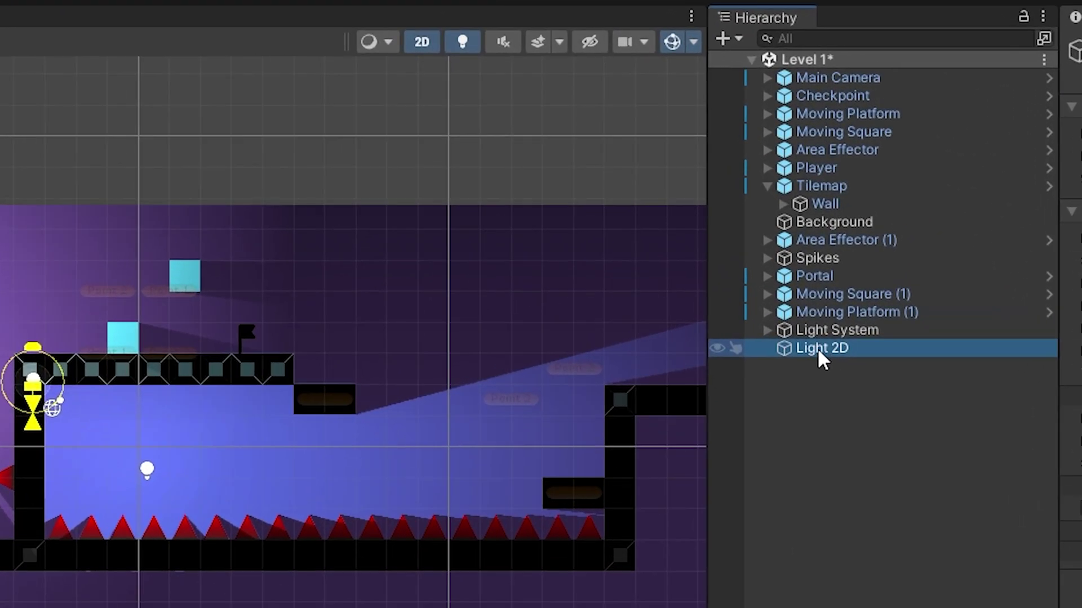
pyautogui.moveTo(817, 349); pyautogui.dragTo(820, 167)
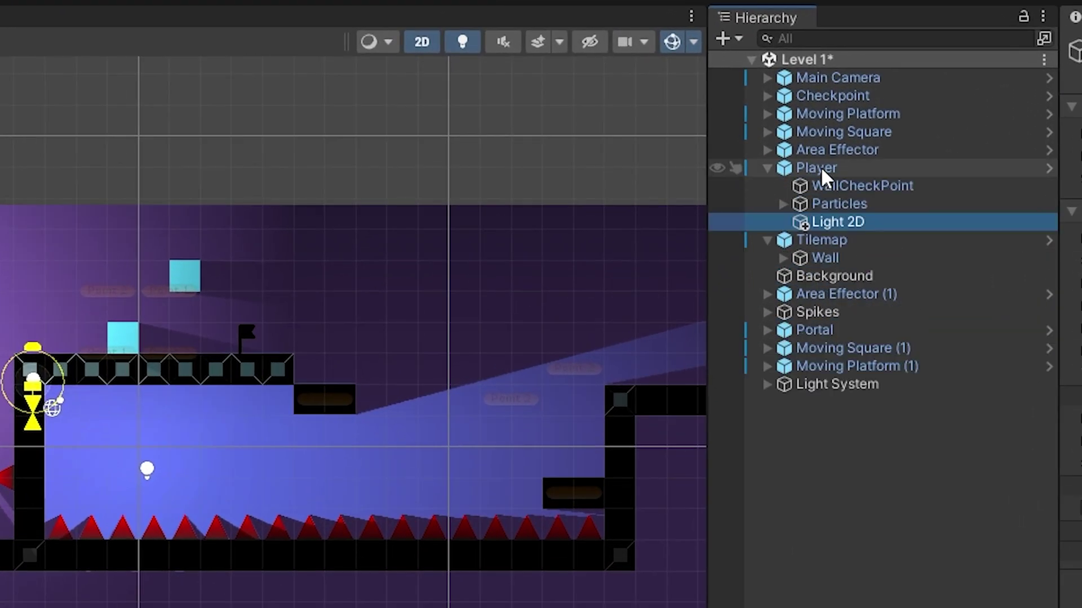
pyautogui.click(767, 240)
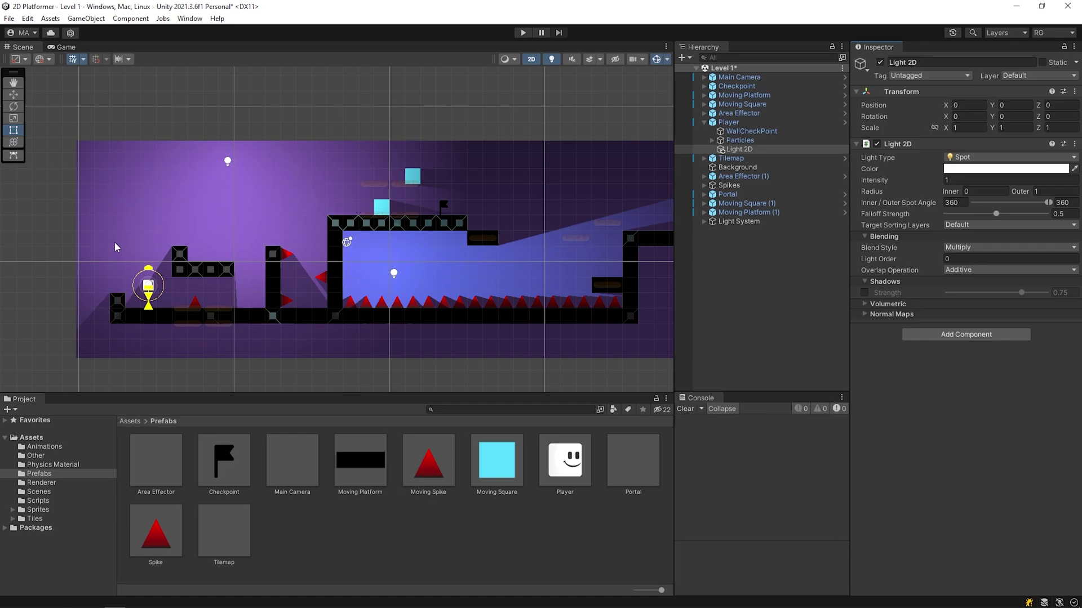
# Step: Deactivate the Light System object
pyautogui.scroll(2, 134, 271)
pyautogui.click(738, 221)
pyautogui.click(880, 63)
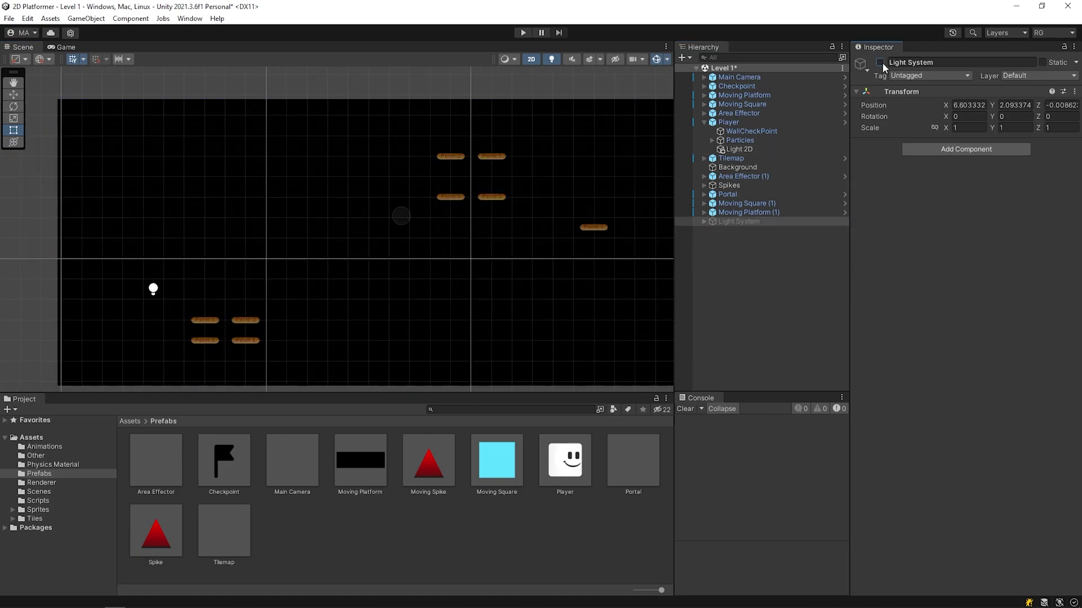
# Step: Make Player's light target all sorting layers and enlarge its outer radius to about 6.58
pyautogui.click(739, 149)
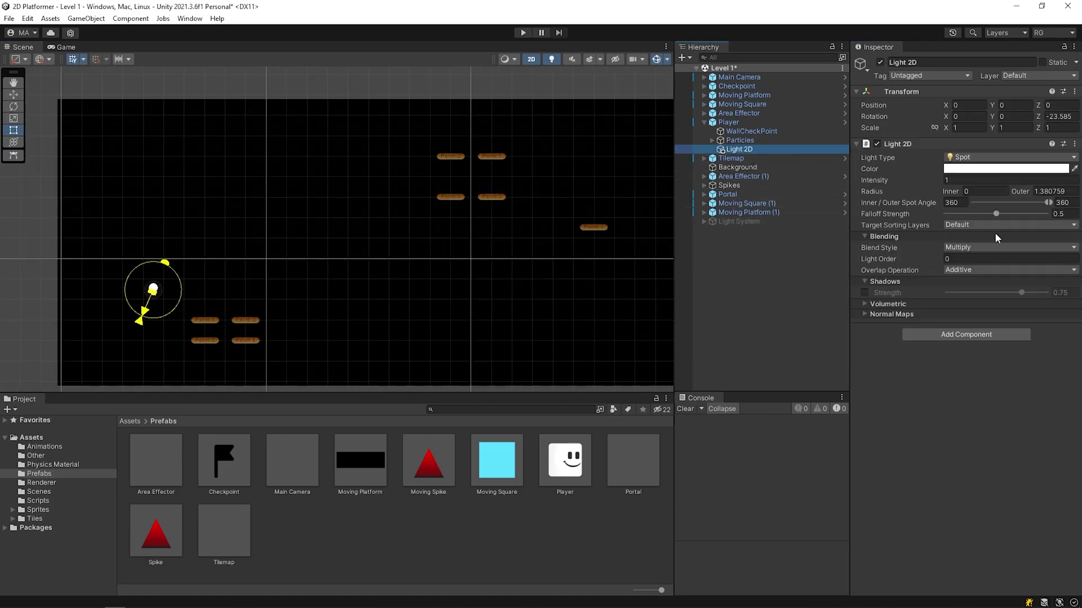
pyautogui.scroll(3, 219, 305)
pyautogui.moveTo(292, 191); pyautogui.dragTo(462, 125)
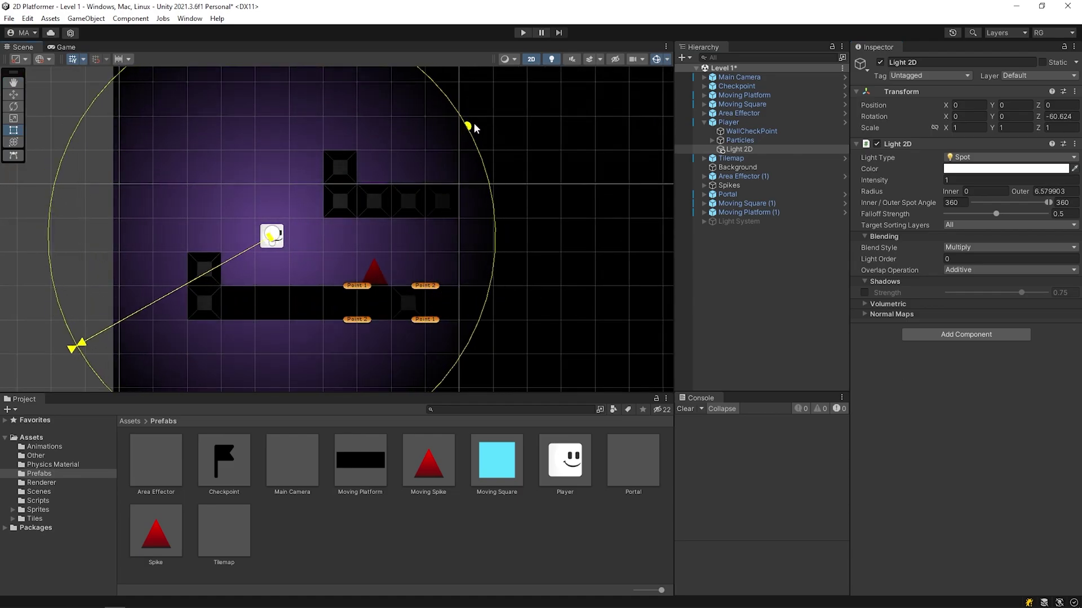
# Step: Playtest the start of the level with only the player's light active, jumping between the walls and upper ledge, and stop the game
pyautogui.click(523, 33)
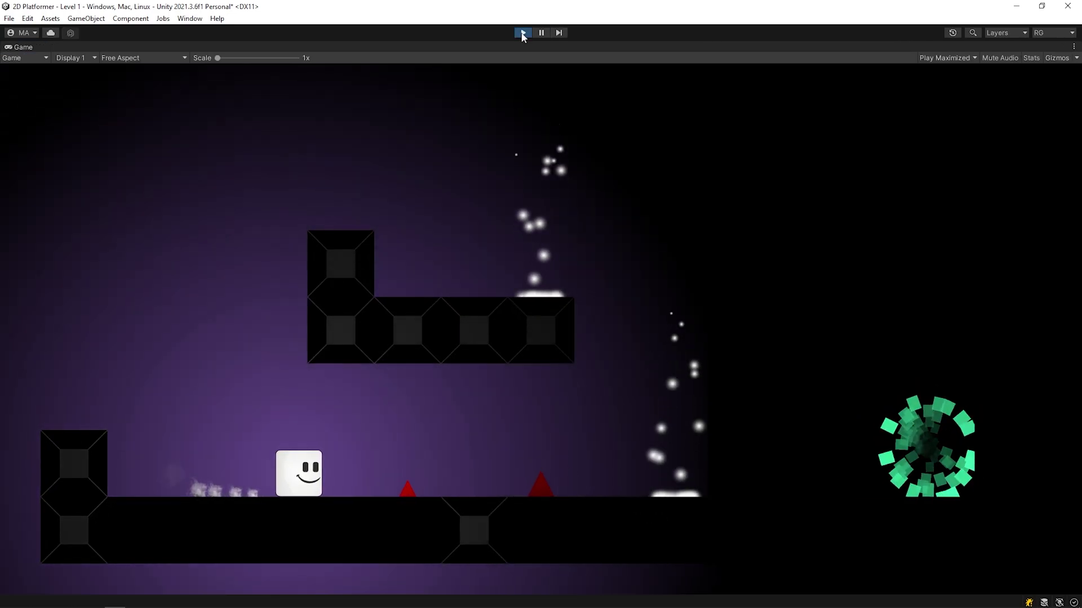
pyautogui.press('d')
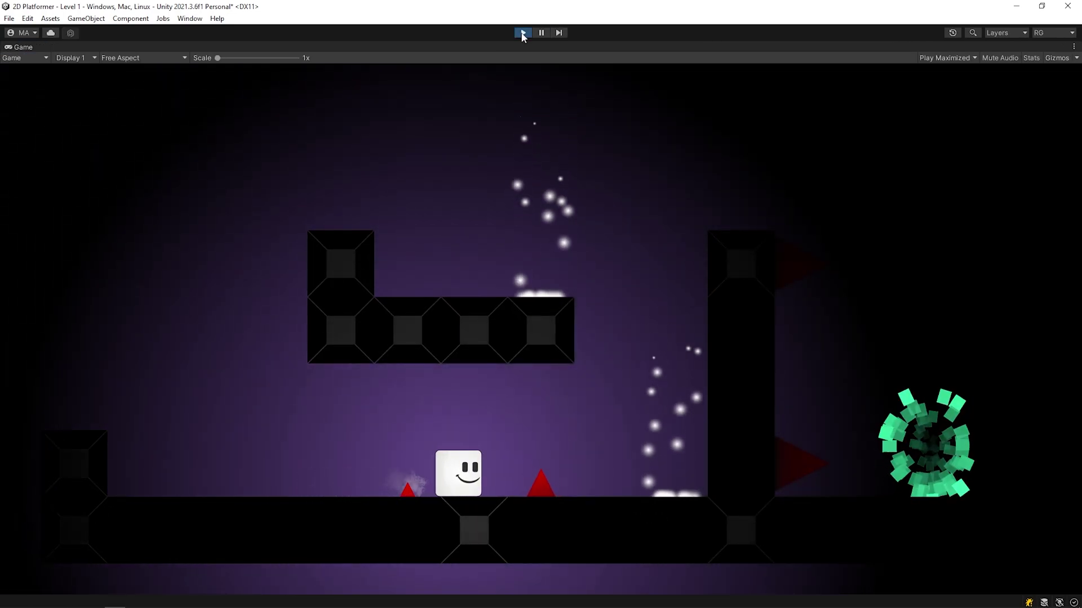
pyautogui.press('d')
pyautogui.press('space')
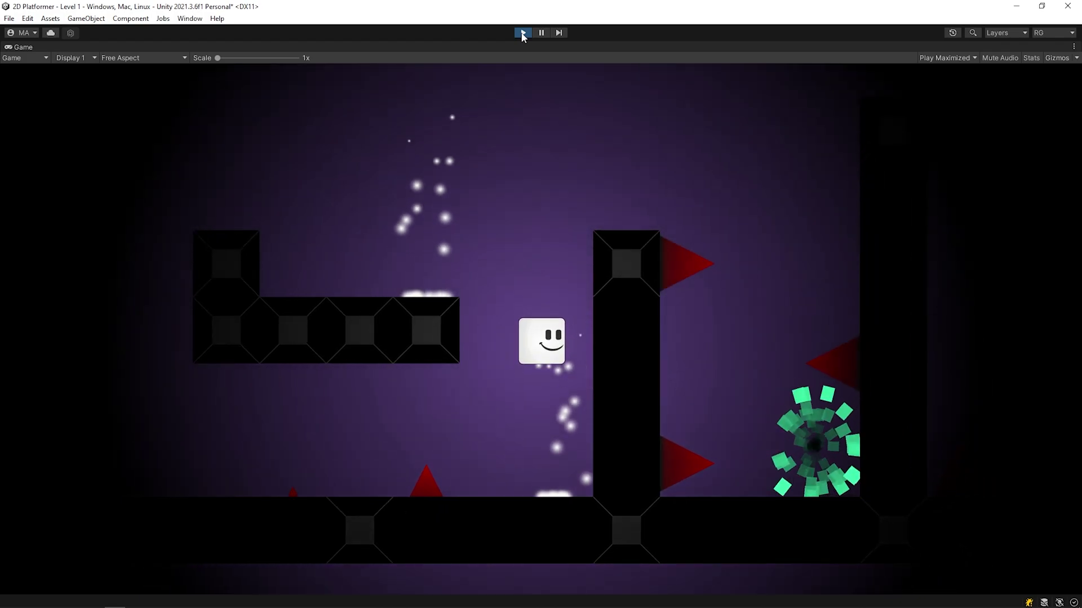
pyautogui.press('space')
pyautogui.press('a')
pyautogui.press('d')
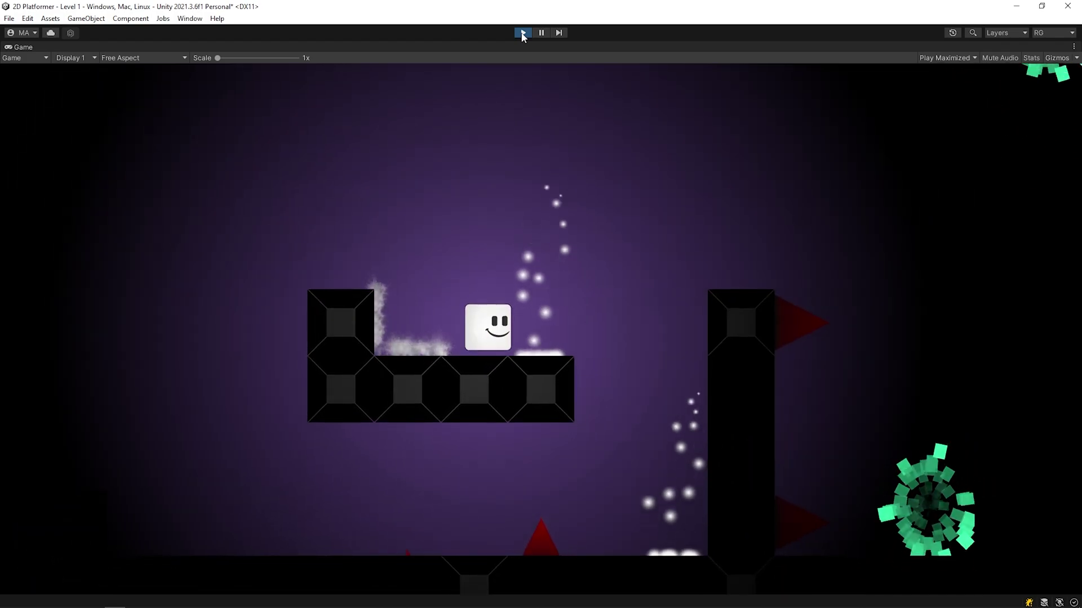
pyautogui.press('space')
pyautogui.press('d')
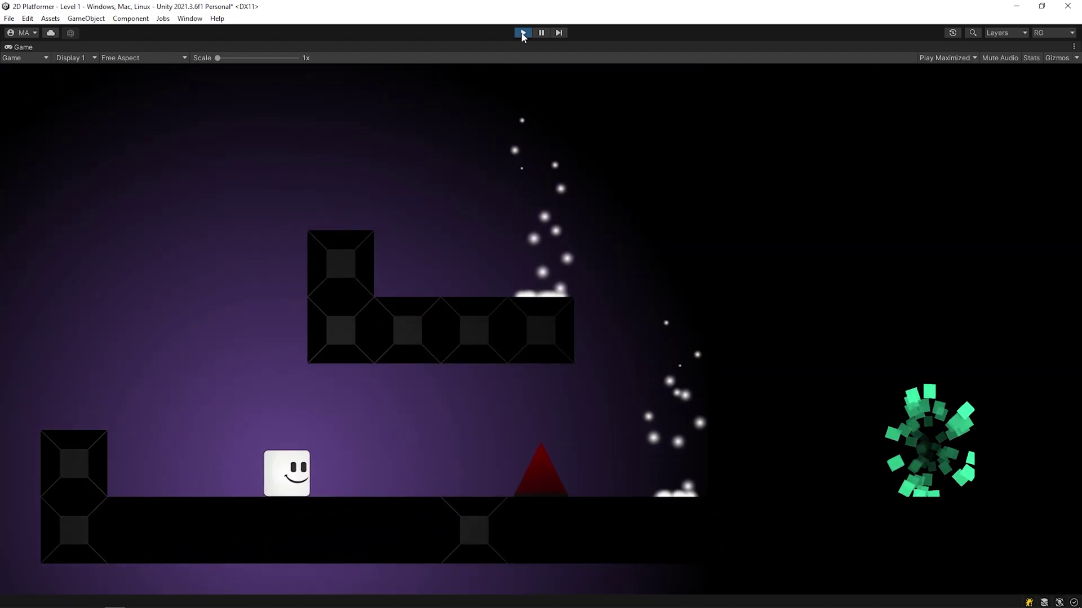
pyautogui.click(522, 33)
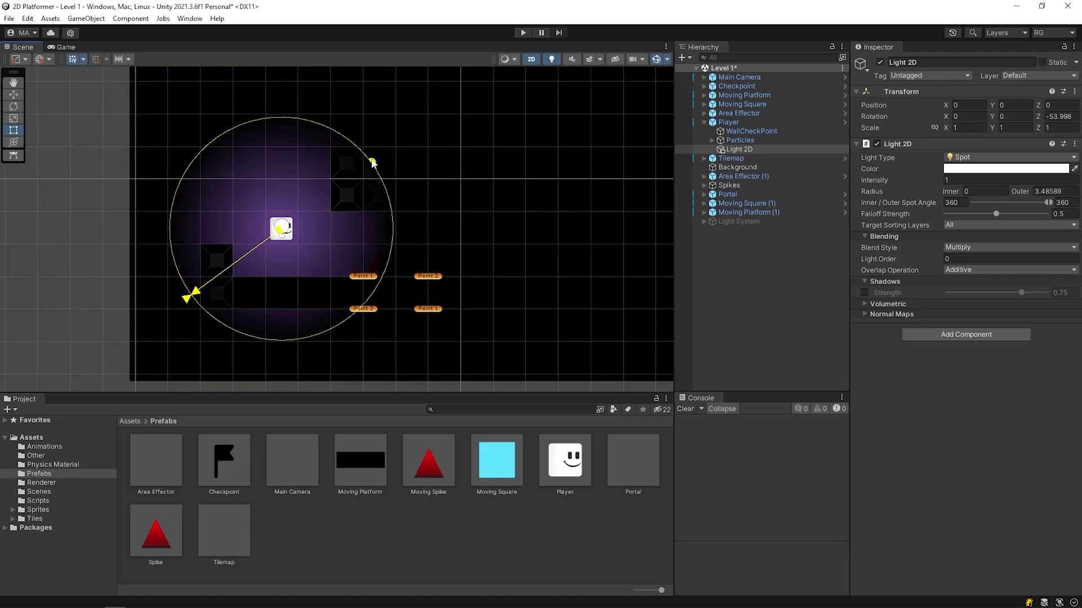
# Step: Shrink the player's light to an outer radius of about 1.87 and reactivate the Light System object
pyautogui.moveTo(337, 183); pyautogui.dragTo(326, 189)
pyautogui.scroll(8, 326, 187)
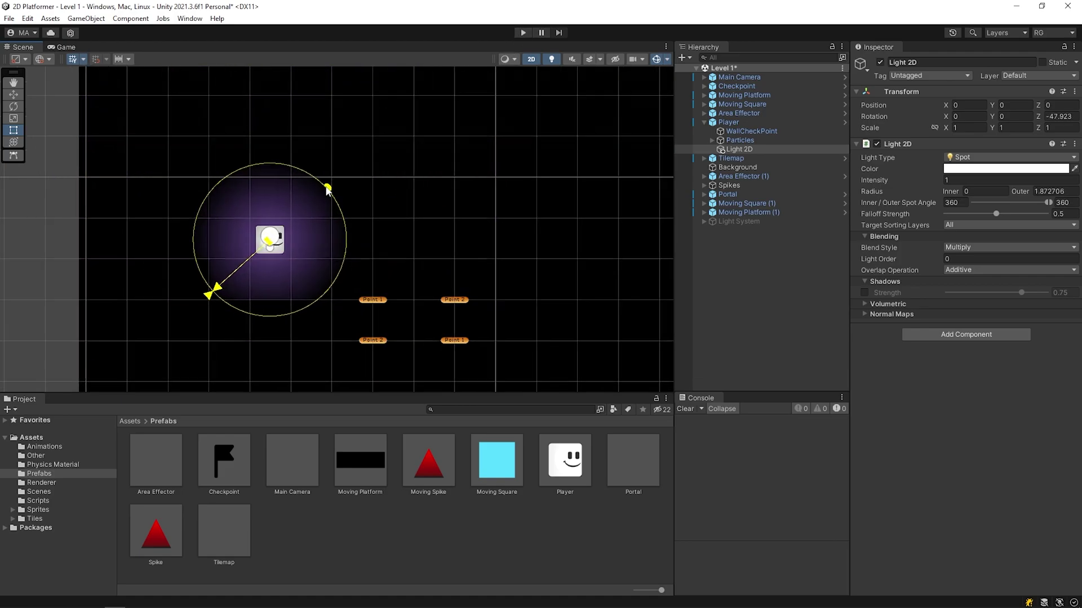
pyautogui.click(802, 221)
pyautogui.click(880, 63)
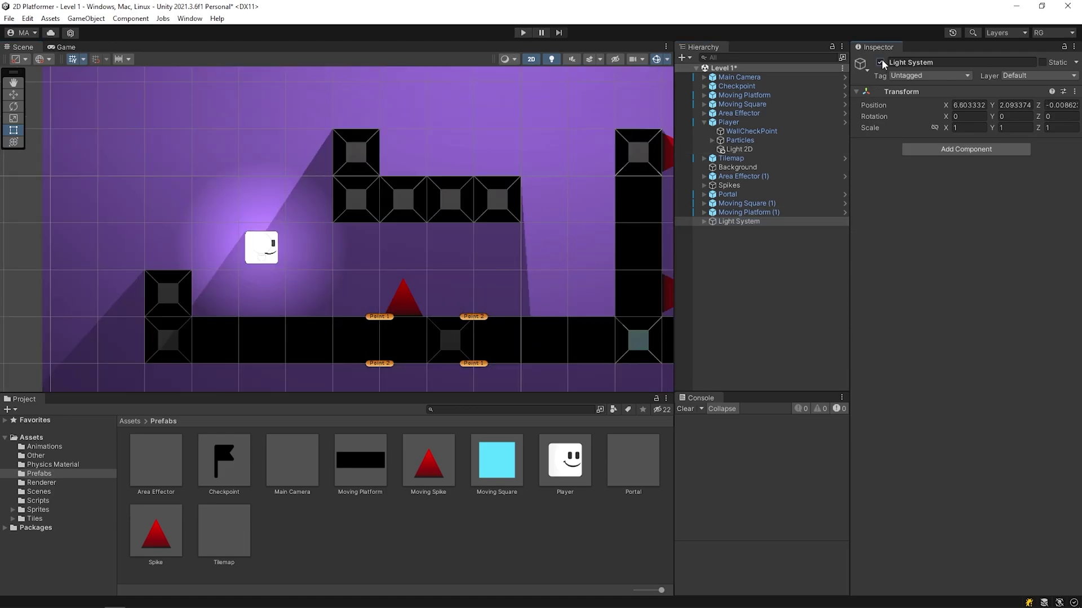
# Step: Set the player light's falloff strength to 1 and deactivate the Light System object
pyautogui.click(778, 150)
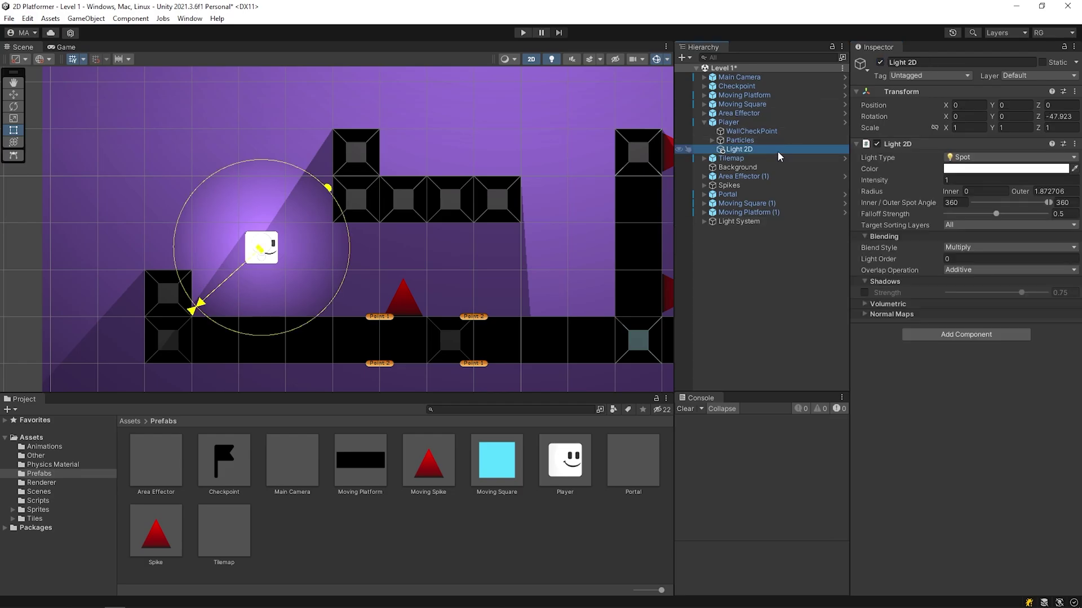
pyautogui.moveTo(995, 214); pyautogui.dragTo(1022, 214)
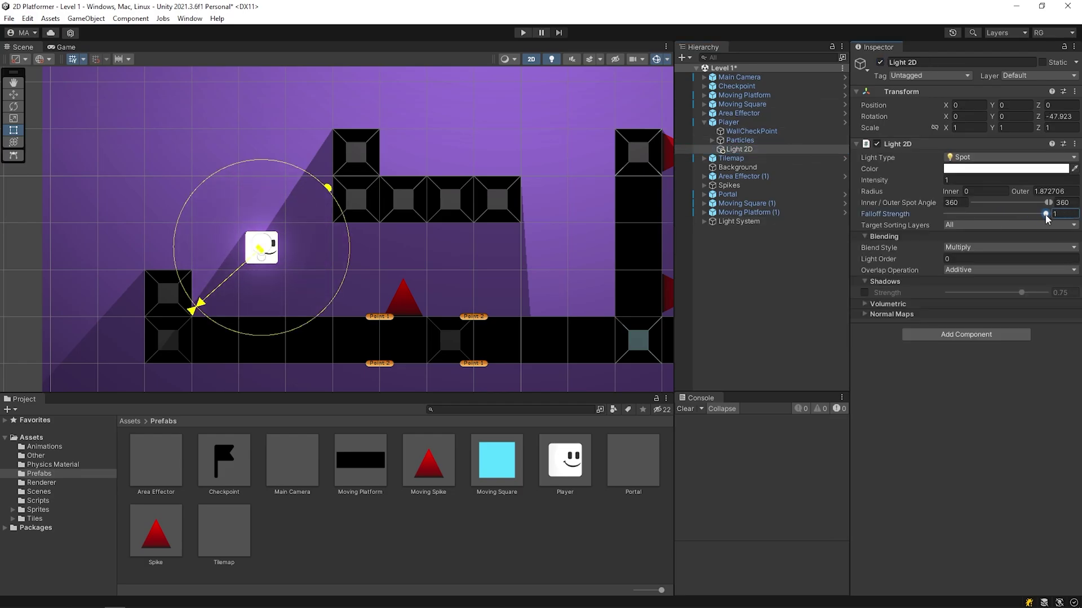
pyautogui.click(738, 221)
pyautogui.click(880, 62)
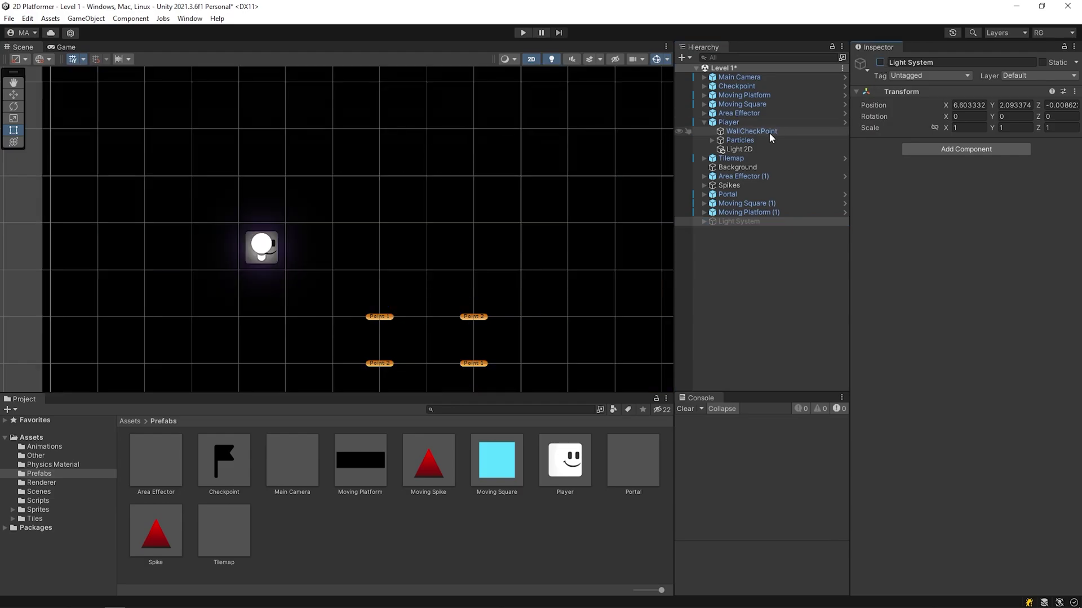
# Step: Select the player's Light 2D and minimize the Scene view's gizmo icon size to hide the bulb over the player
pyautogui.click(739, 149)
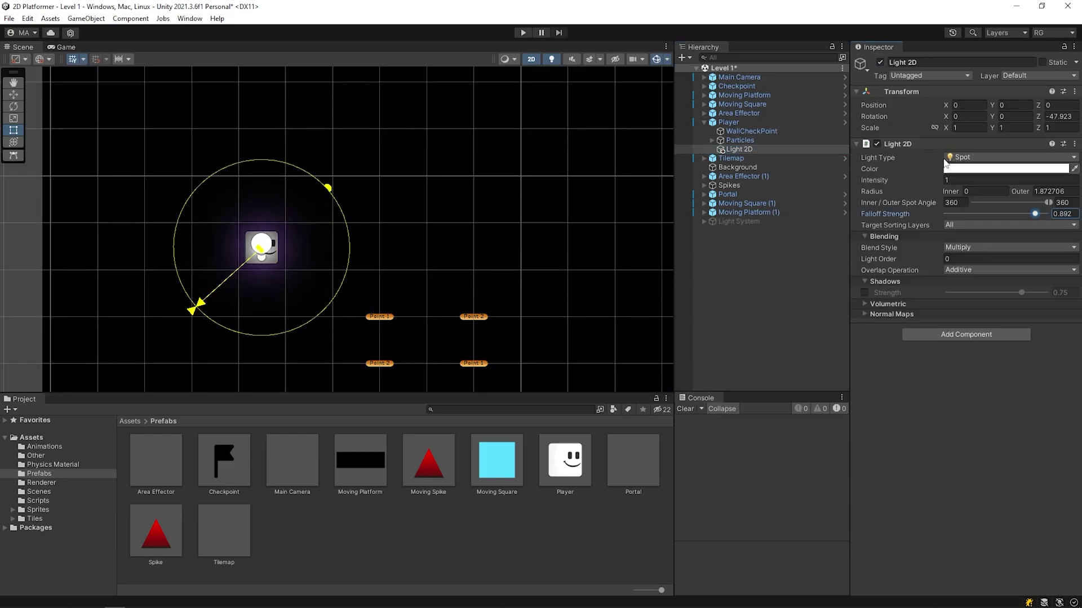
pyautogui.click(668, 59)
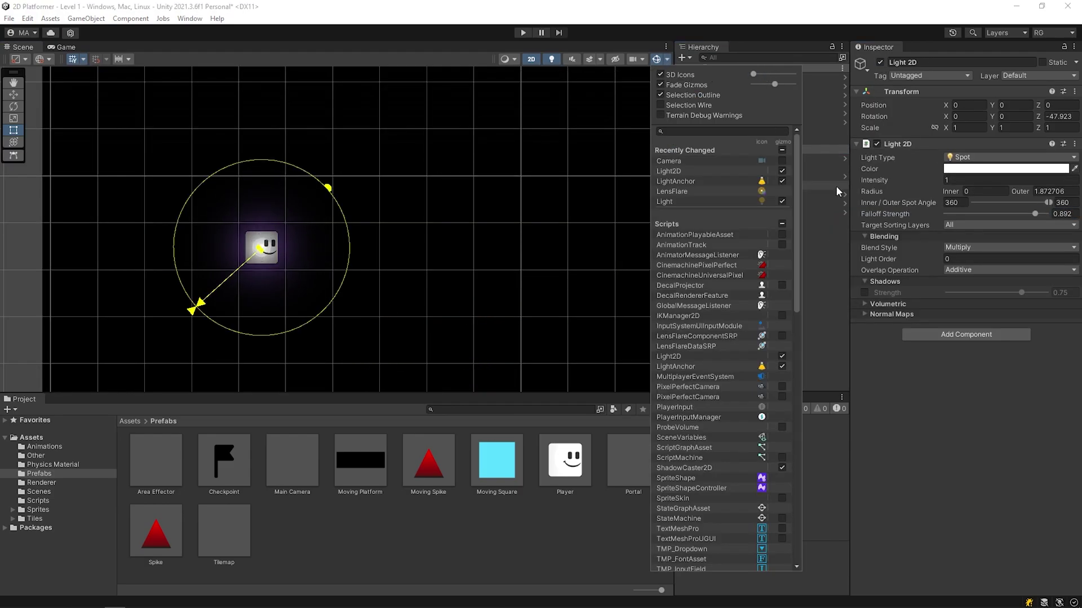
pyautogui.click(828, 239)
pyautogui.click(762, 147)
# Step: Tune the player's light to falloff strength 0.921 and an outer radius of about 1.47, and reactivate the Light System object
pyautogui.moveTo(987, 213); pyautogui.dragTo(871, 205)
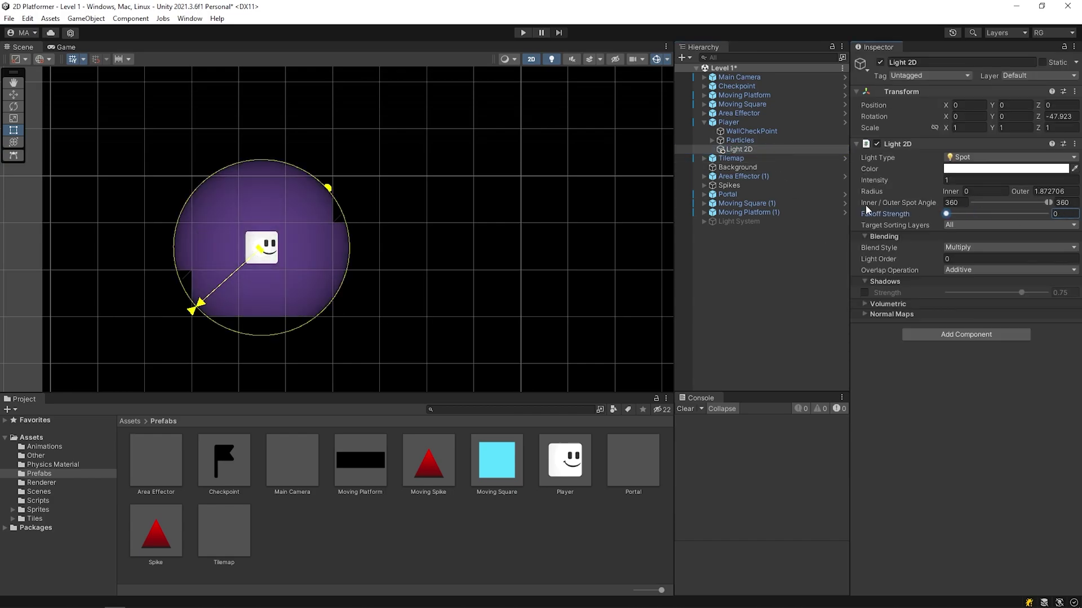
pyautogui.moveTo(954, 215); pyautogui.dragTo(1034, 216)
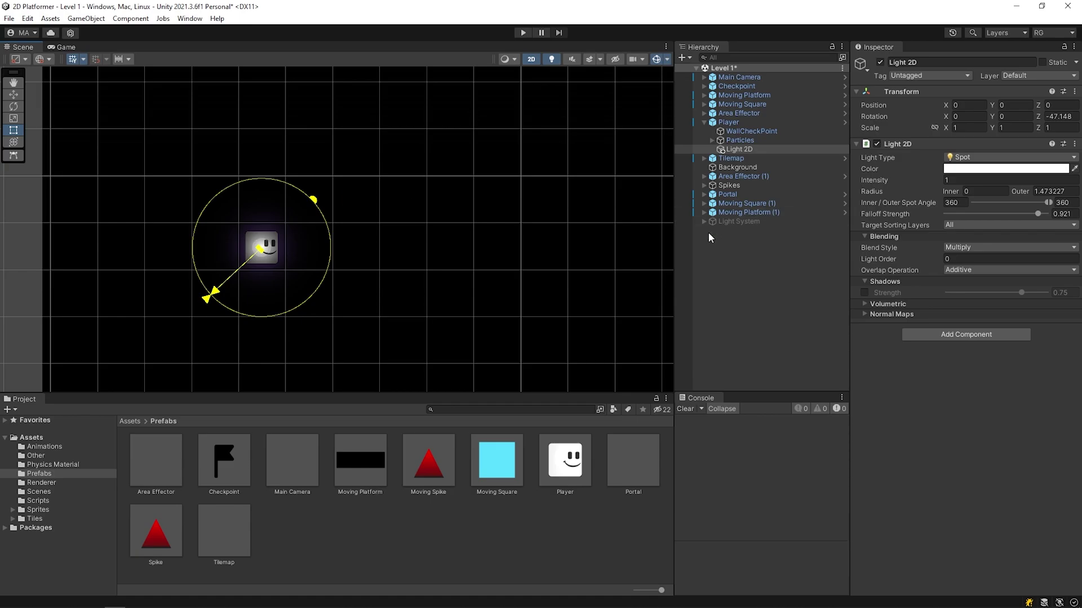
pyautogui.click(733, 221)
pyautogui.click(880, 62)
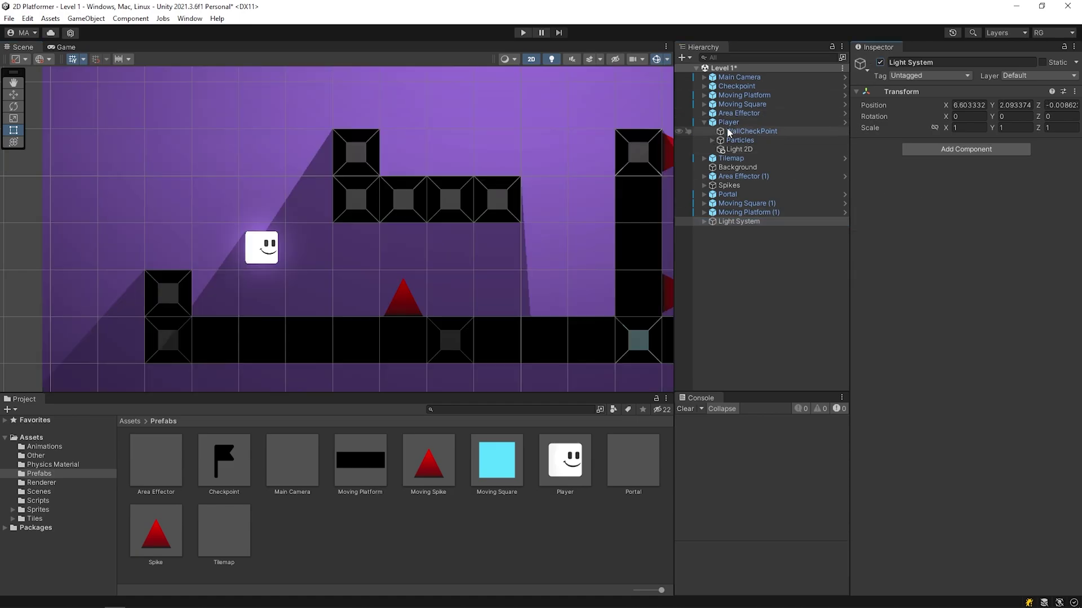
# Step: Start a playtest with the full lighting active, moving past the first spike and jumping up onto the upper ledge
pyautogui.click(523, 33)
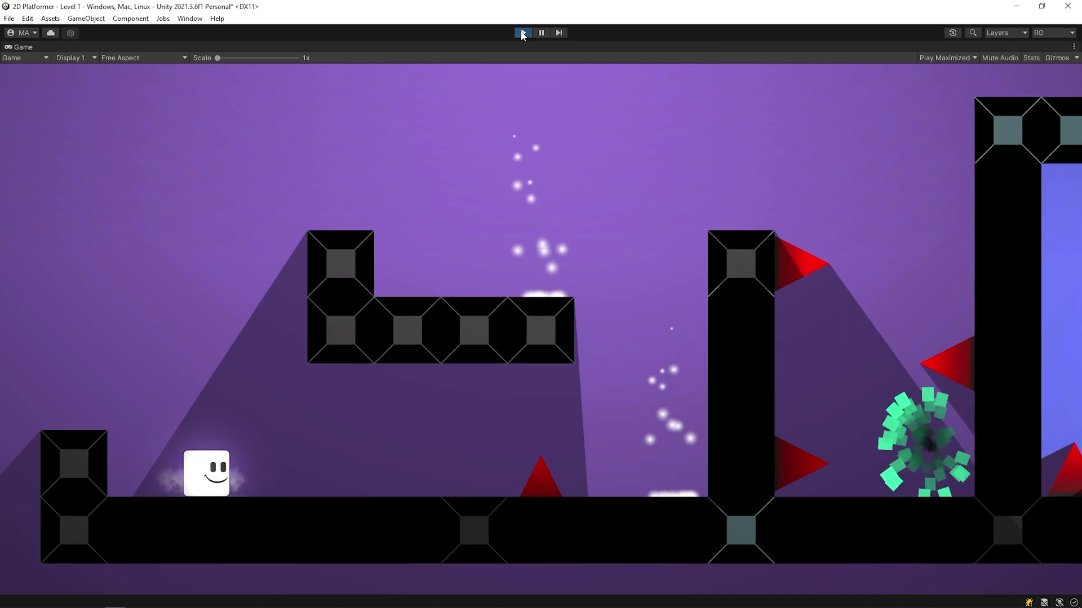
pyautogui.press('d')
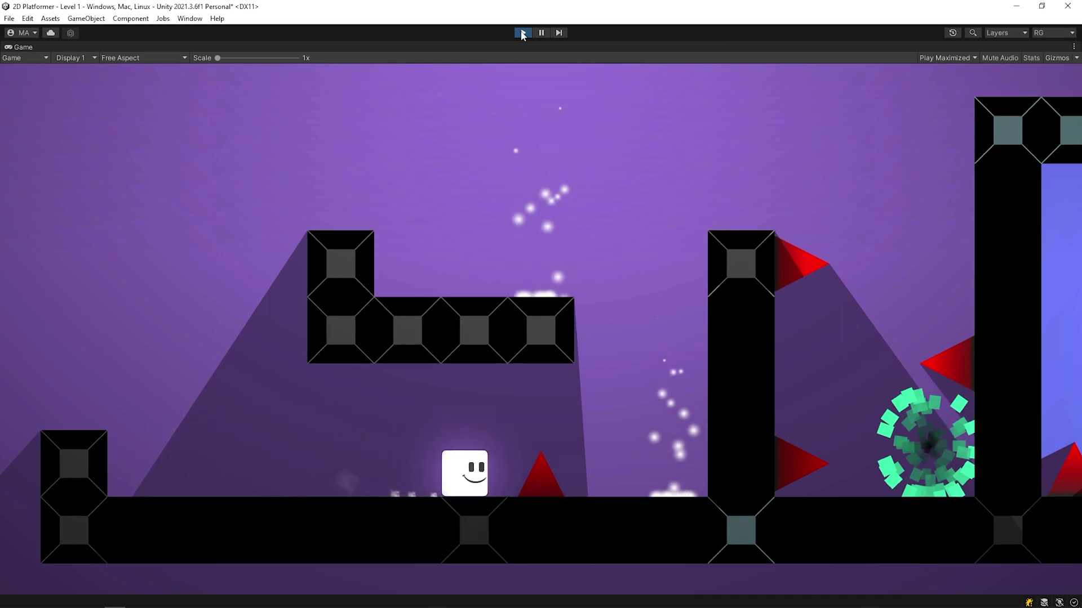
pyautogui.press('d')
pyautogui.press('space')
pyautogui.press('space')
pyautogui.press('a')
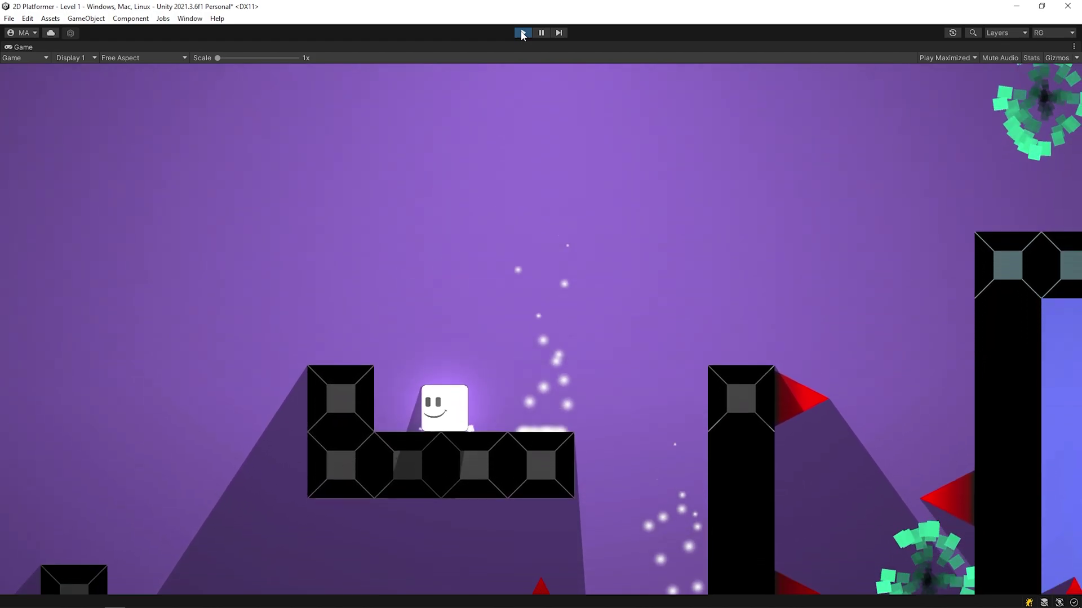
pyautogui.press('a')
# Step: Playtest the jump from the upper ledge over the spiked pillar and past the moving squares to the checkpoint flag
pyautogui.press('d')
pyautogui.press('space')
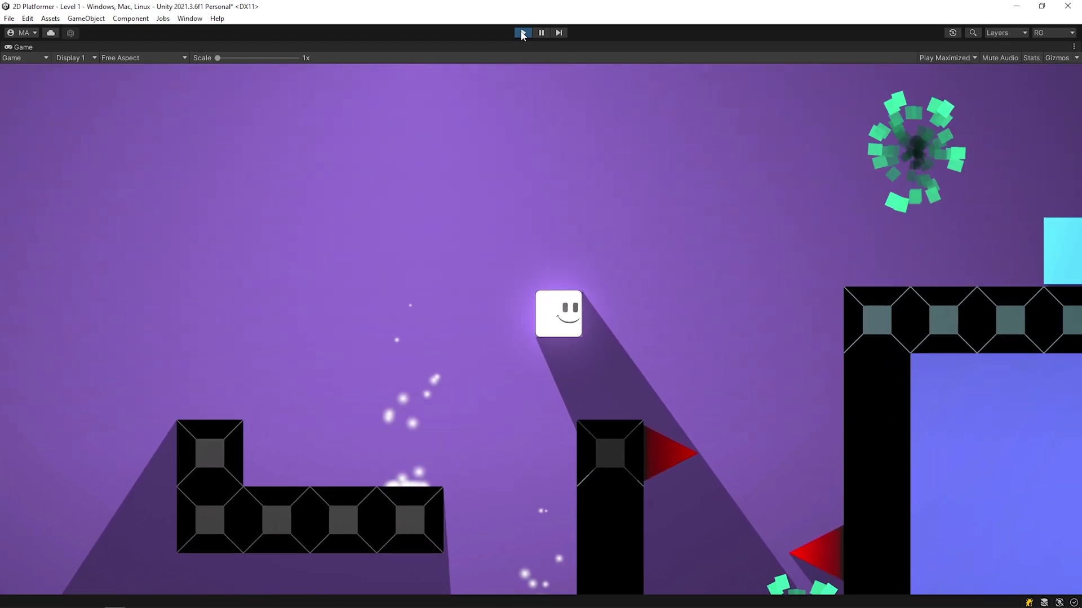
pyautogui.press('d')
pyautogui.press('a')
pyautogui.press('d')
pyautogui.press('d')
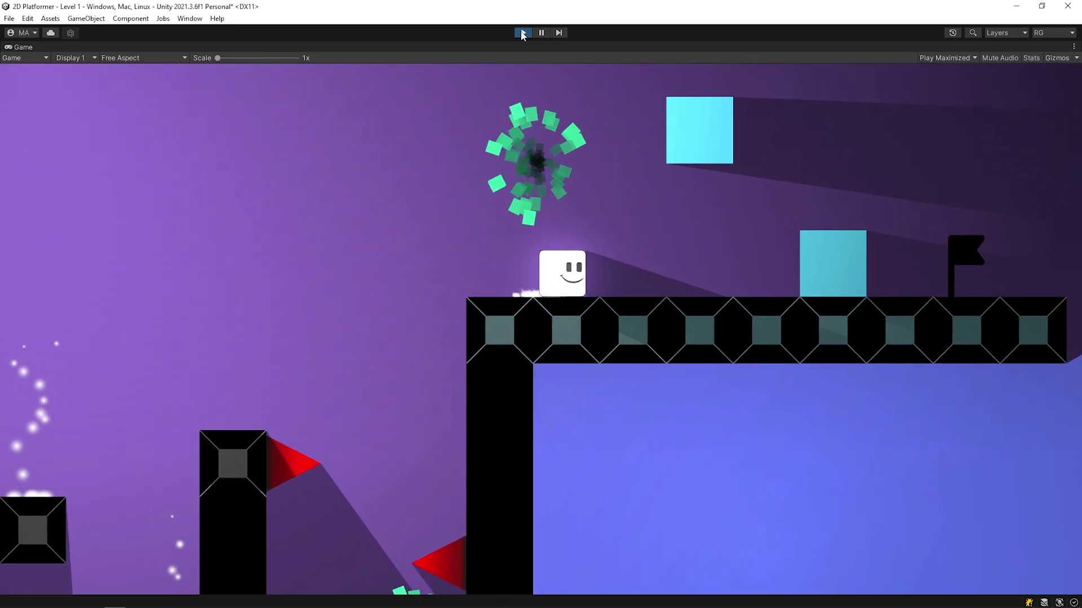
pyautogui.press('d')
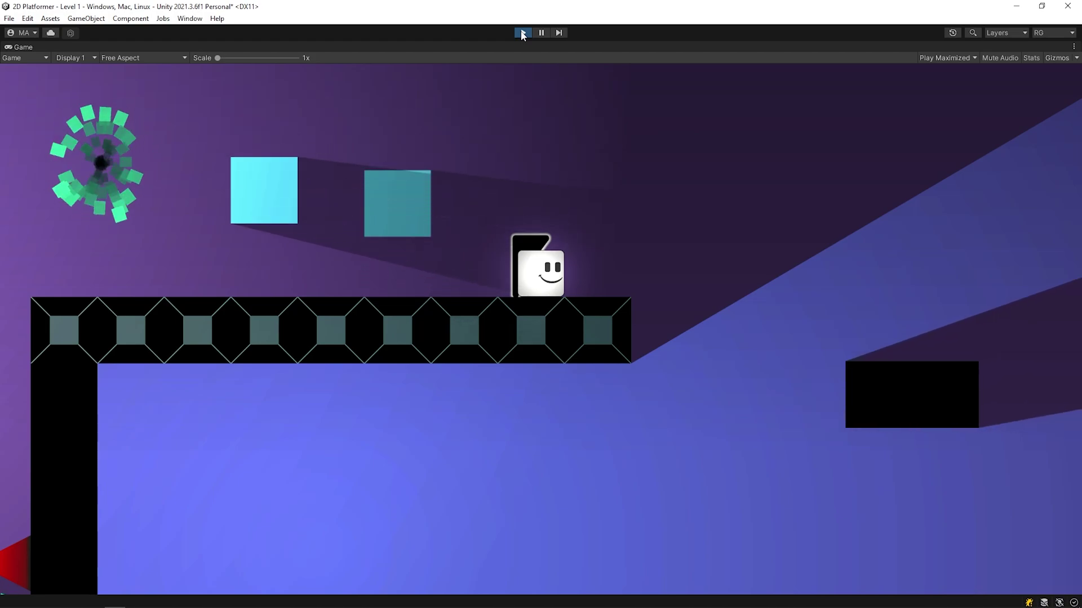
# Step: Cross from the checkpoint over the horizontally moving platform to the far walled ledge in the running game
pyautogui.press('d')
pyautogui.press('d')
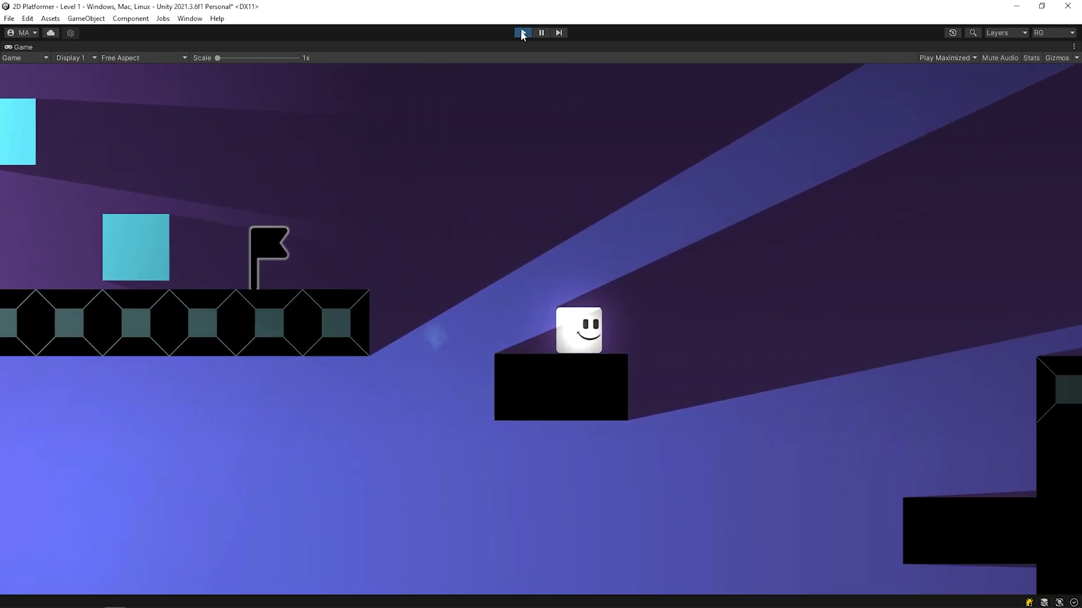
pyautogui.press('d')
pyautogui.press('space')
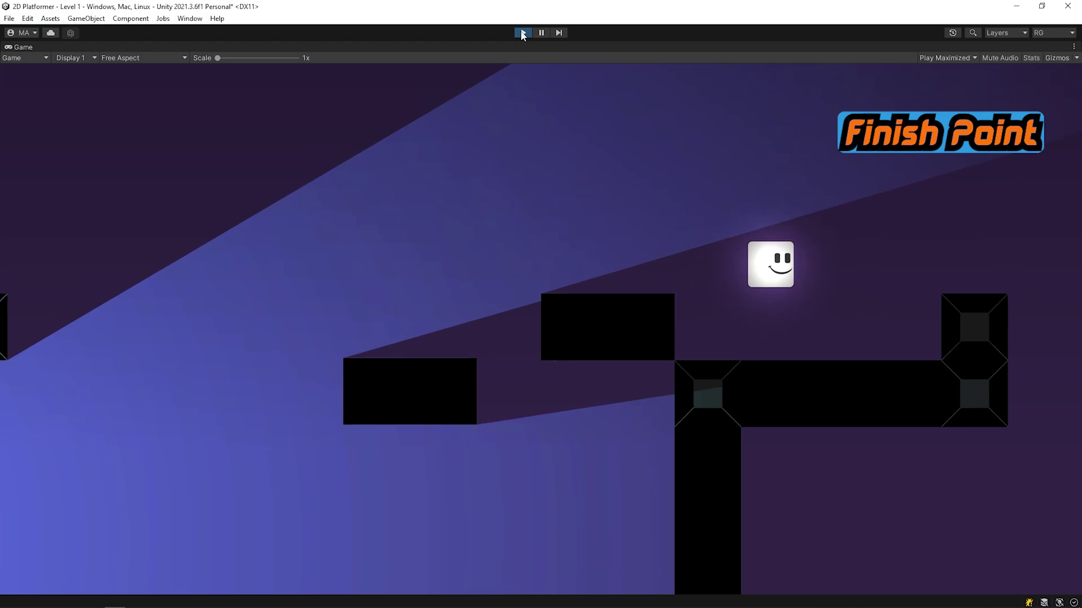
pyautogui.press('a')
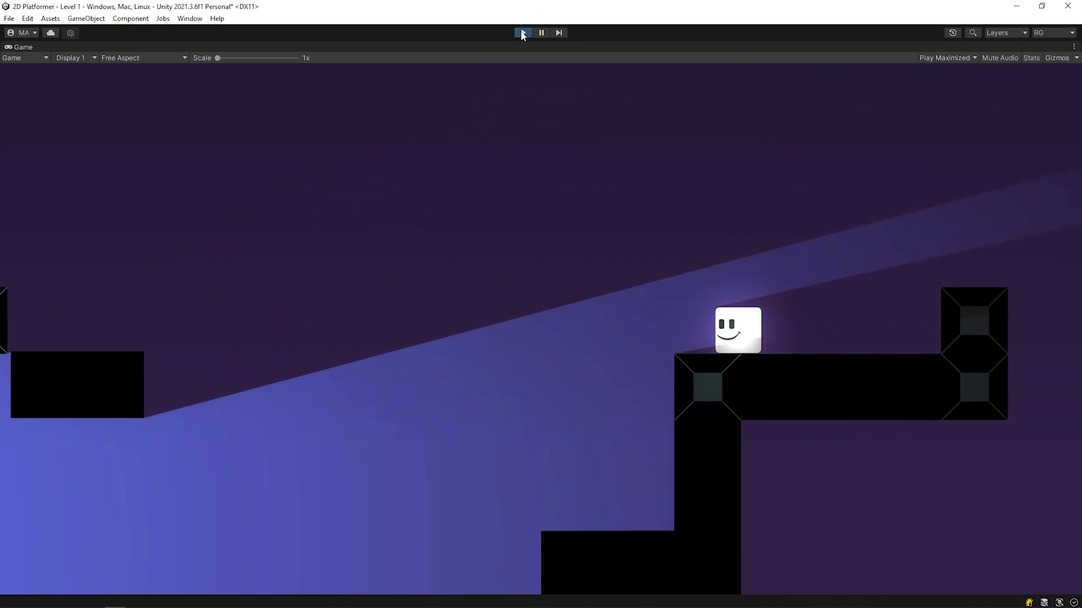
# Step: Ride the vertically moving platform beside the far ledge and leap off it over the spike pit
pyautogui.press('a')
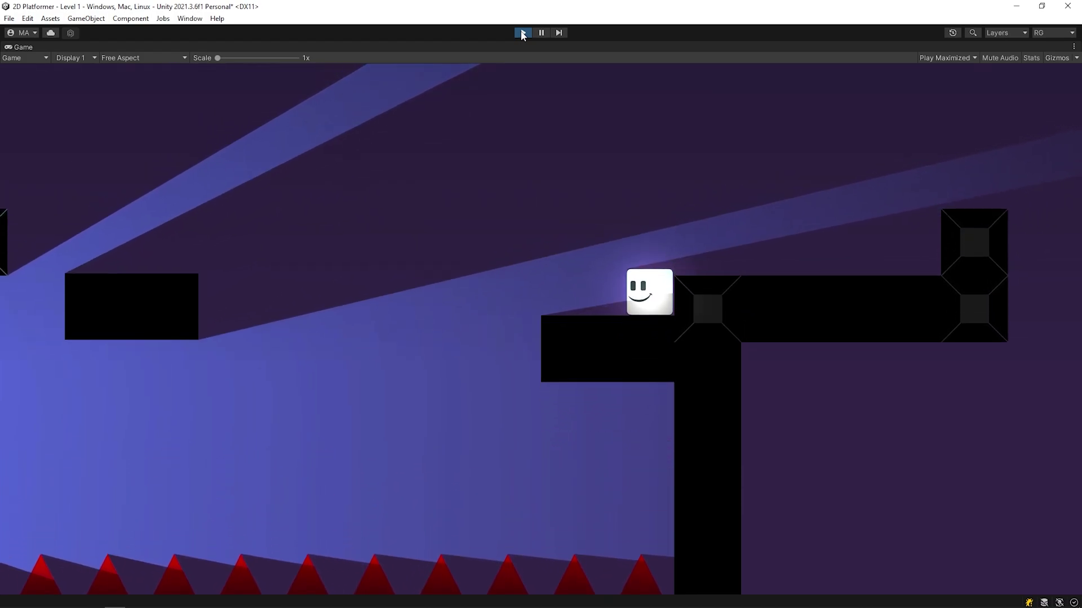
pyautogui.press('a')
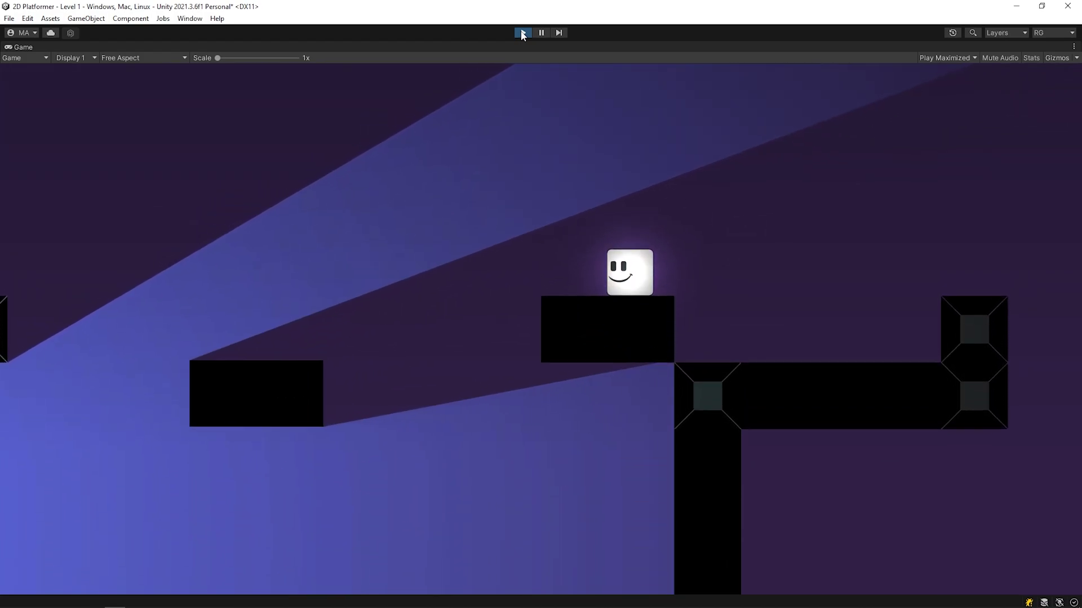
pyautogui.press('a')
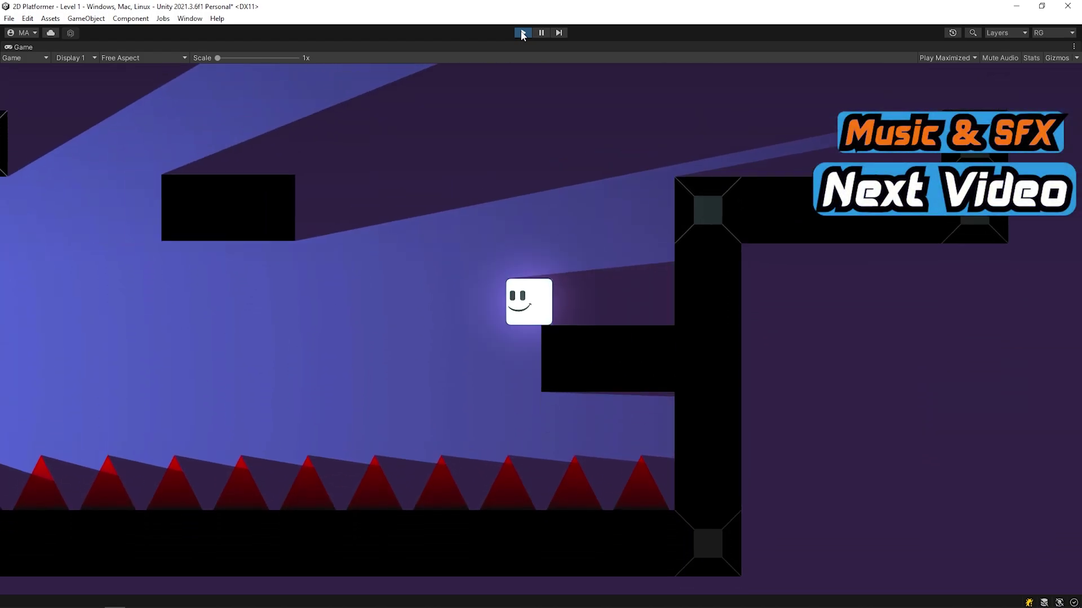
pyautogui.press('a')
pyautogui.press('space')
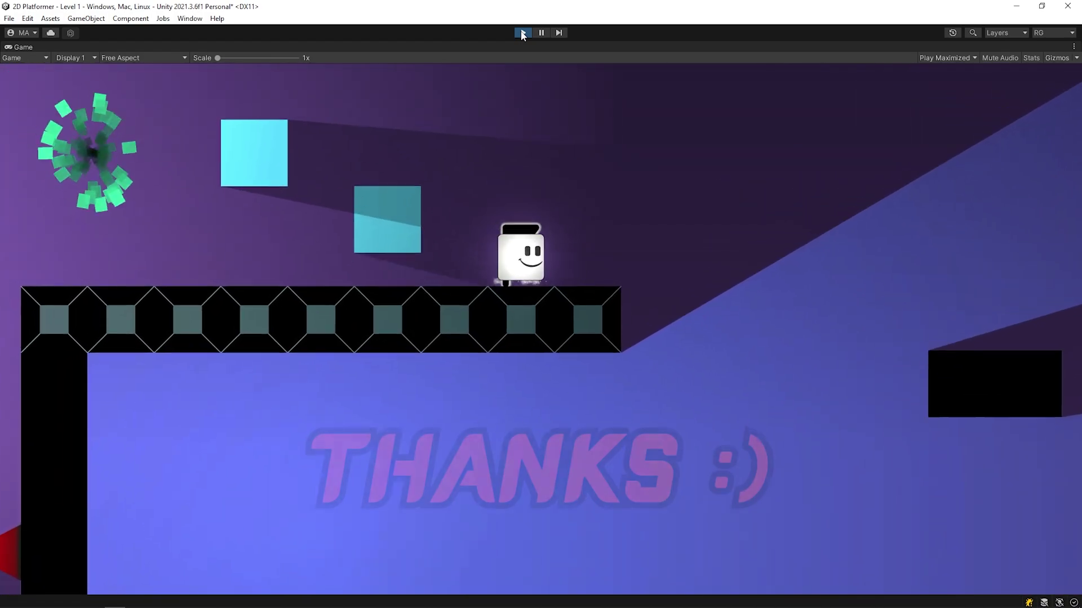